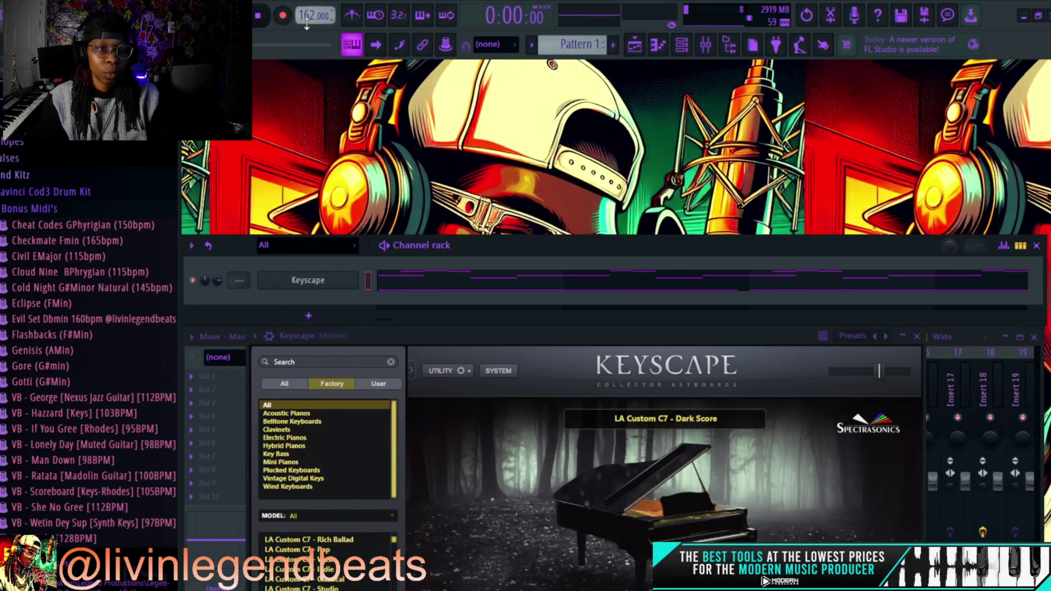
Load Fruity Parametric EQ 2 into the Master track's sixth effect slot and move its window clear of the mixer
drag(428, 332, 416, 127)
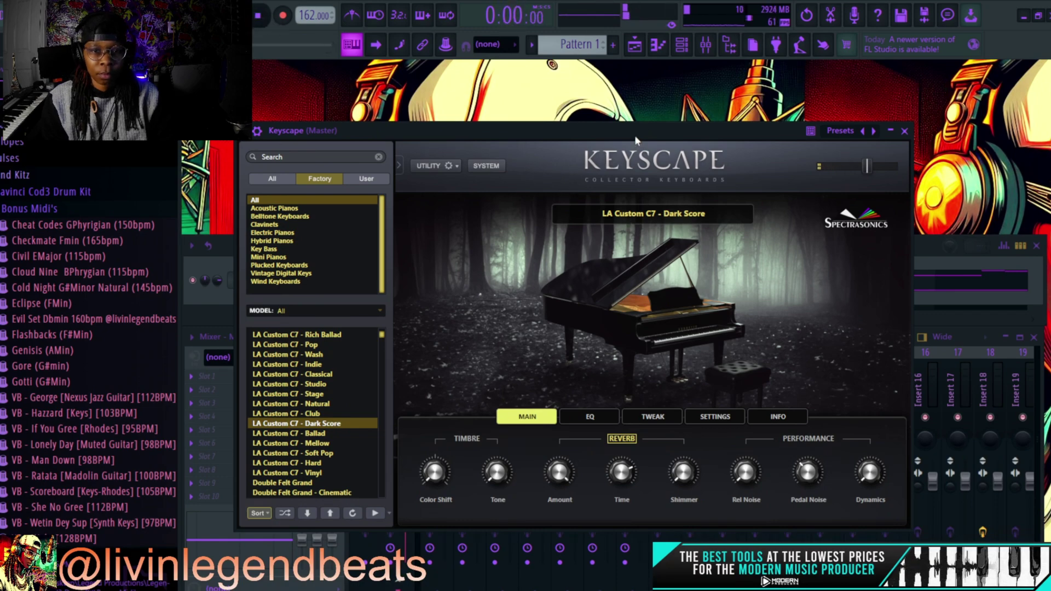
drag(635, 136, 655, 111)
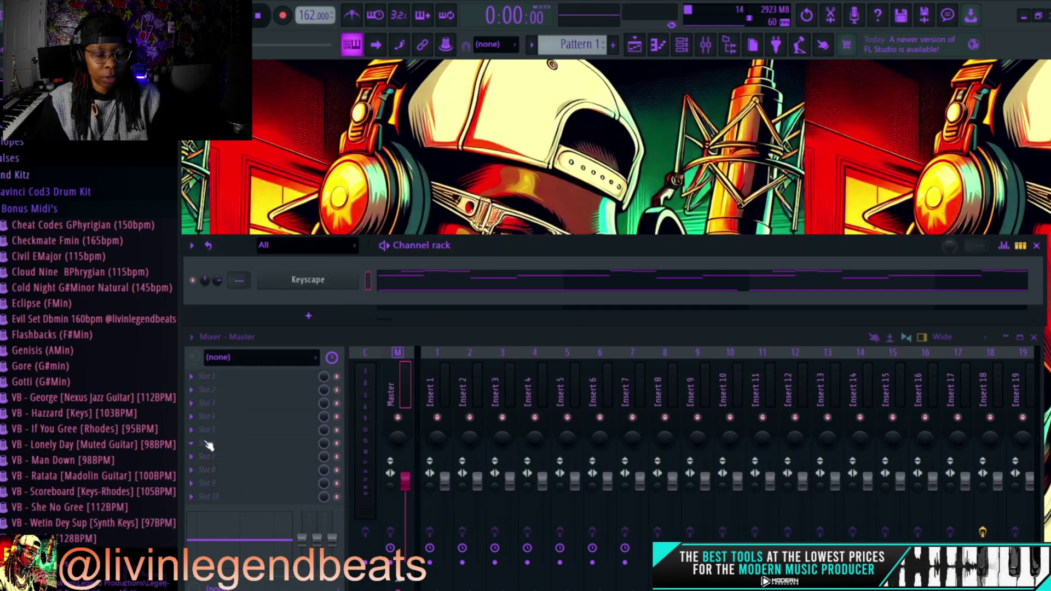
click(208, 446)
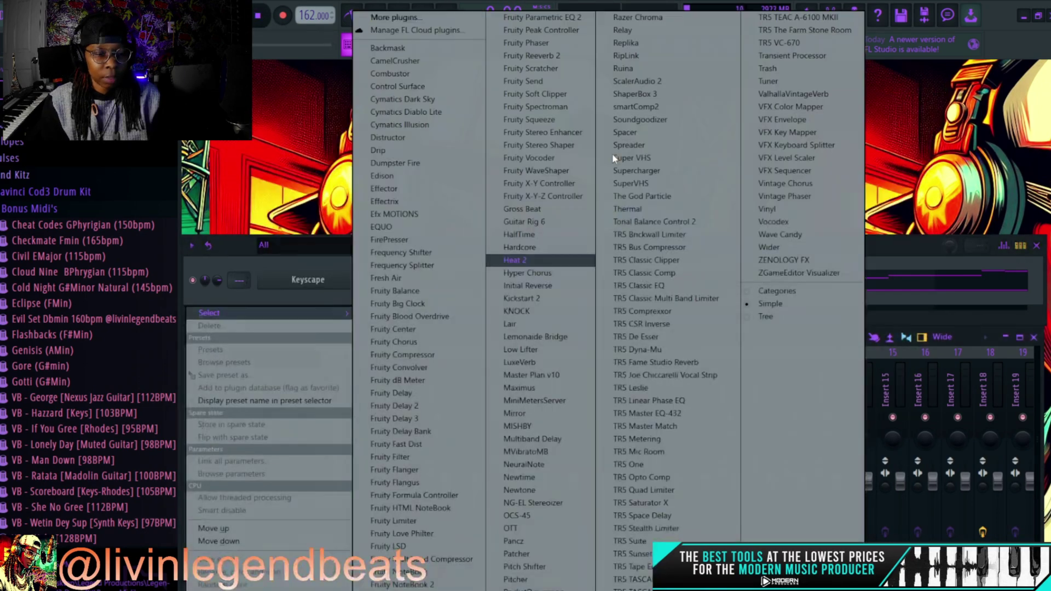
click(536, 20)
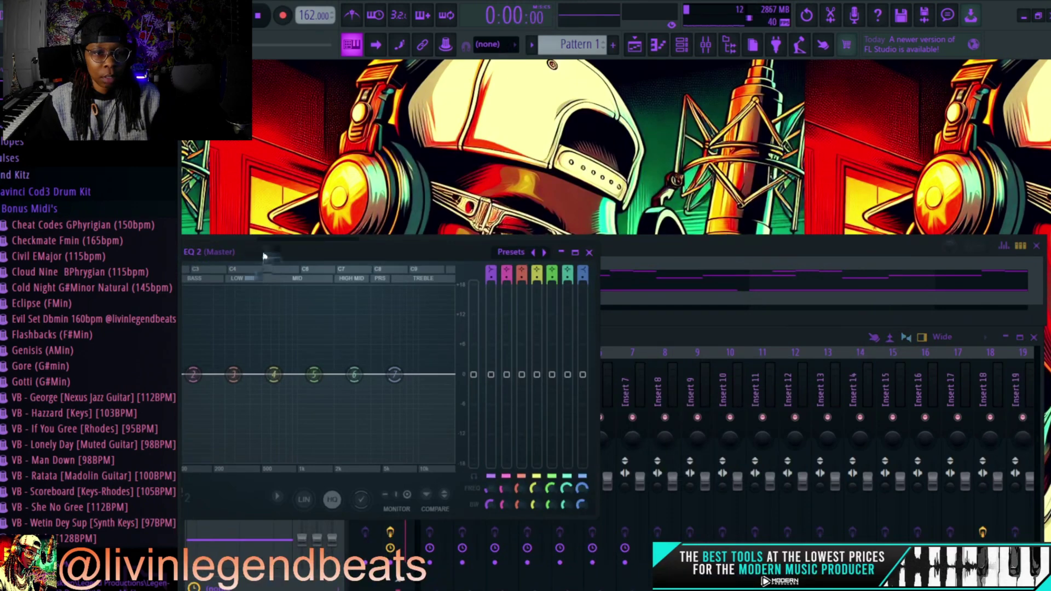
drag(622, 143, 563, 84)
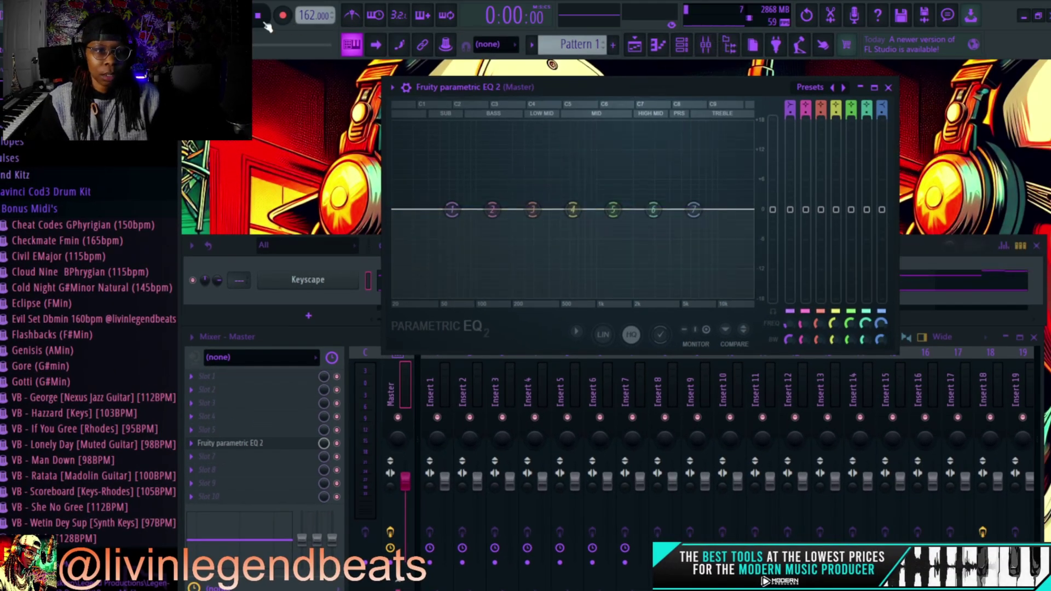
Start playback, set EQ band 1 to a high pass filter and place its cutoff at about 112 Hz
key(space)
right_click(449, 209)
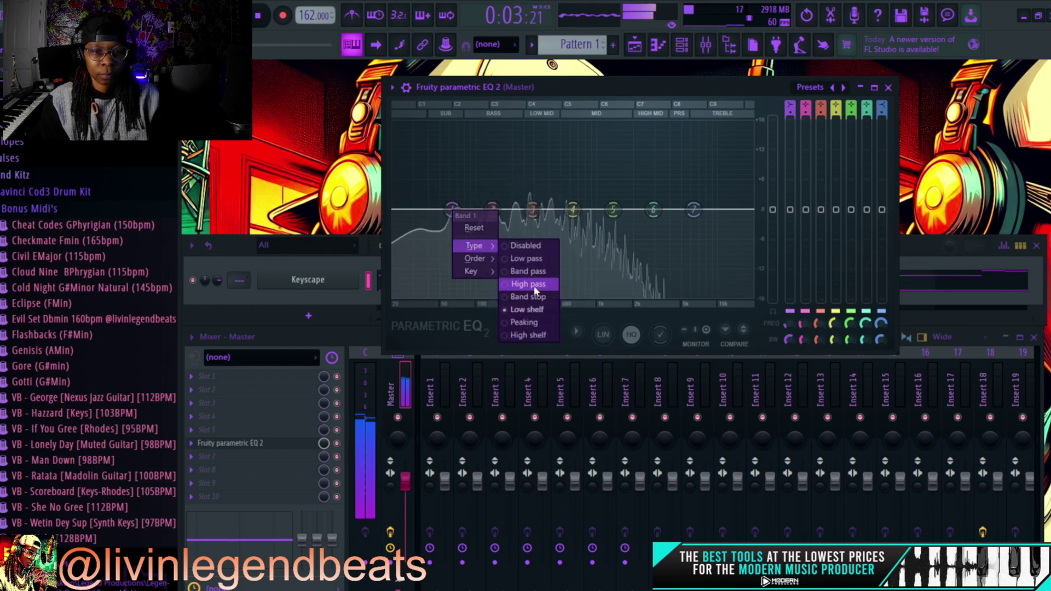
click(514, 270)
drag(451, 209, 481, 209)
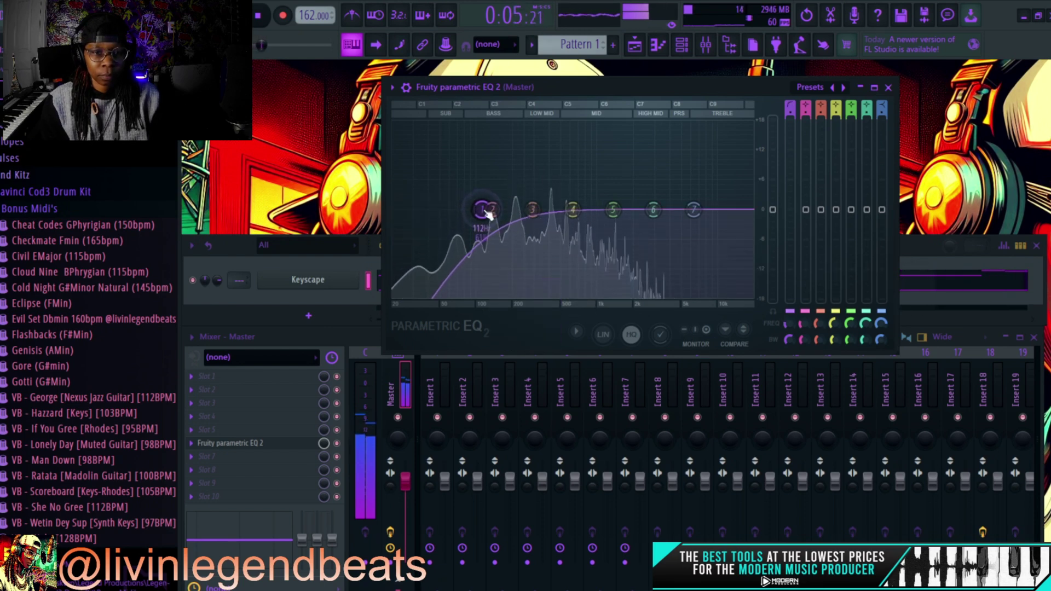
Pull EQ band 7 down to cut the highs, boost bands 3 and 6, dip band 4 slightly, and close the EQ
drag(695, 210, 685, 297)
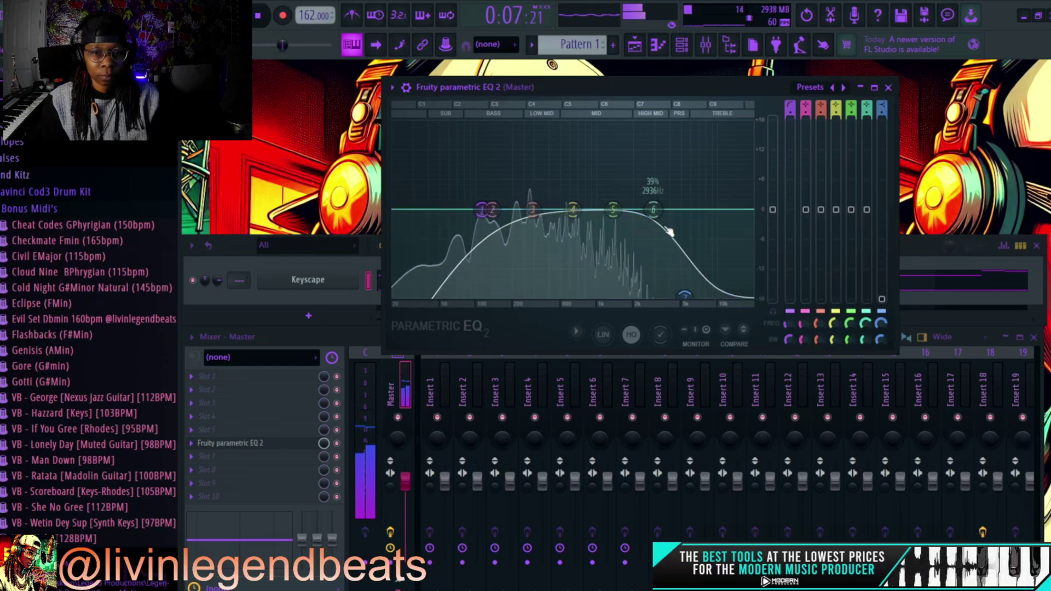
drag(653, 211, 663, 184)
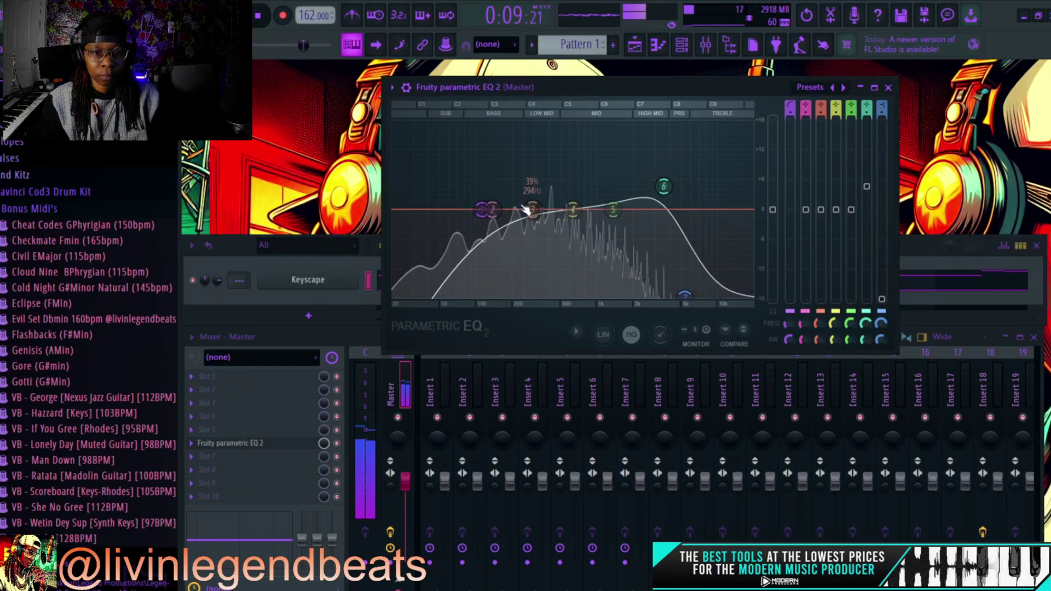
drag(532, 209, 510, 191)
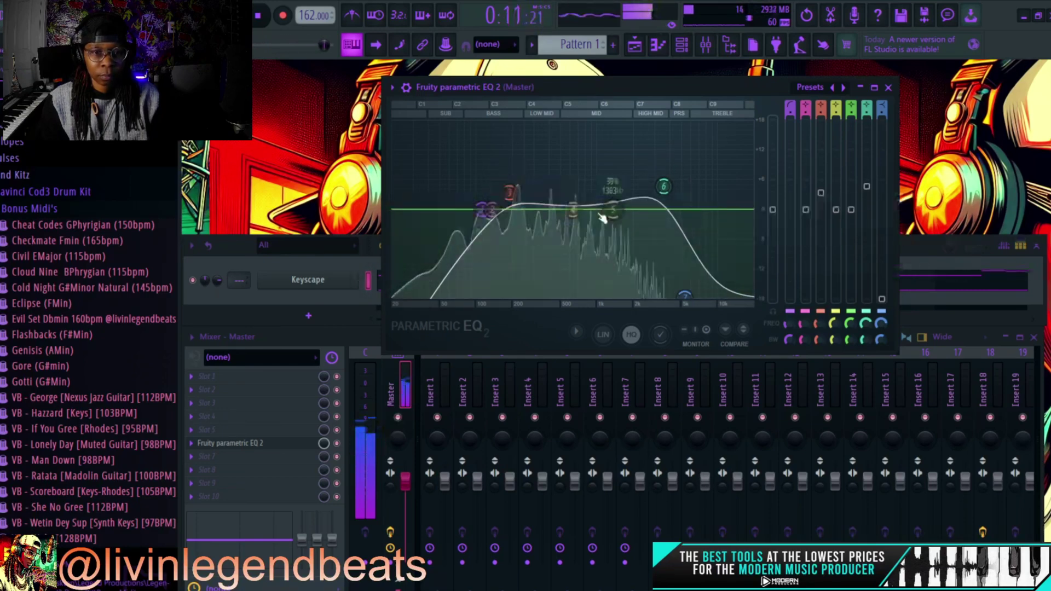
drag(571, 209, 547, 220)
drag(621, 209, 665, 193)
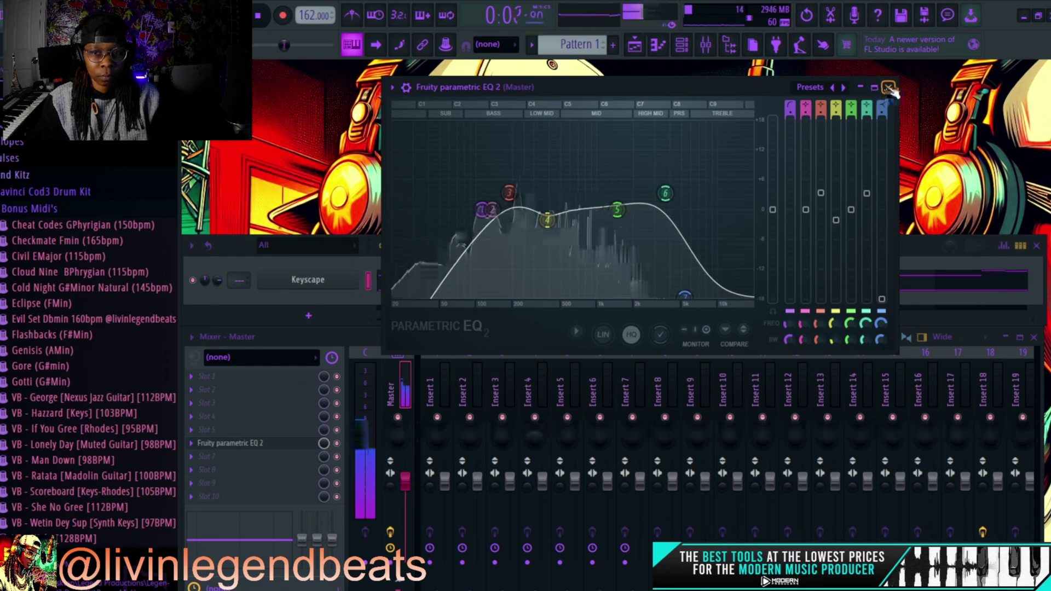
click(887, 88)
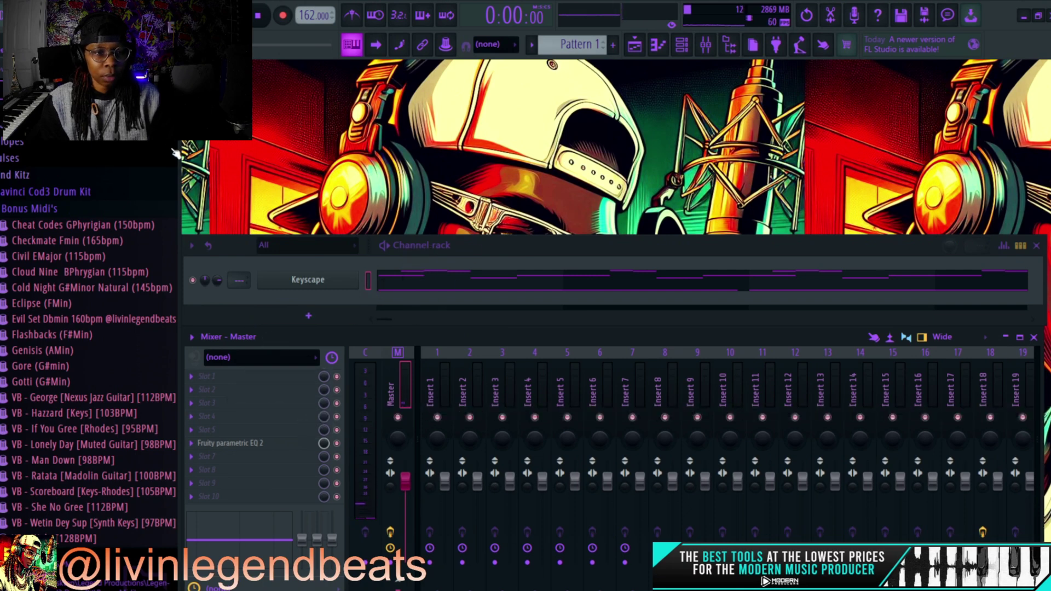
Load ValhallaVintageVerb into the Master's first effect slot and set its color mode to NOW
click(215, 379)
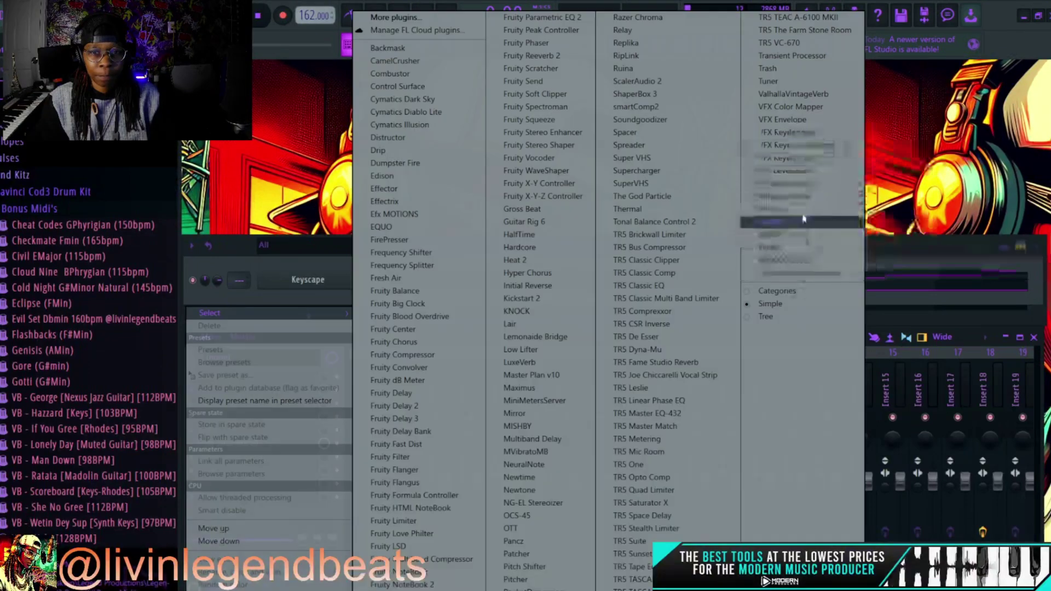
click(802, 93)
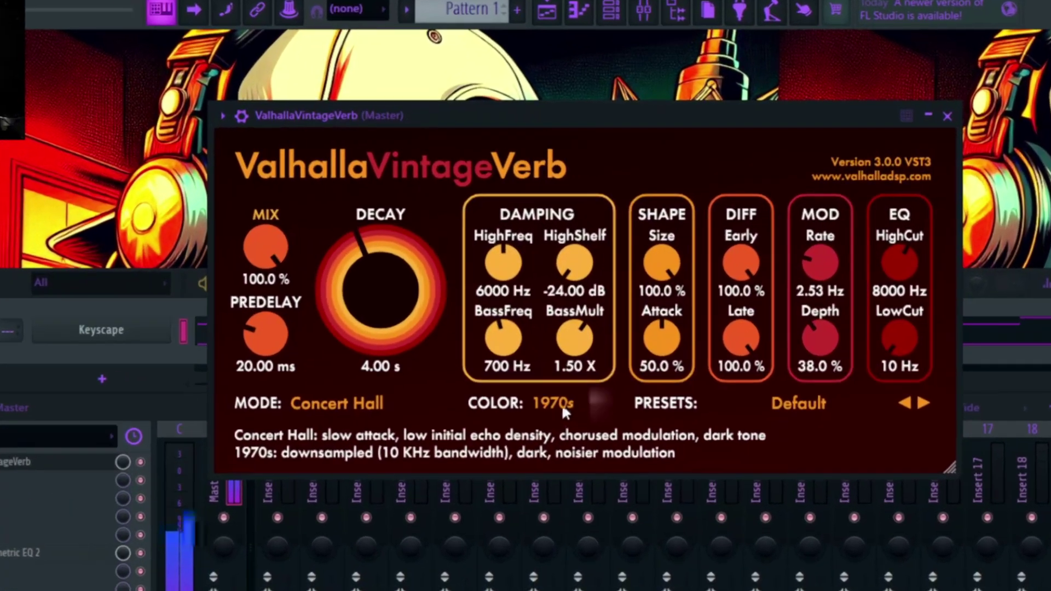
click(639, 334)
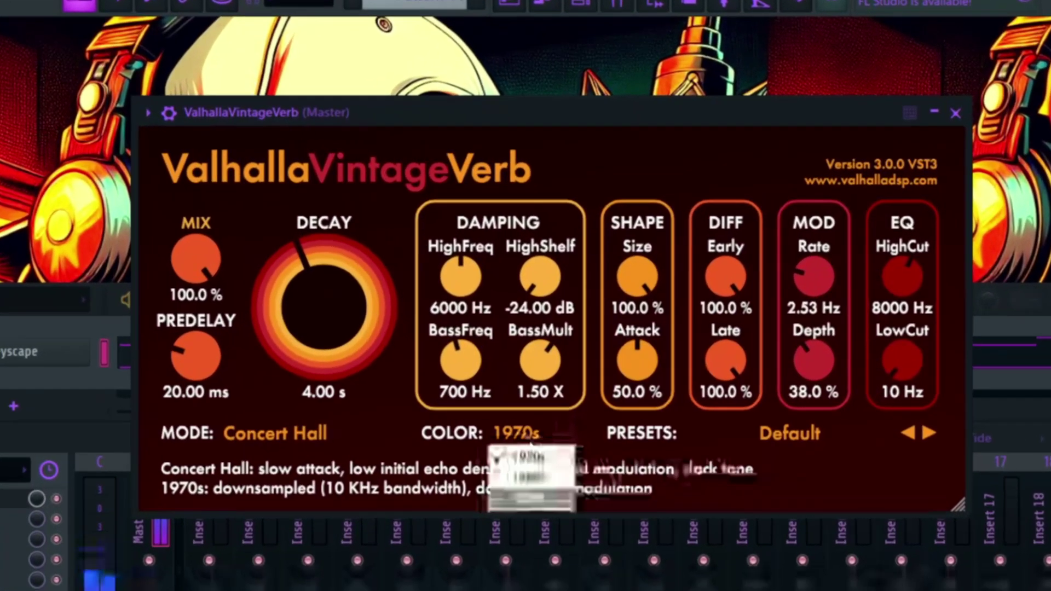
click(641, 376)
Set the reverb's Mix to 30.4 %, HighCut to 6150 Hz and LowCut to 250 Hz, and close its window
drag(195, 267, 248, 408)
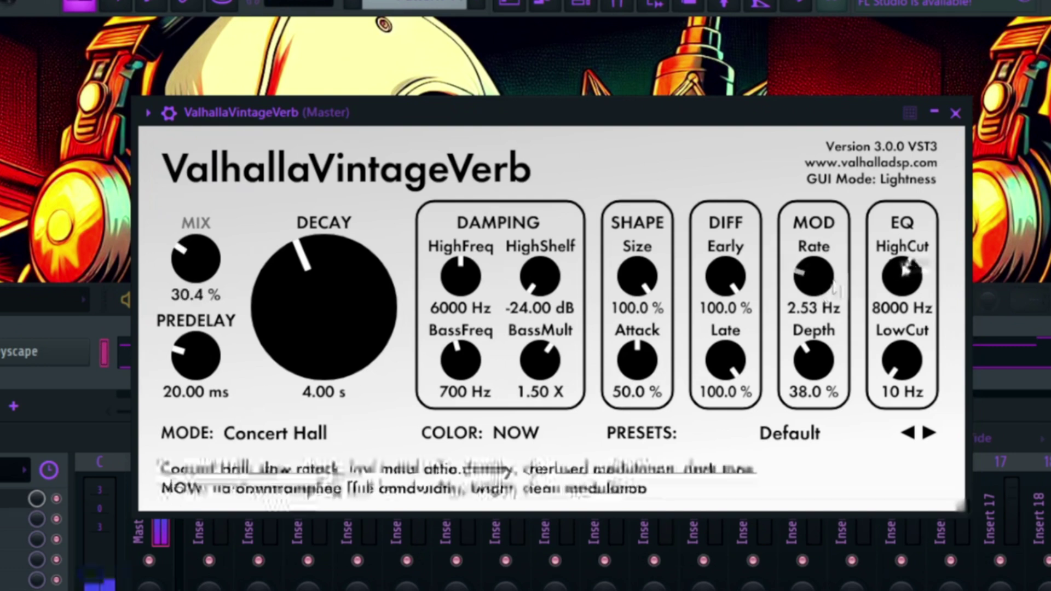
drag(902, 269, 896, 277)
drag(893, 373, 880, 347)
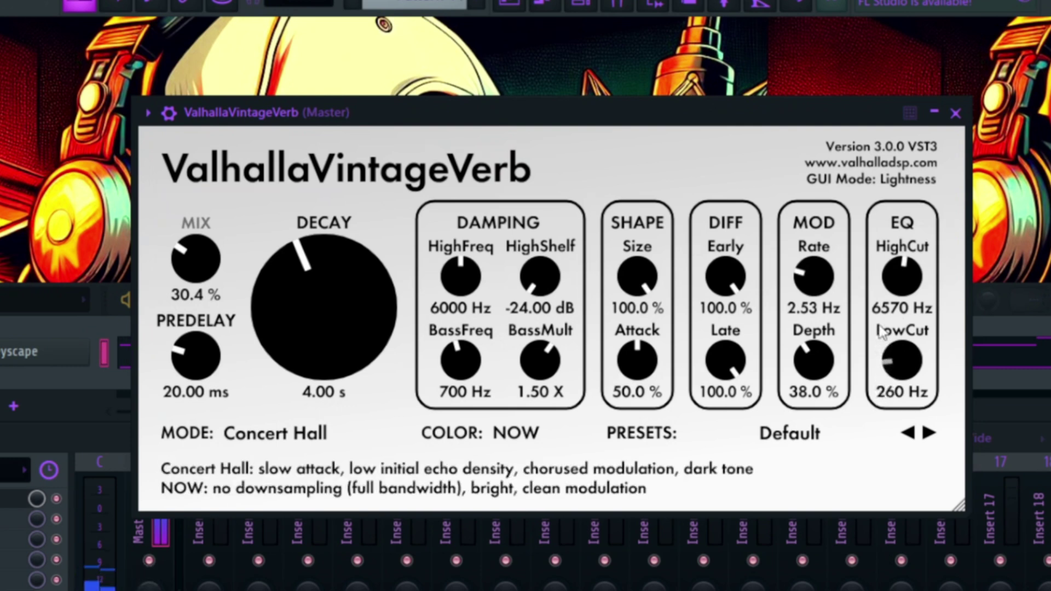
drag(904, 270, 903, 275)
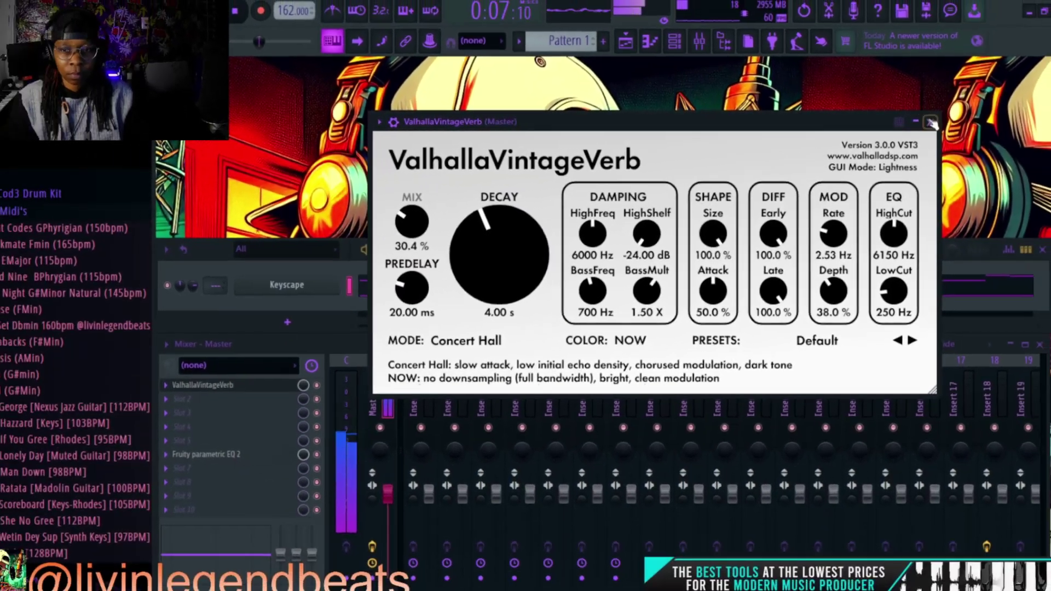
click(931, 122)
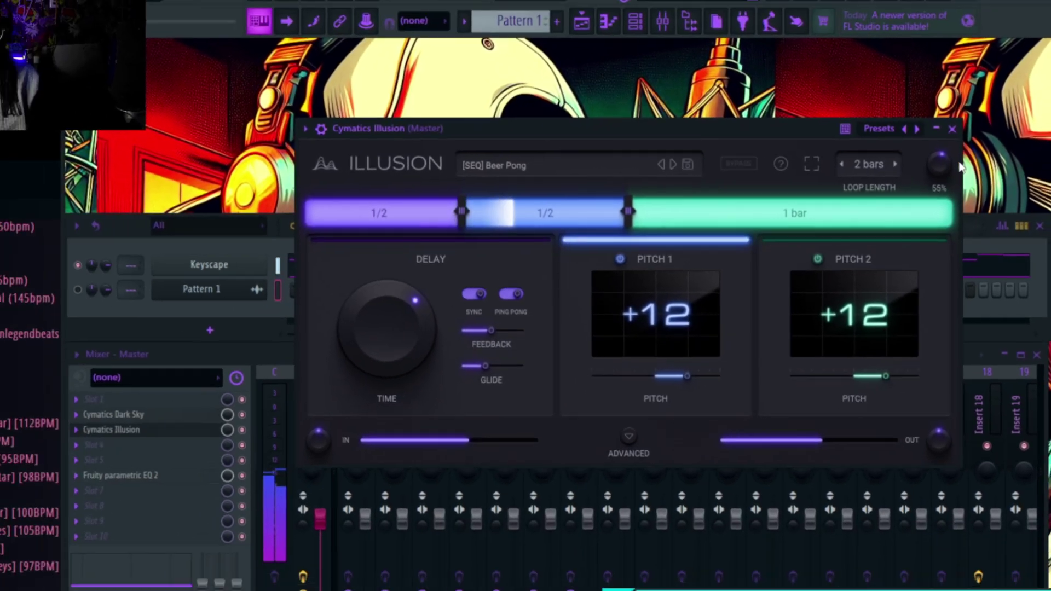
Close Cymatics Illusion, then play the Pattern 1 and Pattern 1 #2 audio clips together in the playlist and select them
click(953, 129)
key(space)
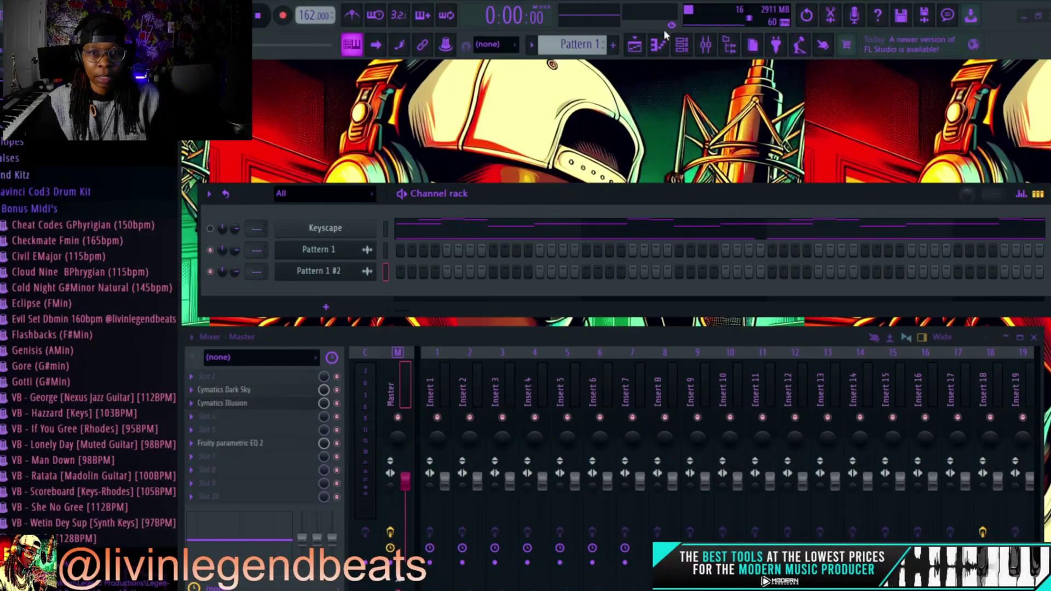
click(636, 45)
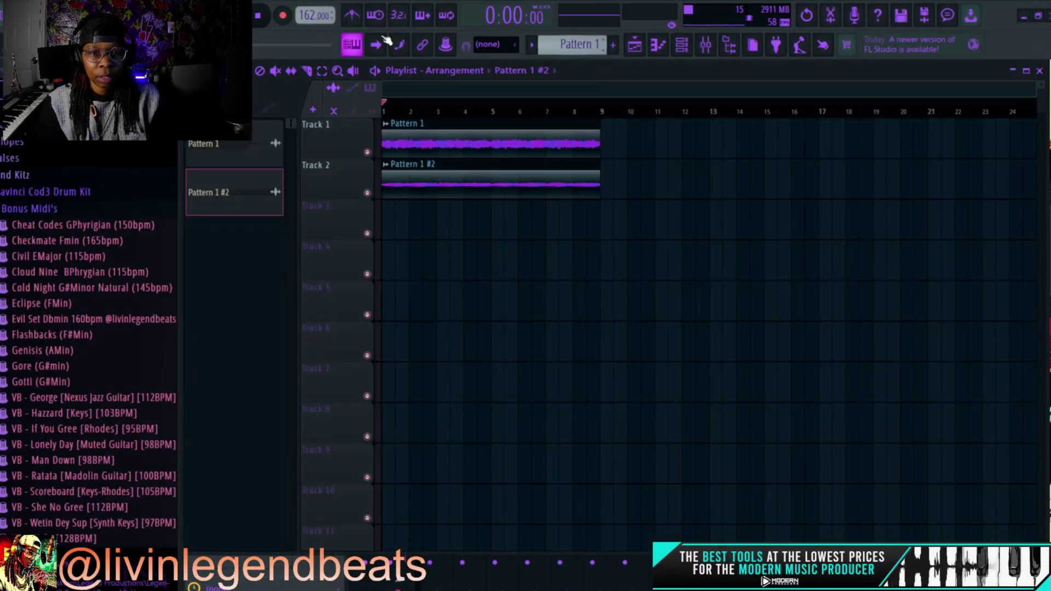
key(space)
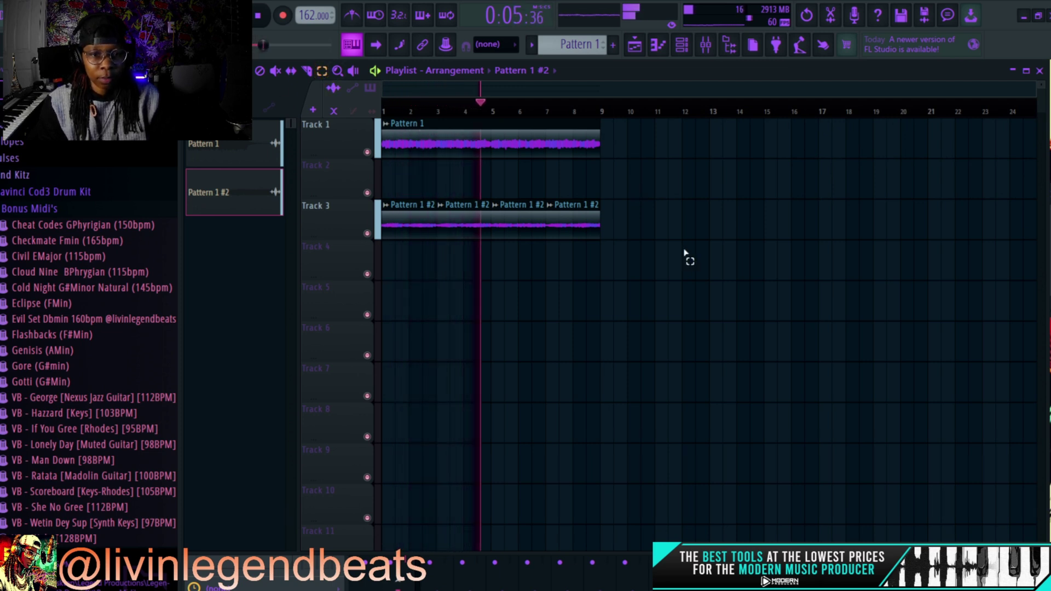
drag(683, 279, 384, 158)
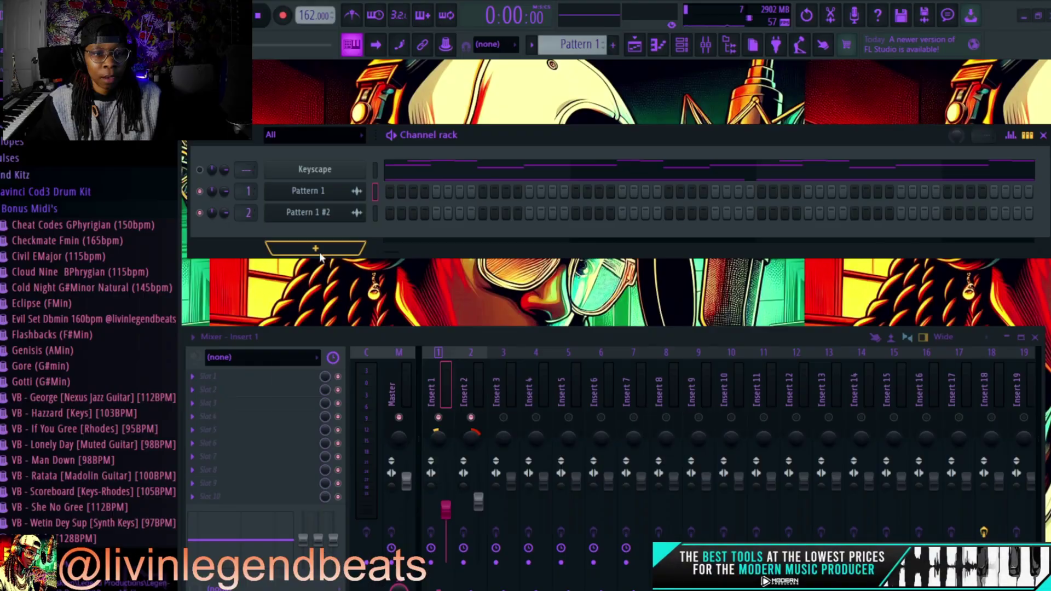
Add a second Keyscape instrument to the channel rack and load the LA Custom C7 Grand Piano patch
click(268, 247)
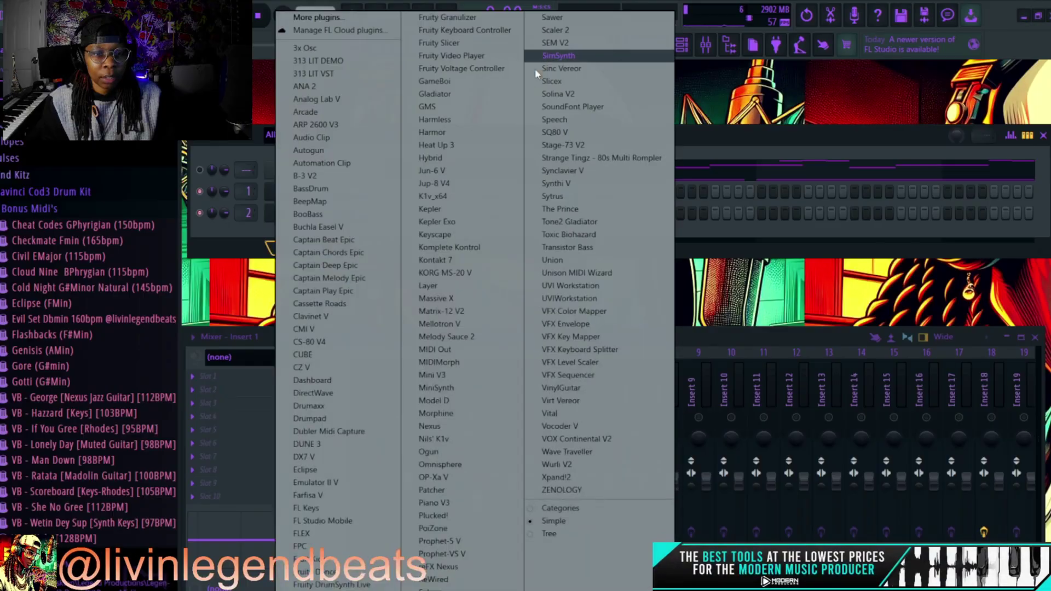
click(452, 257)
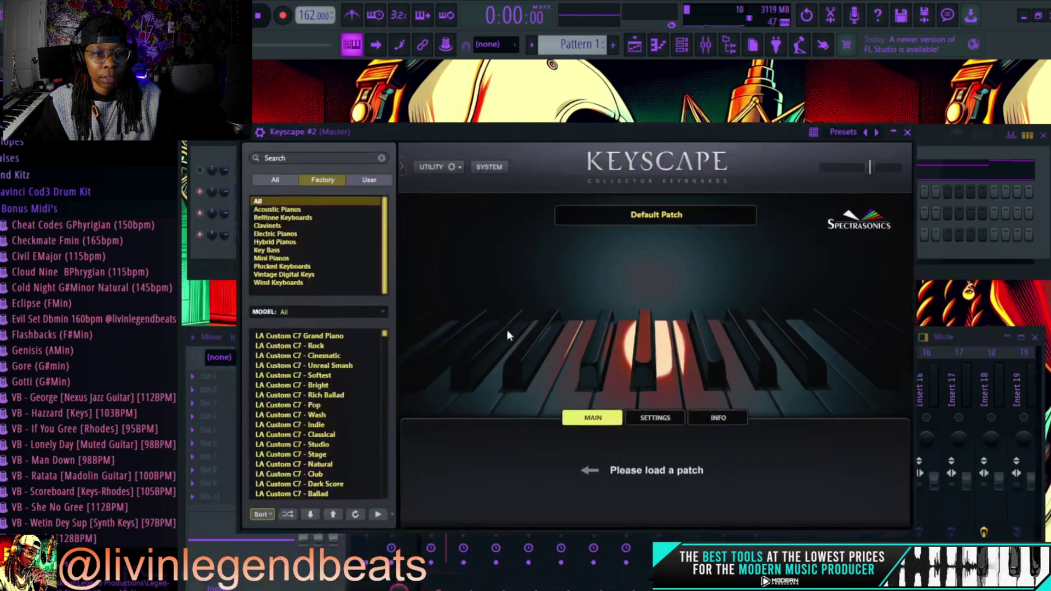
click(328, 335)
Repeat the new Keyscape channel's two-bar C#3 and A3 phrase in the piano roll until it fills eight bars
key(F7)
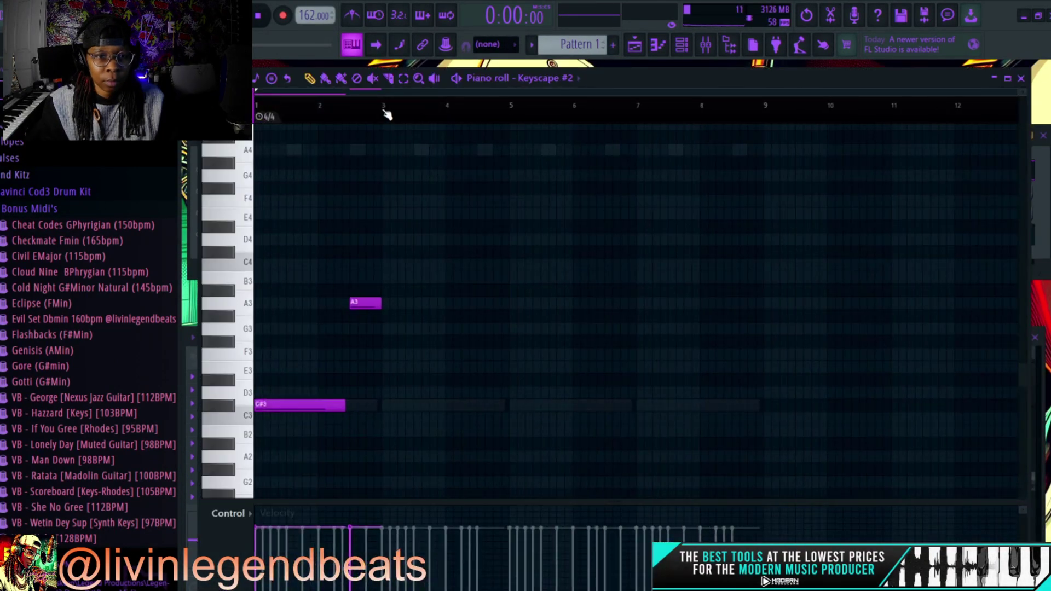
key(ctrl+a)
key(ctrl+b)
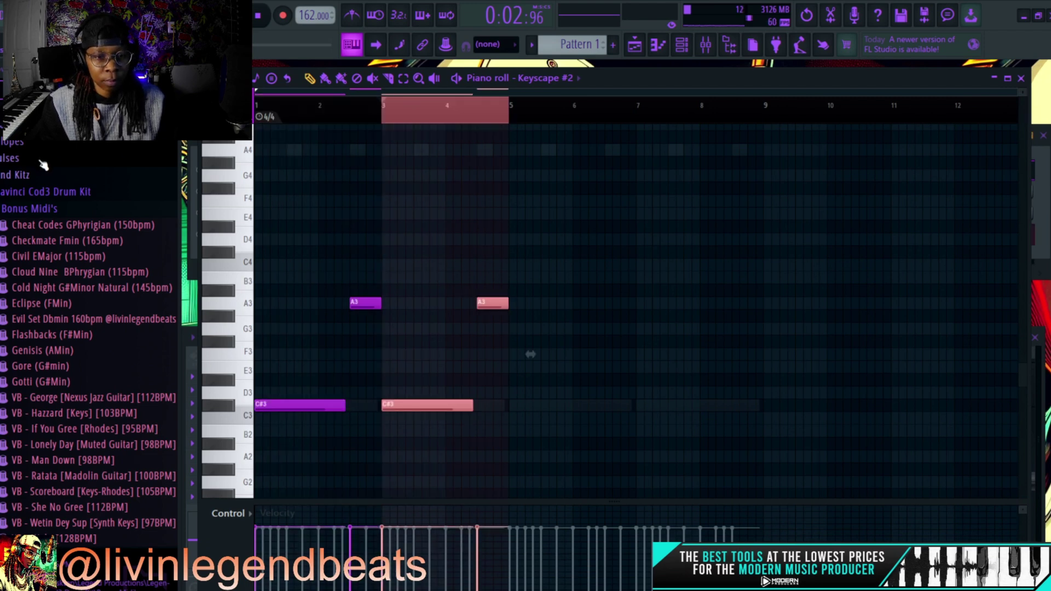
key(ctrl+b)
key(ctrl+b)
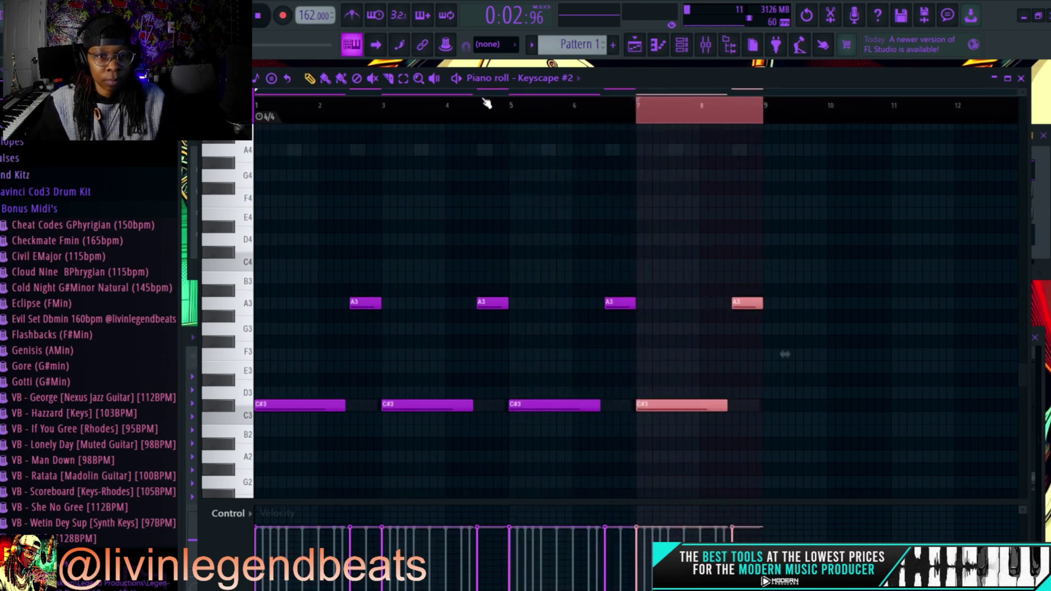
key(ctrl+d)
Play the pattern and add a C#4 note at bar 8, leading into the last A3
key(space)
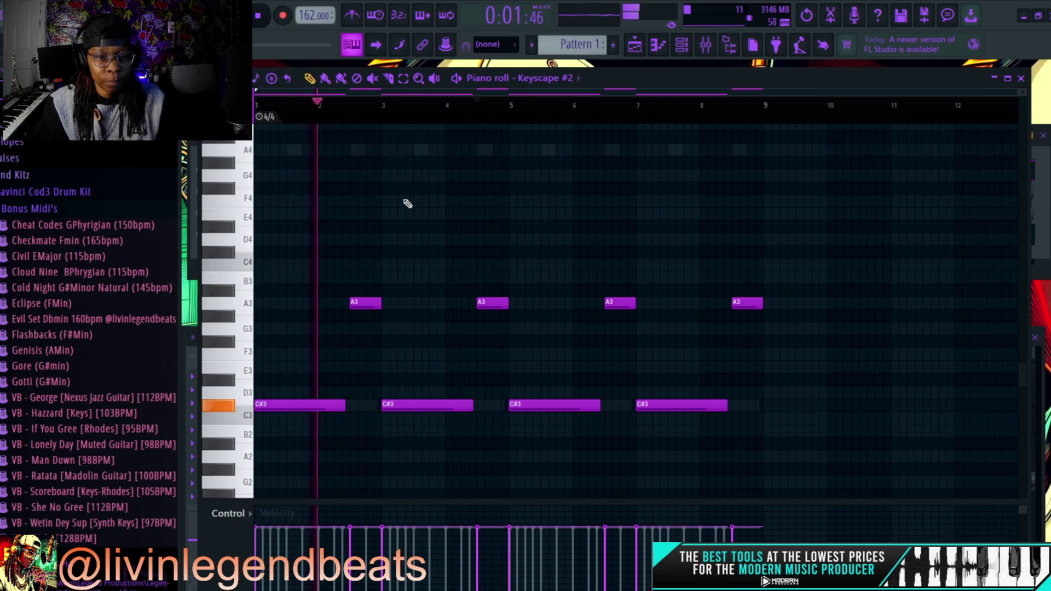
scroll(500, 293, up, 3)
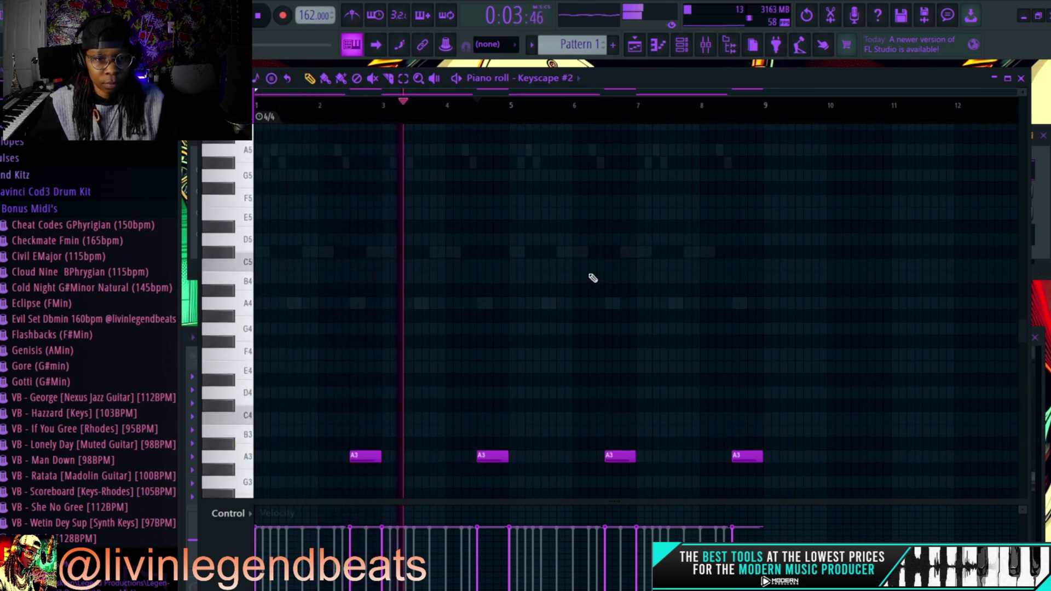
scroll(592, 278, down, 2)
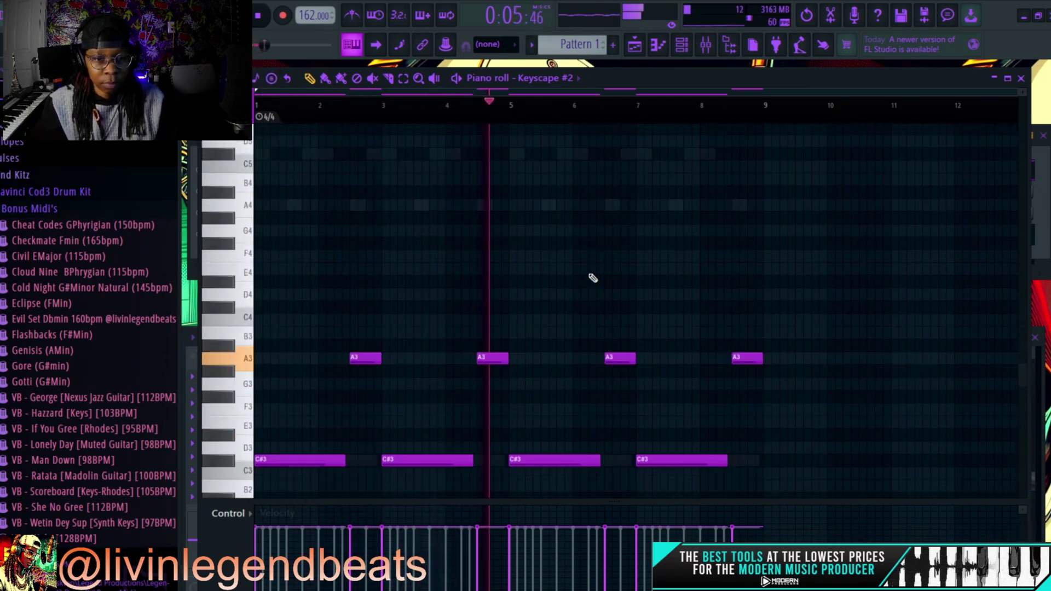
scroll(593, 278, down, 2)
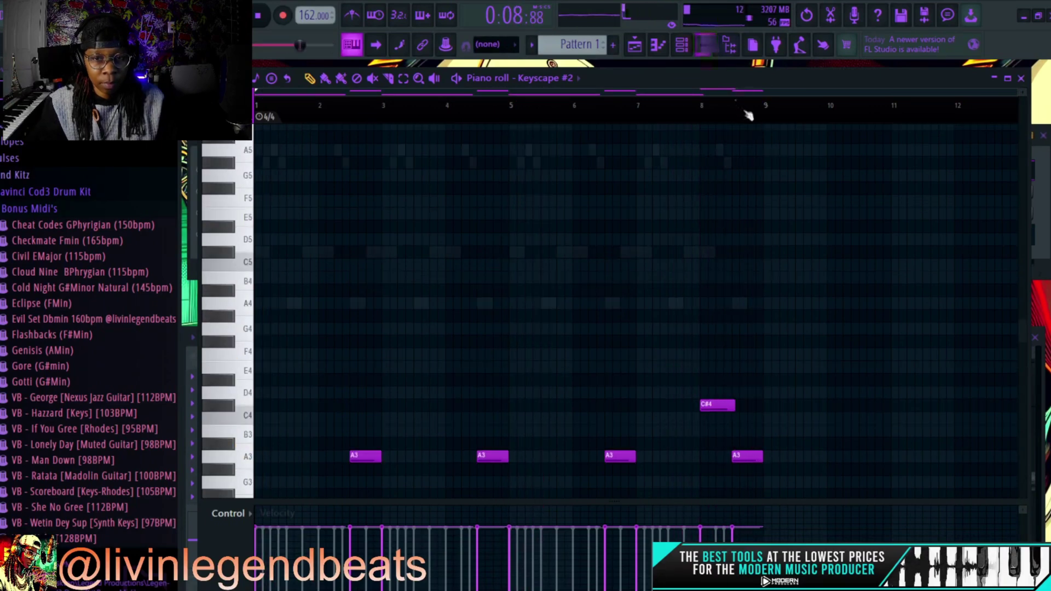
Browse the second Keyscape's patch list and load LA Custom C7 - Cinematic
scroll(748, 113, up, 5)
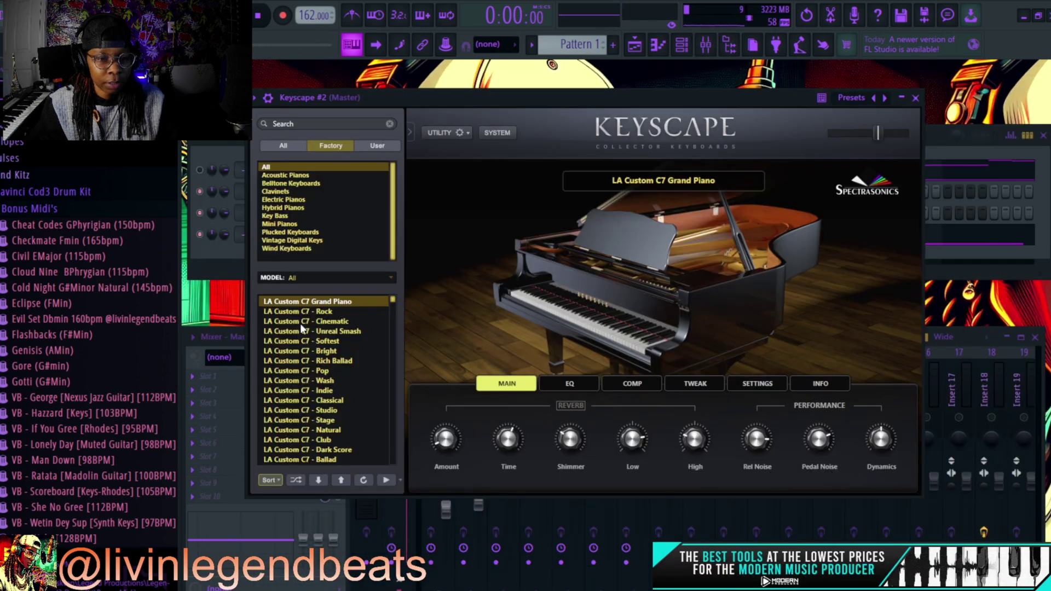
scroll(323, 329, down, 5)
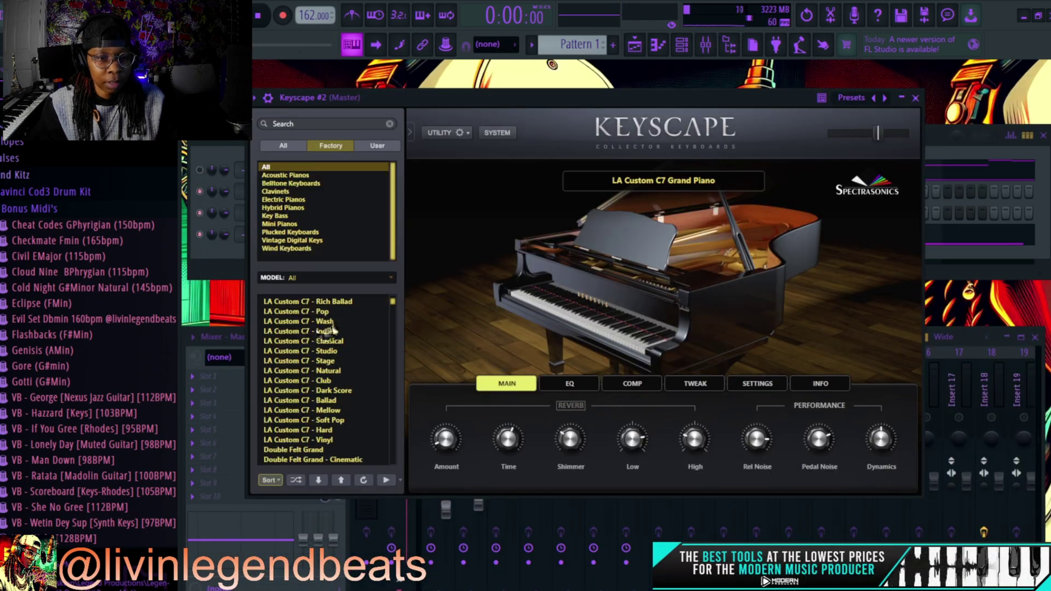
click(331, 322)
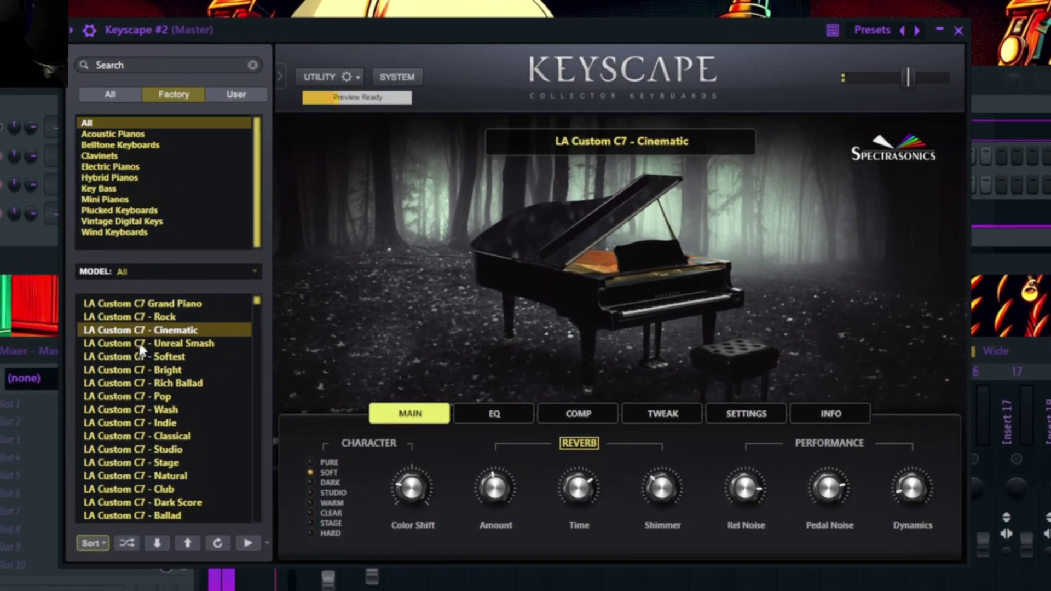
Audition more LA Custom C7 patches in the second Keyscape and load LA Custom C7 - Rich Ballad
click(139, 344)
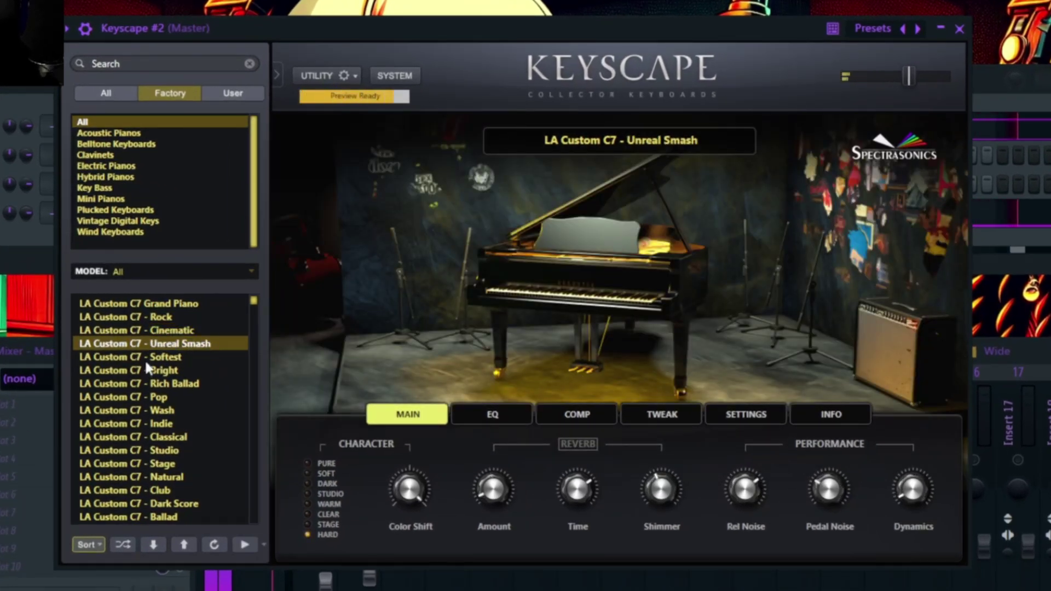
click(143, 357)
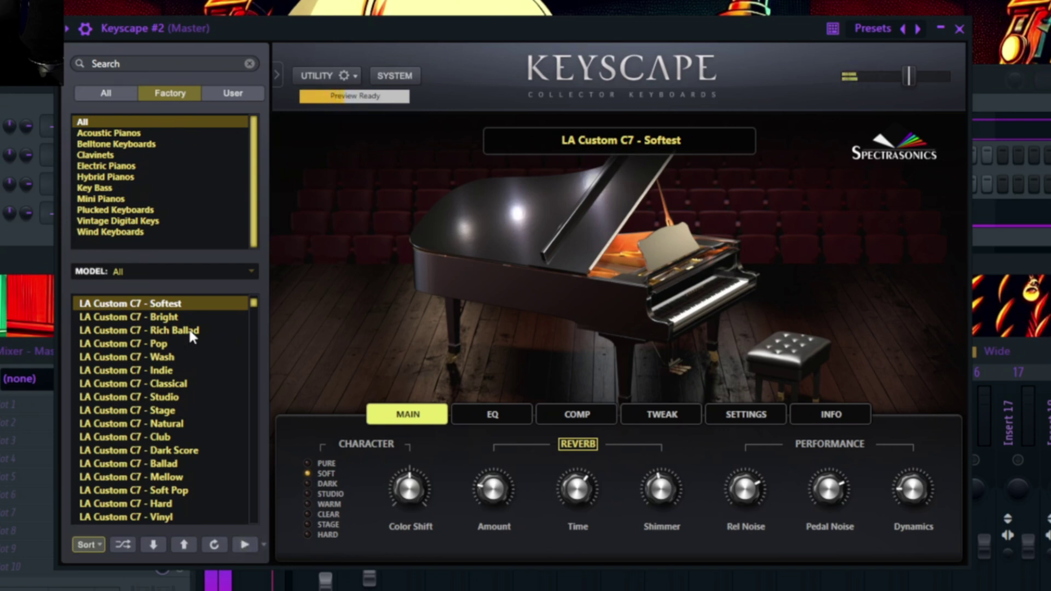
click(191, 331)
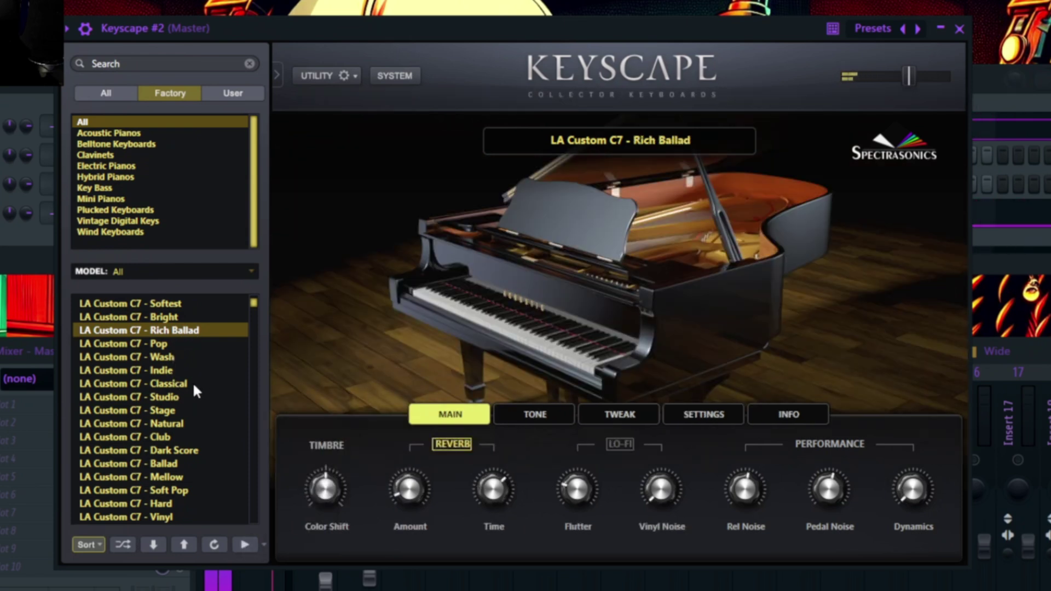
scroll(193, 390, down, 1)
scroll(191, 382, down, 2)
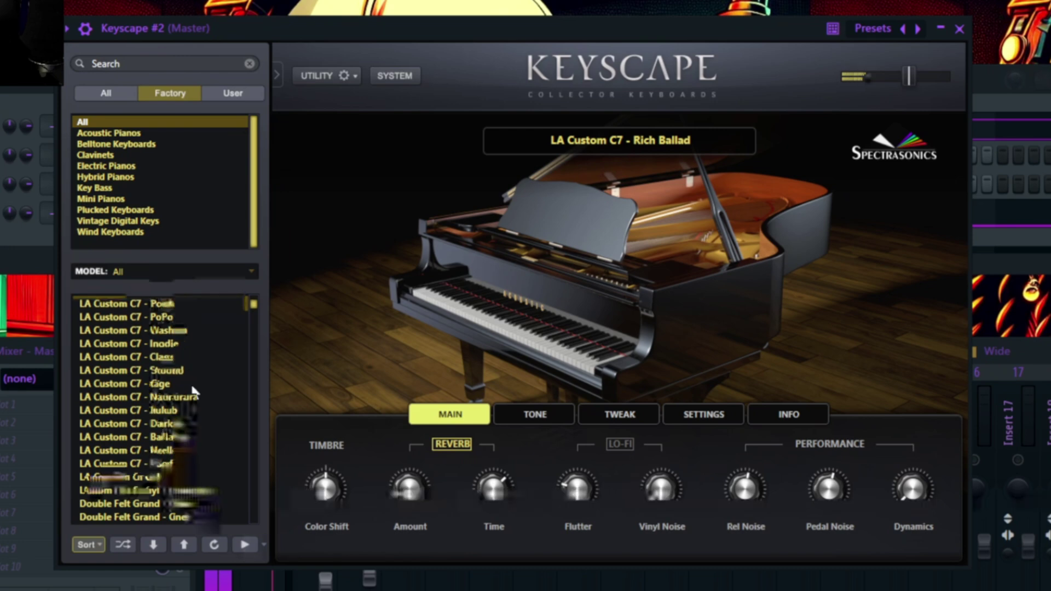
scroll(189, 385, up, 4)
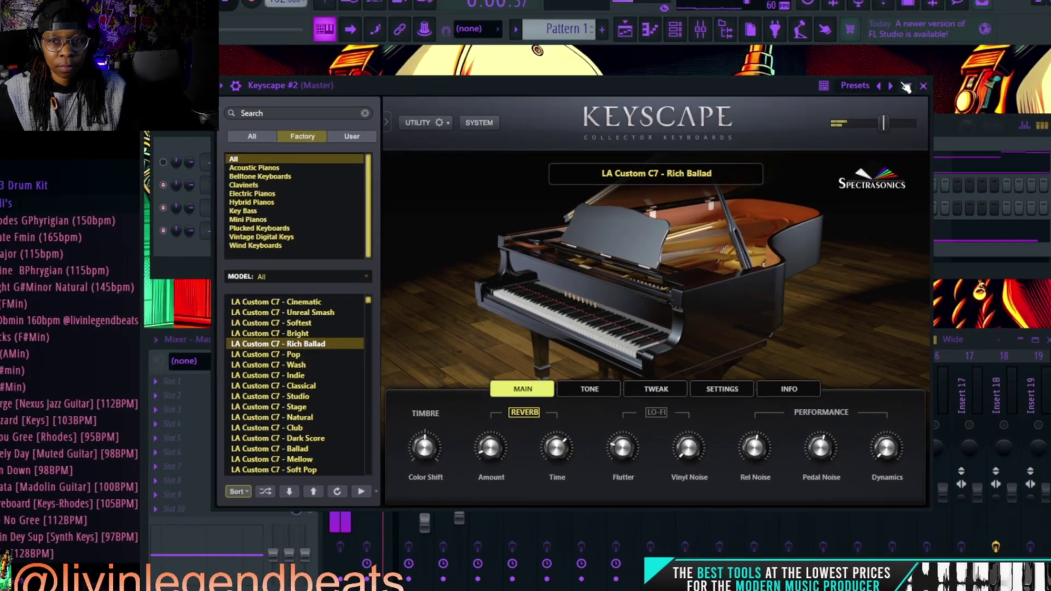
click(922, 86)
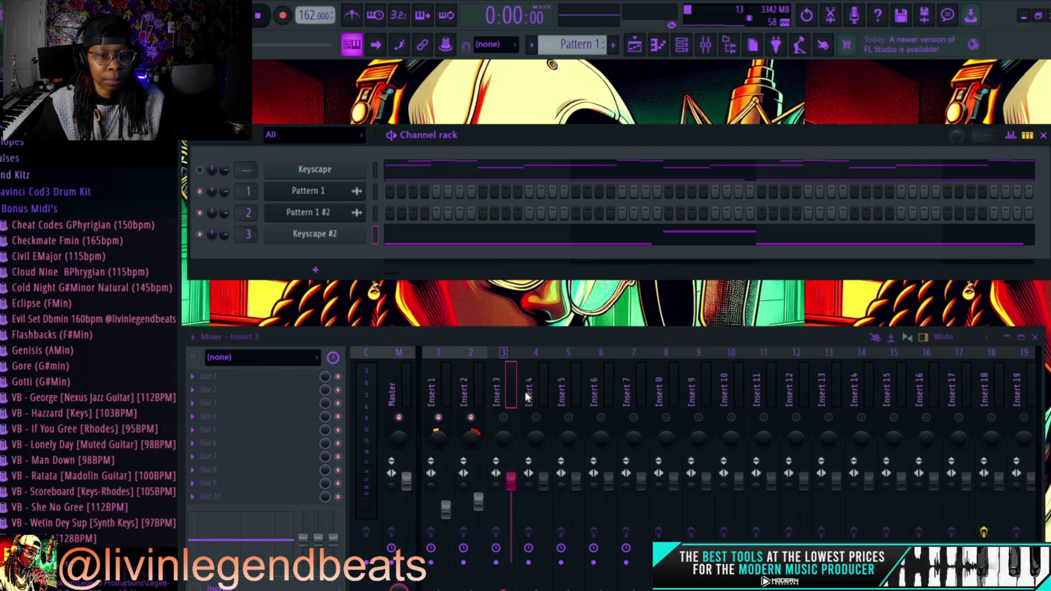
Solo the second Keyscape channel and quick render Pattern 1 as an audio clip
right_click(199, 234)
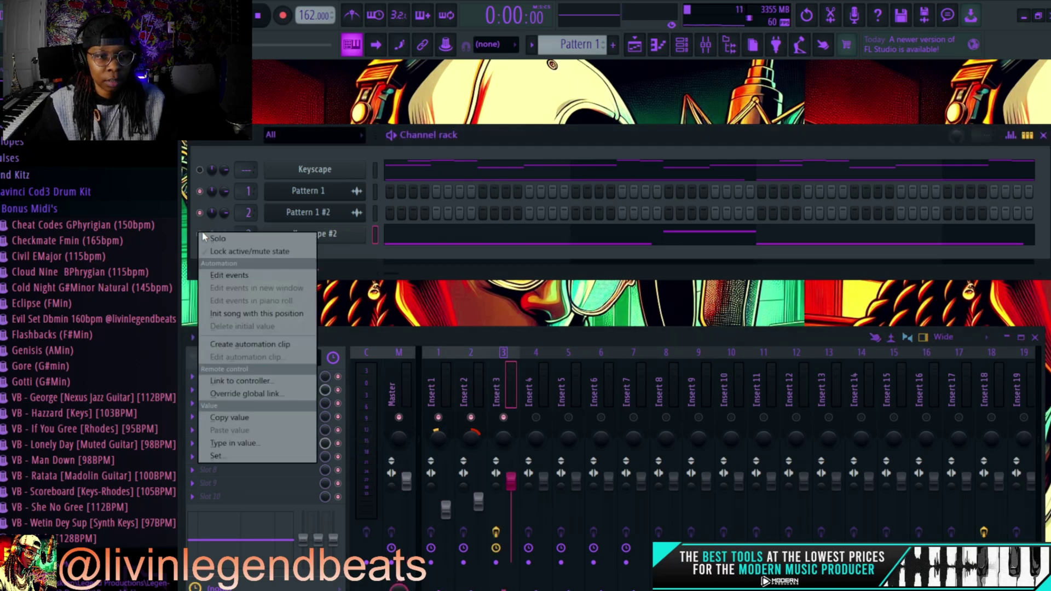
click(220, 239)
click(634, 44)
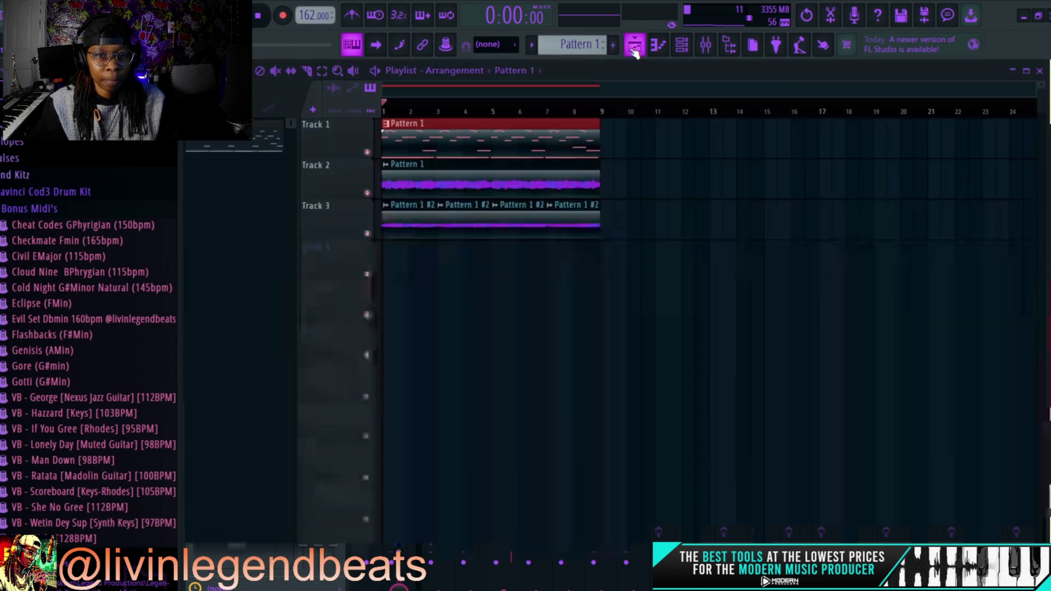
right_click(231, 144)
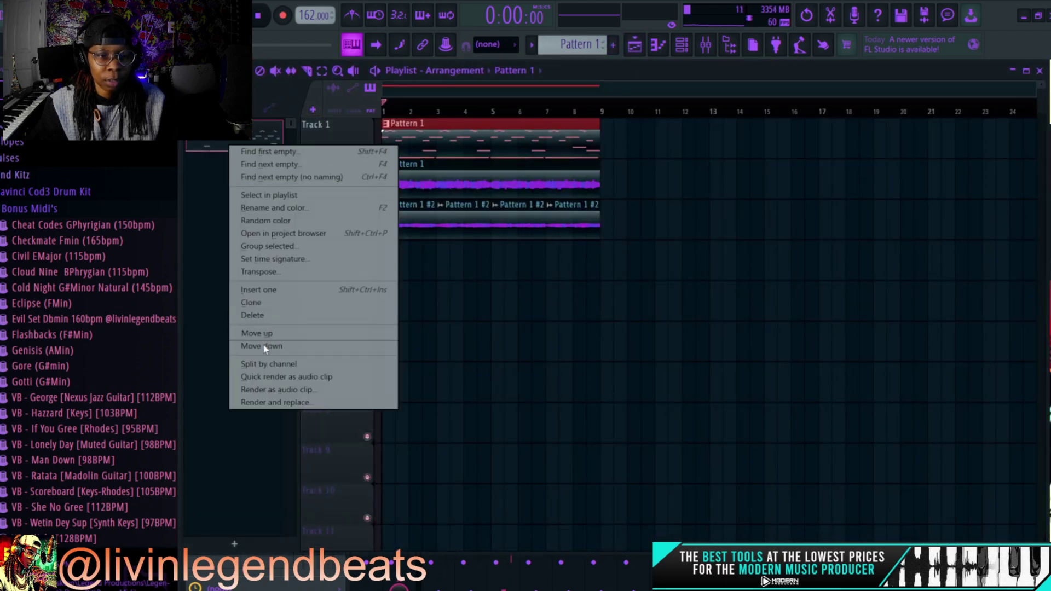
click(263, 376)
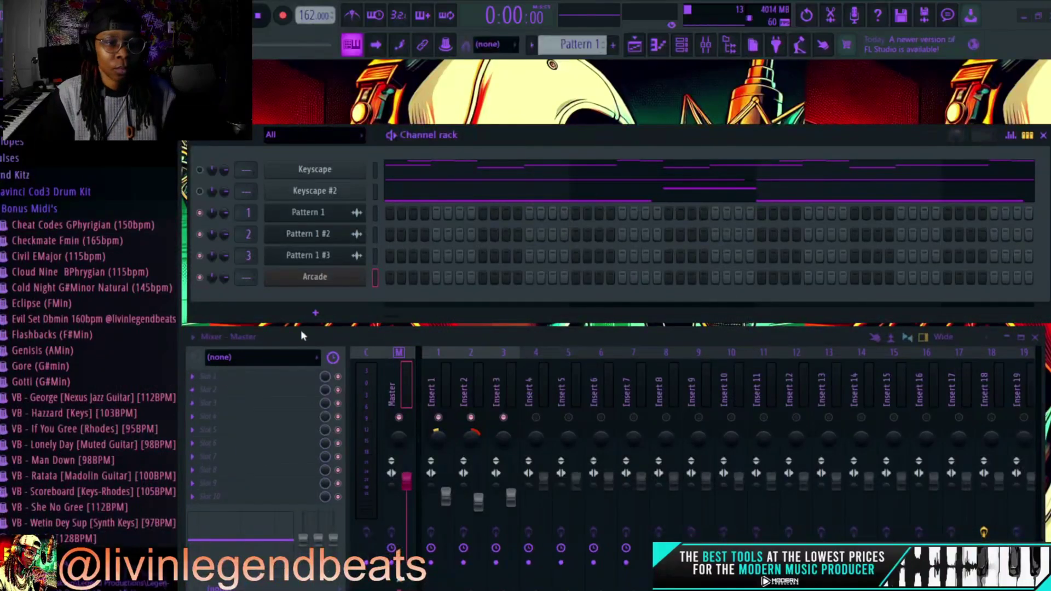
Open Arcade with the Torchbearer kit and hold an E5 note across the pattern in its piano roll
click(330, 280)
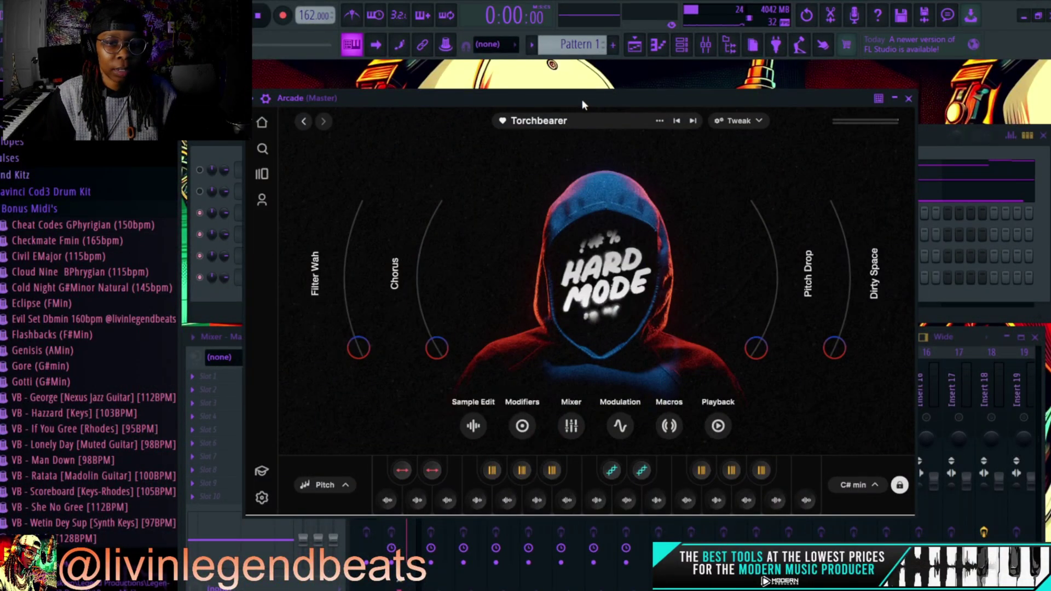
mouse_move(548, 97)
mouse_down()
mouse_move(564, 95)
mouse_move(530, 97)
mouse_up()
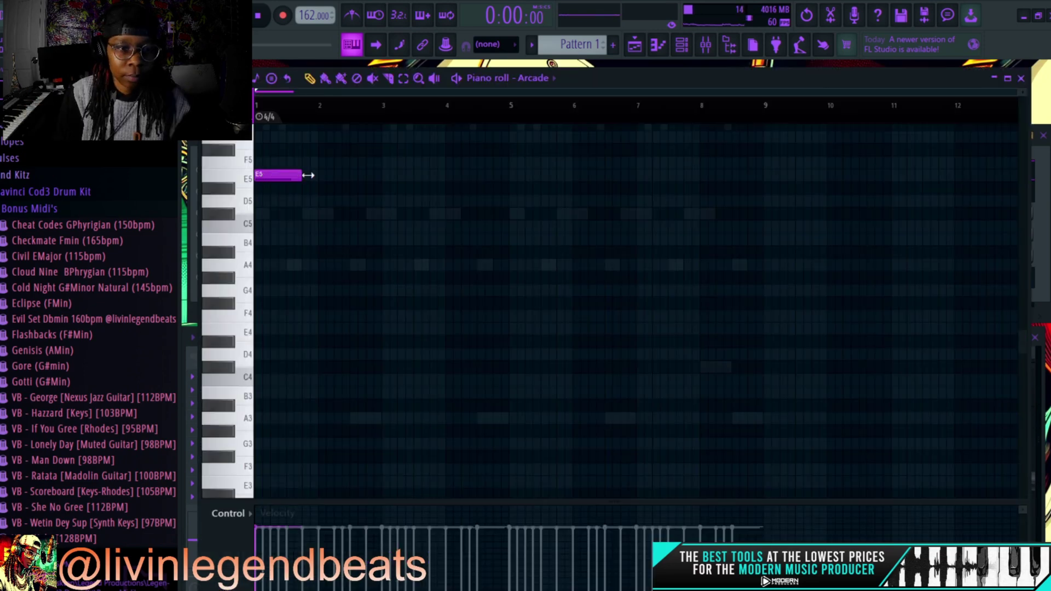
drag(307, 175, 733, 200)
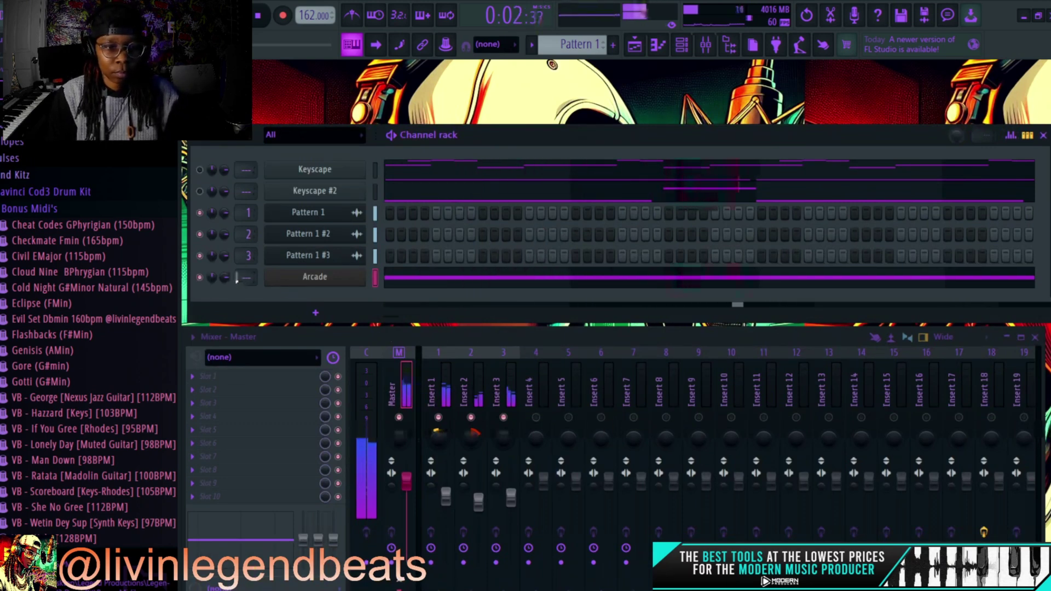
Route the Arcade channel to mixer insert 4 and add Fruity Parametric EQ 2 to that insert
scroll(237, 278, up, 4)
click(537, 418)
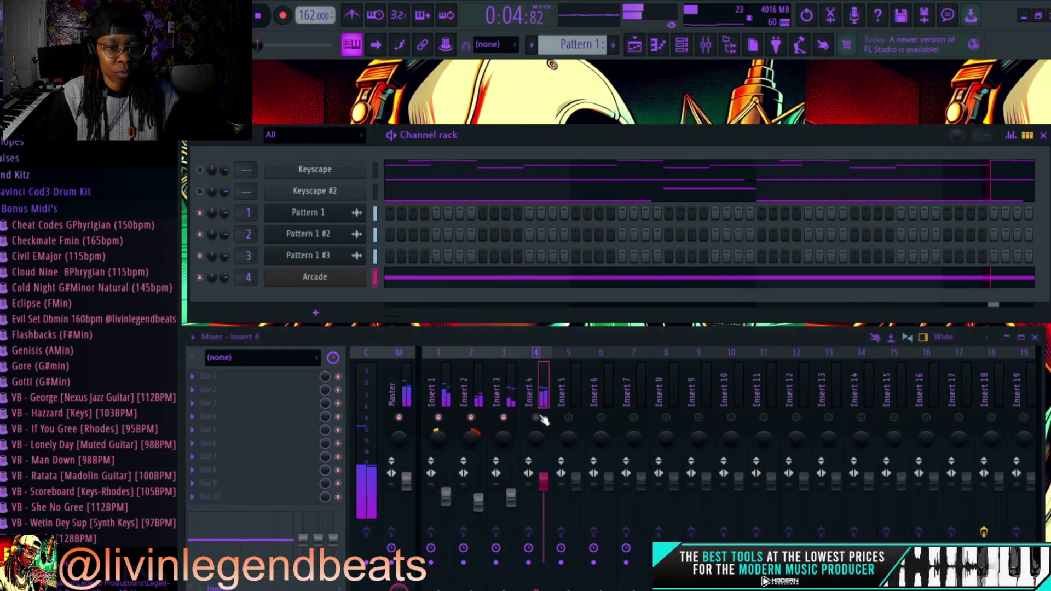
click(232, 445)
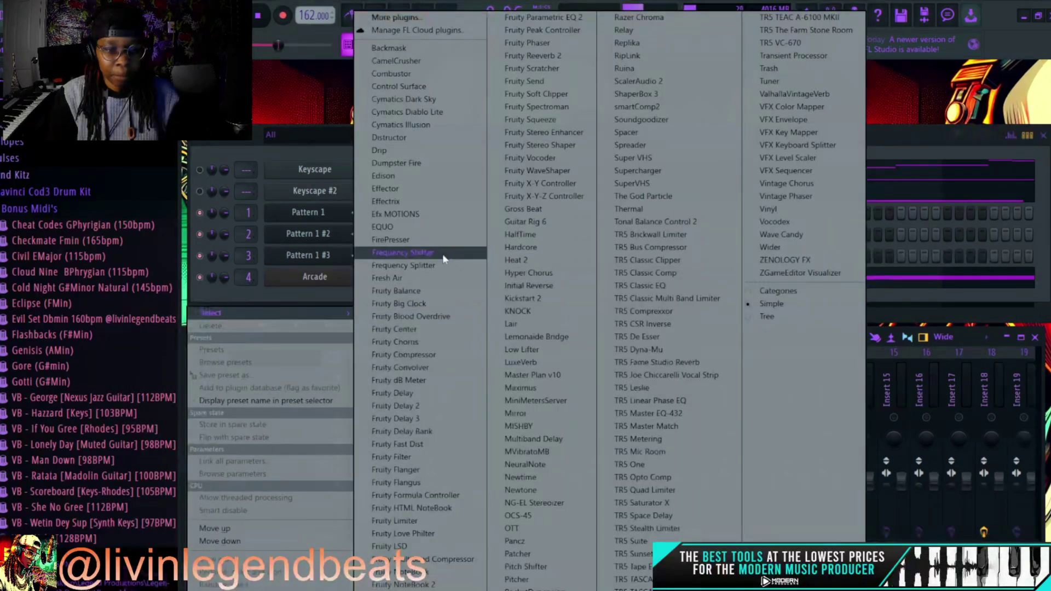
click(561, 19)
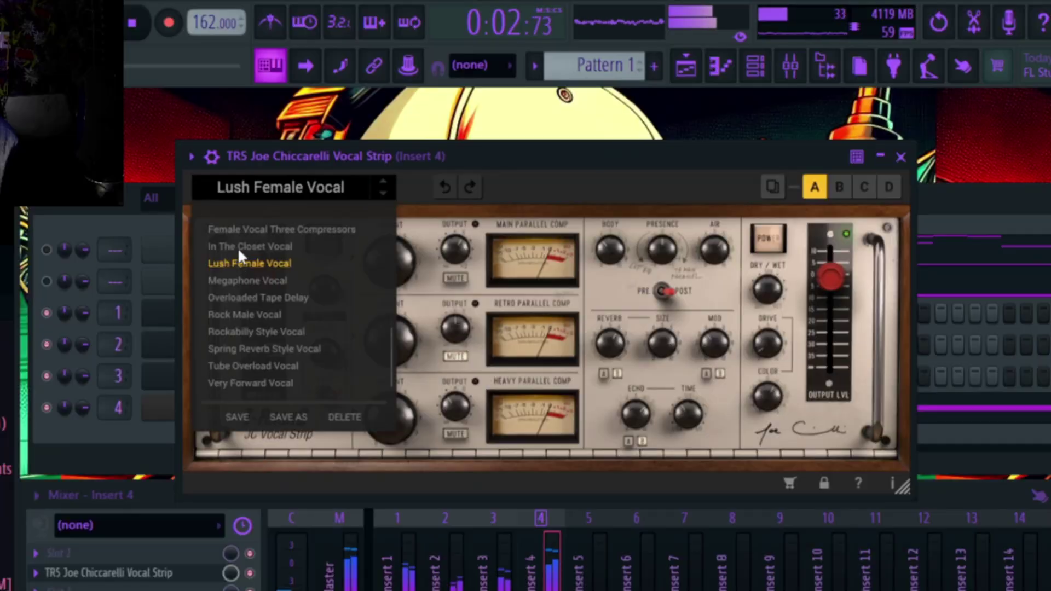
Load the In The Closet Vocal preset in insert 4's TR5 Joe Chiccarelli Vocal Strip
click(237, 246)
scroll(244, 323, up, 2)
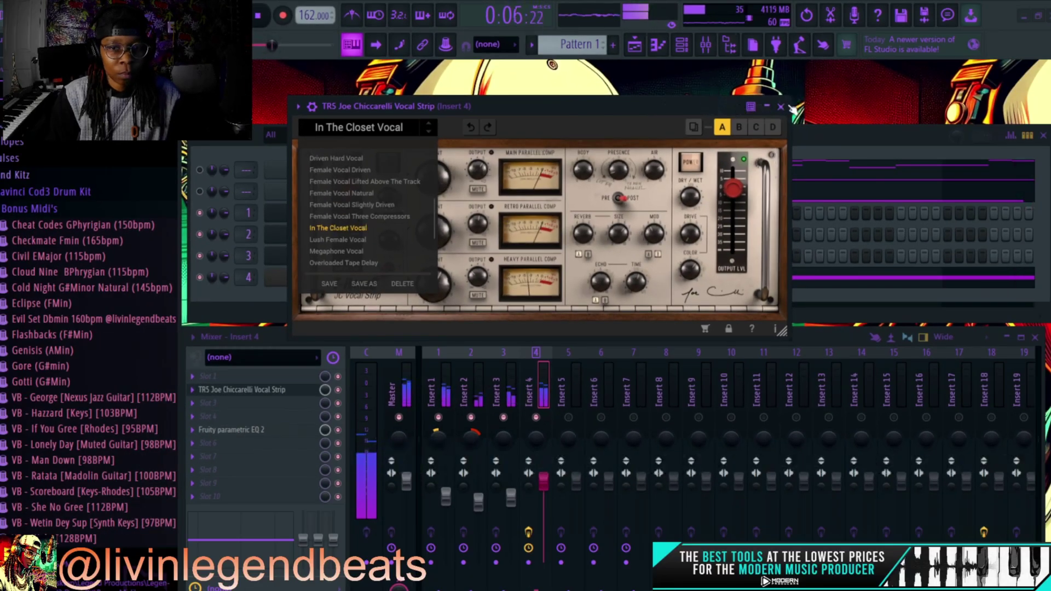
click(900, 157)
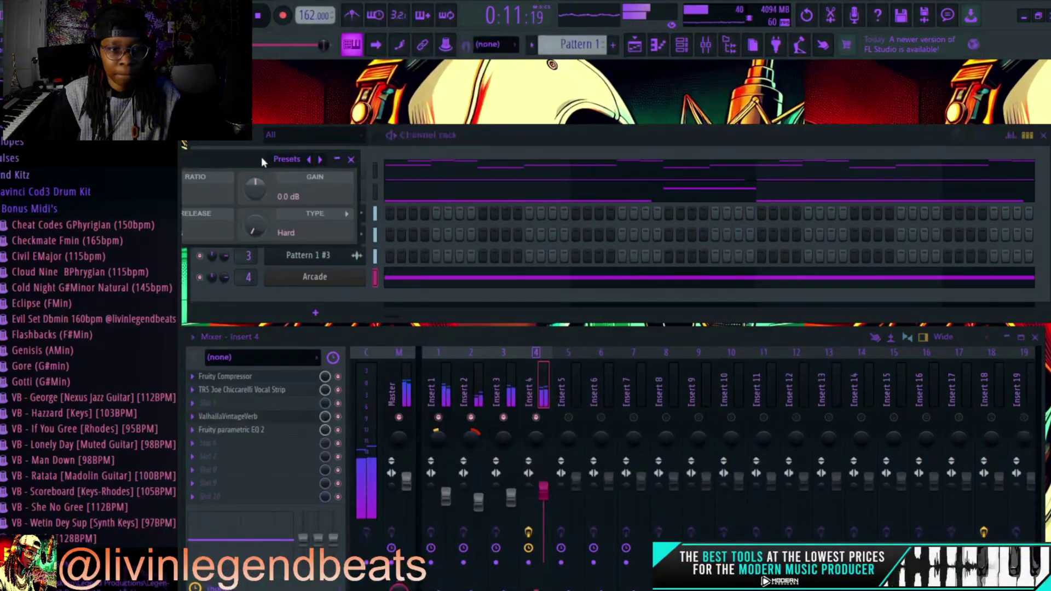
Lower the Fruity Compressor gain on insert 4 to about -3.8 dB and stop playback
drag(261, 157, 636, 156)
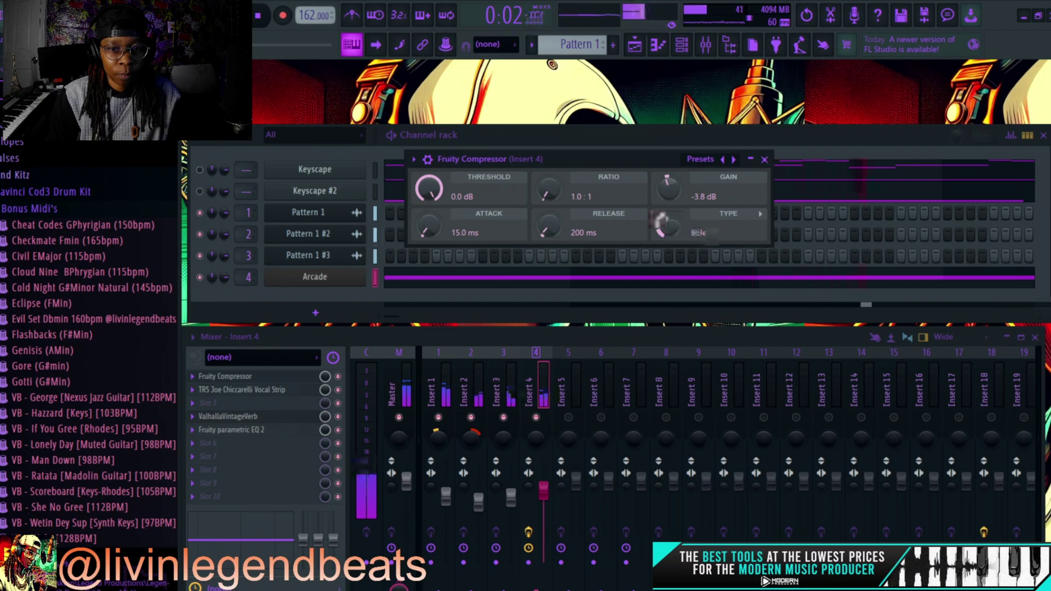
click(764, 159)
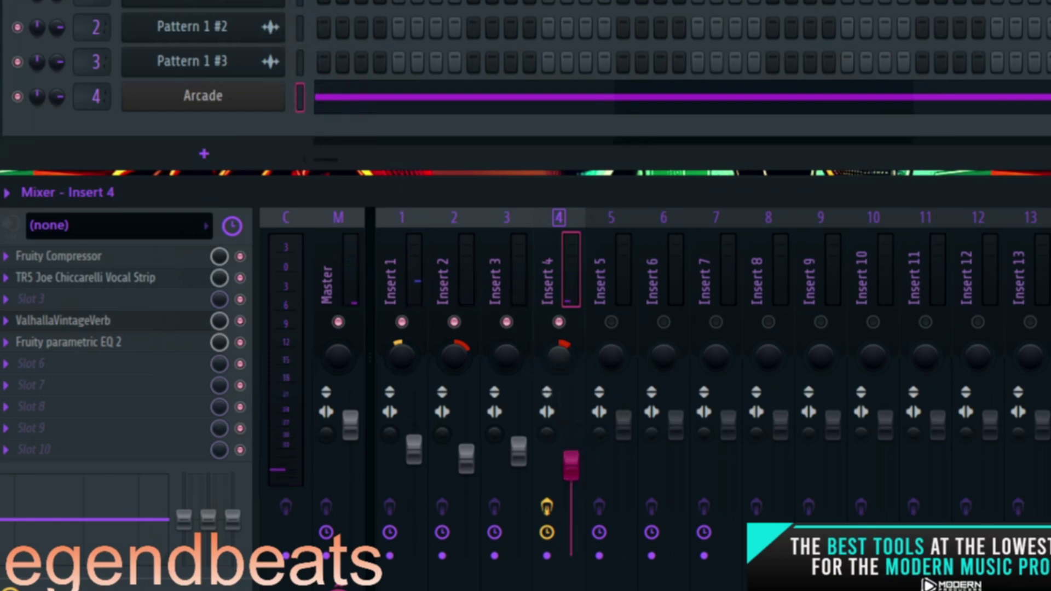
key(space)
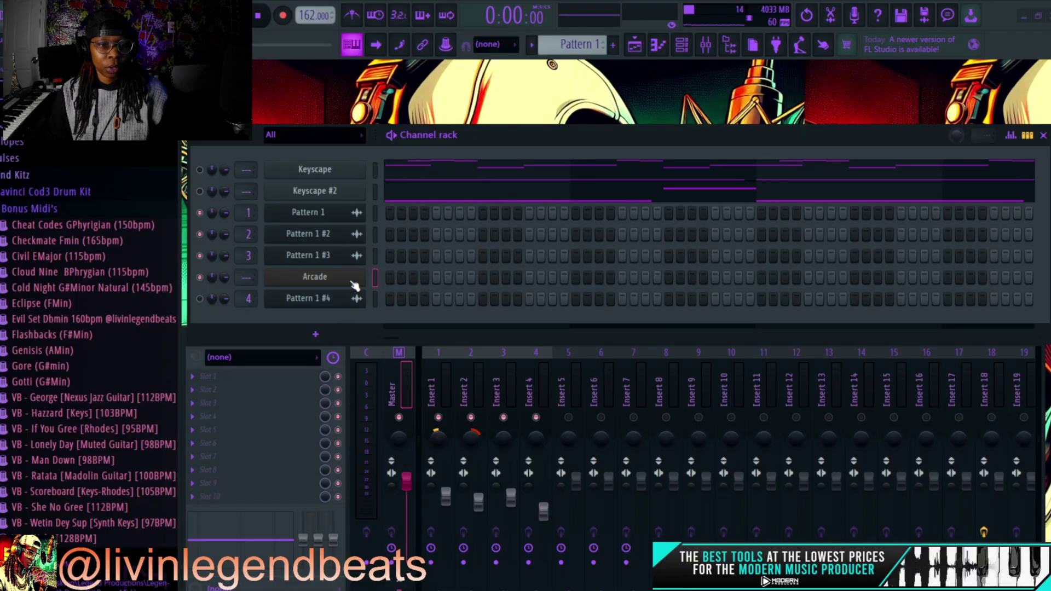
Give the empty Arcade channel a sustained note across the pattern and add Fruity Parametric EQ 2 on mixer insert 5
right_click(351, 281)
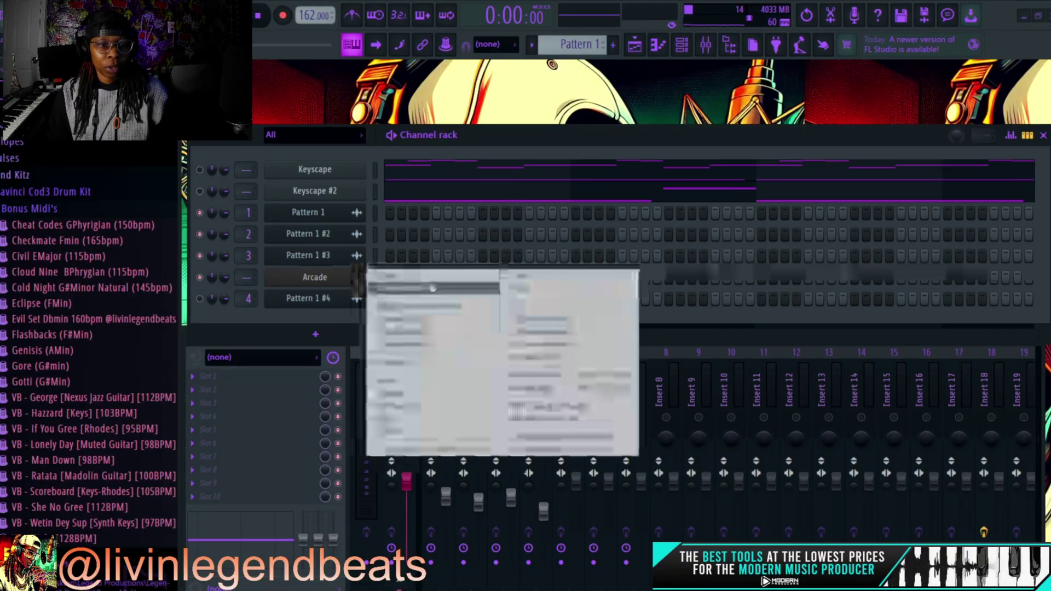
click(396, 219)
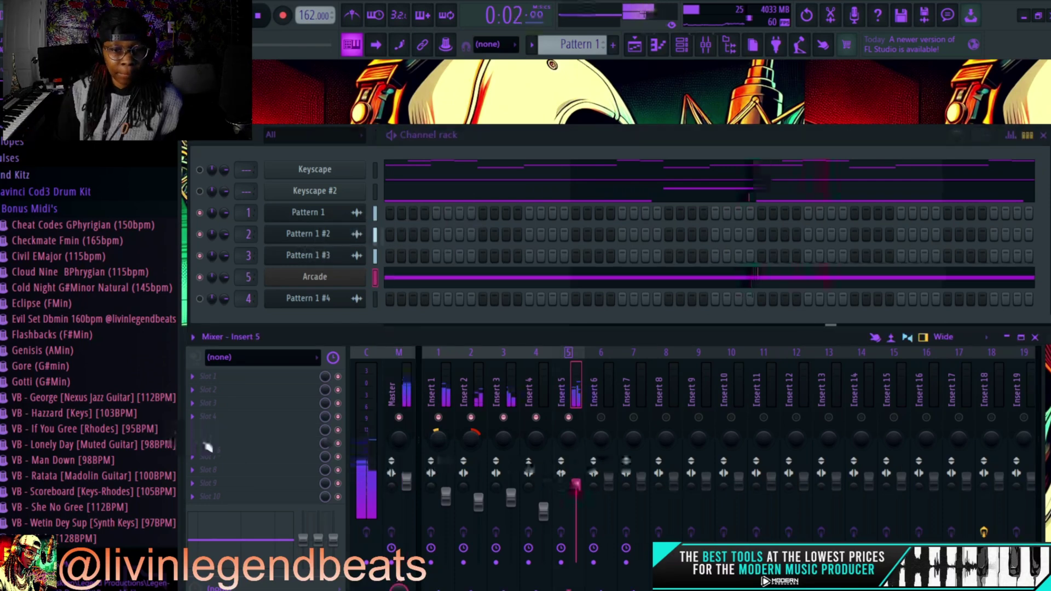
click(206, 444)
click(538, 20)
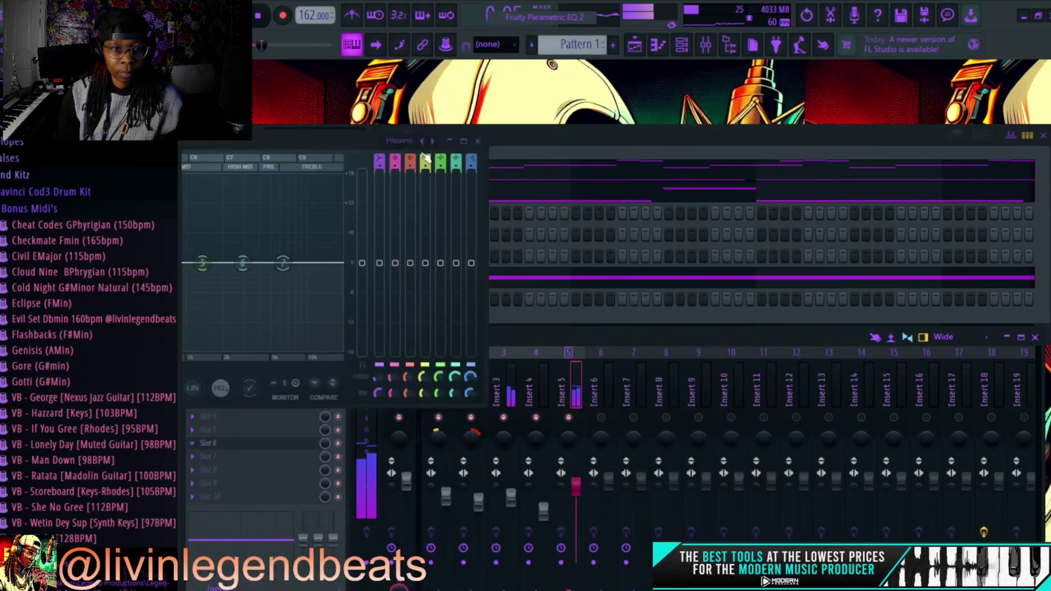
Cut the lows and highs in insert 5's EQ with a slight boost beside each cut, and add TR5 Joe Chiccarelli Vocal Strip
drag(395, 211, 434, 301)
drag(473, 212, 443, 197)
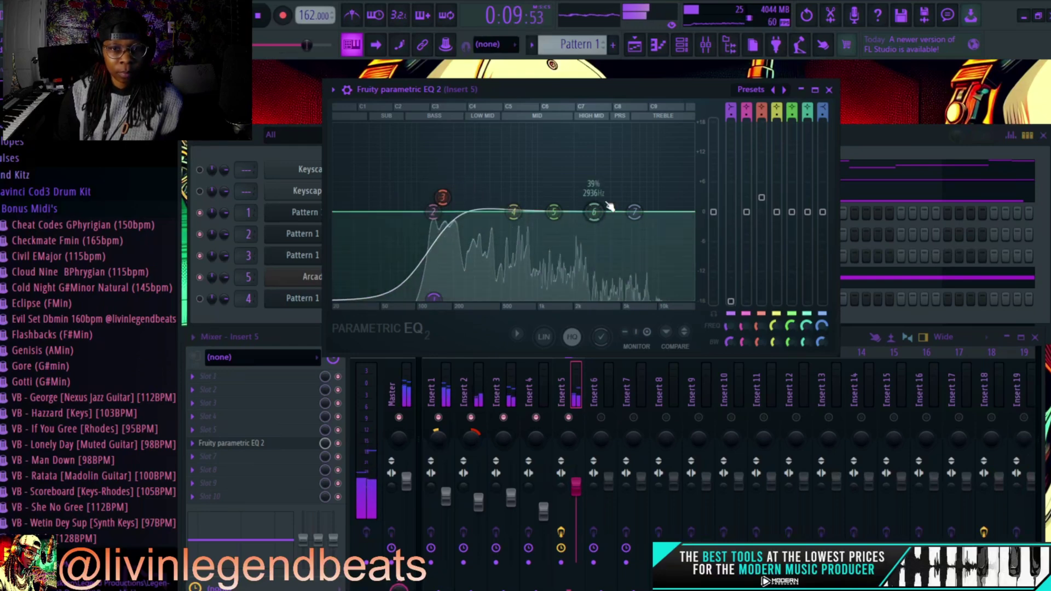
drag(634, 212, 658, 297)
drag(595, 212, 636, 200)
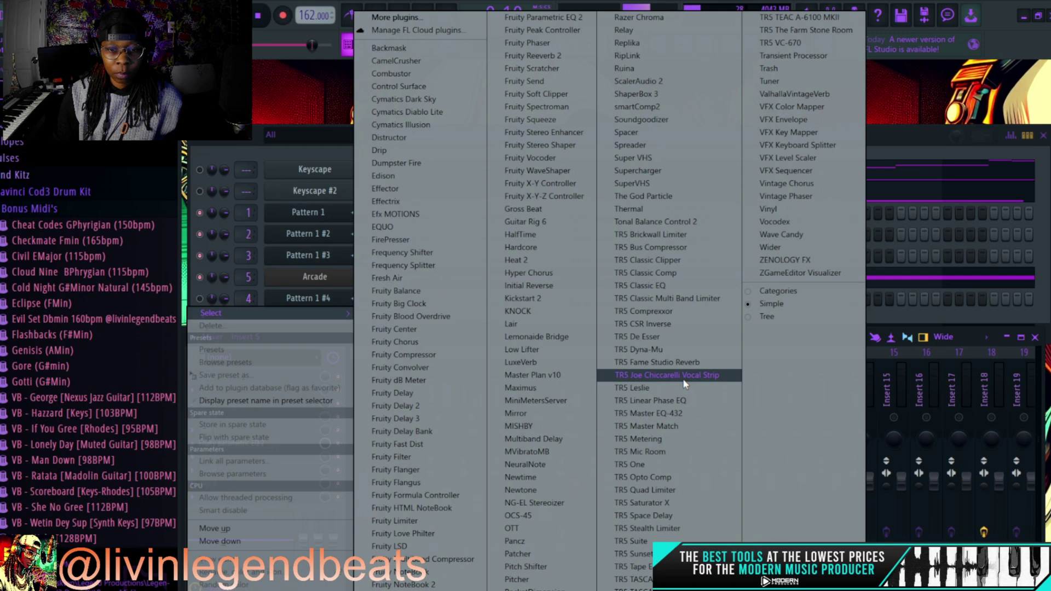
click(683, 377)
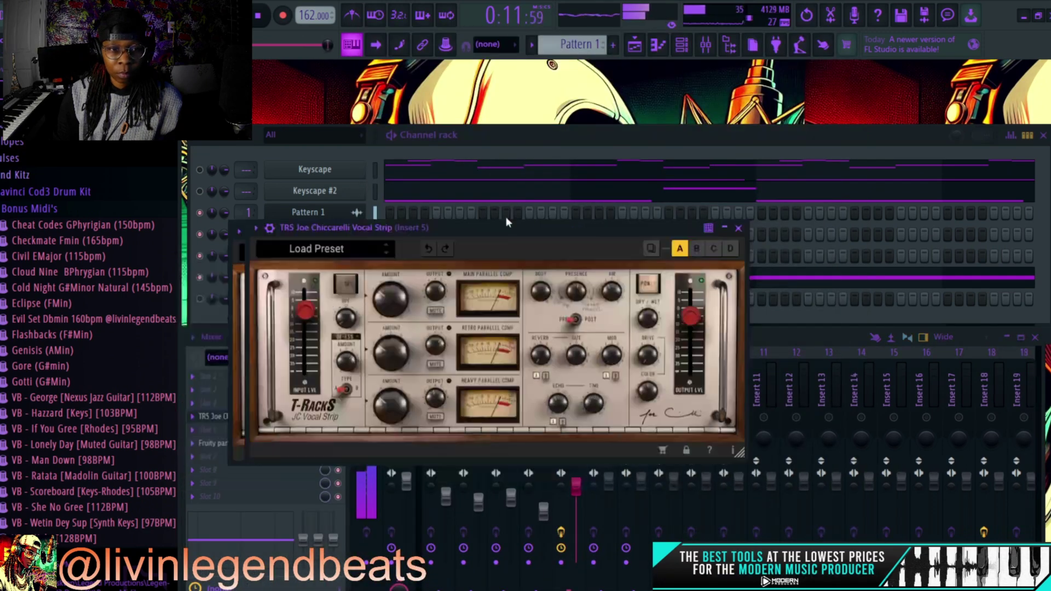
click(409, 206)
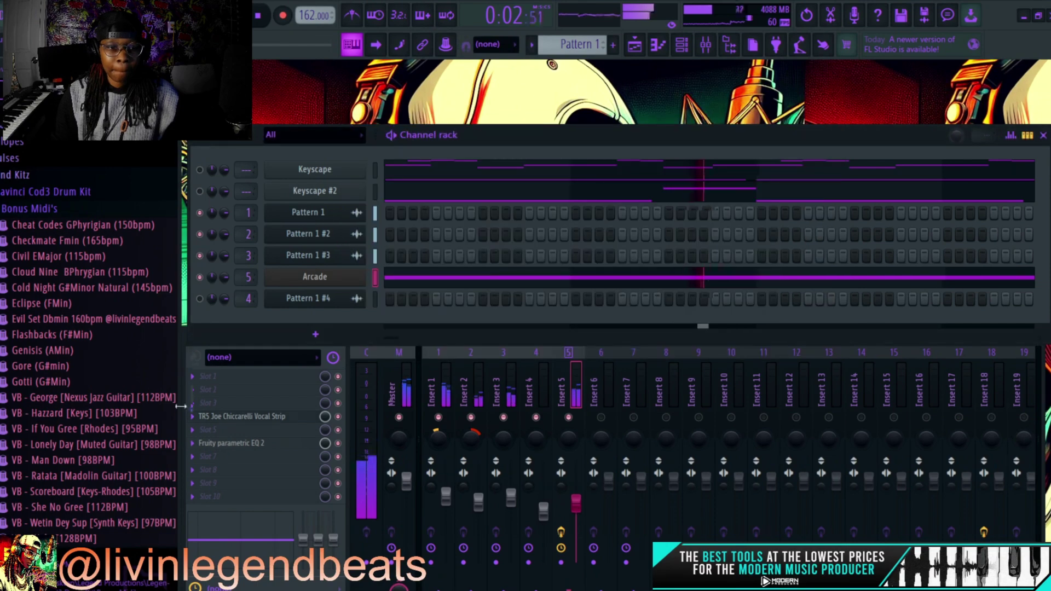
Add Cymatics Dark Sky to insert 5 with the Timeless preset and lower its Feedback to about a third
click(218, 398)
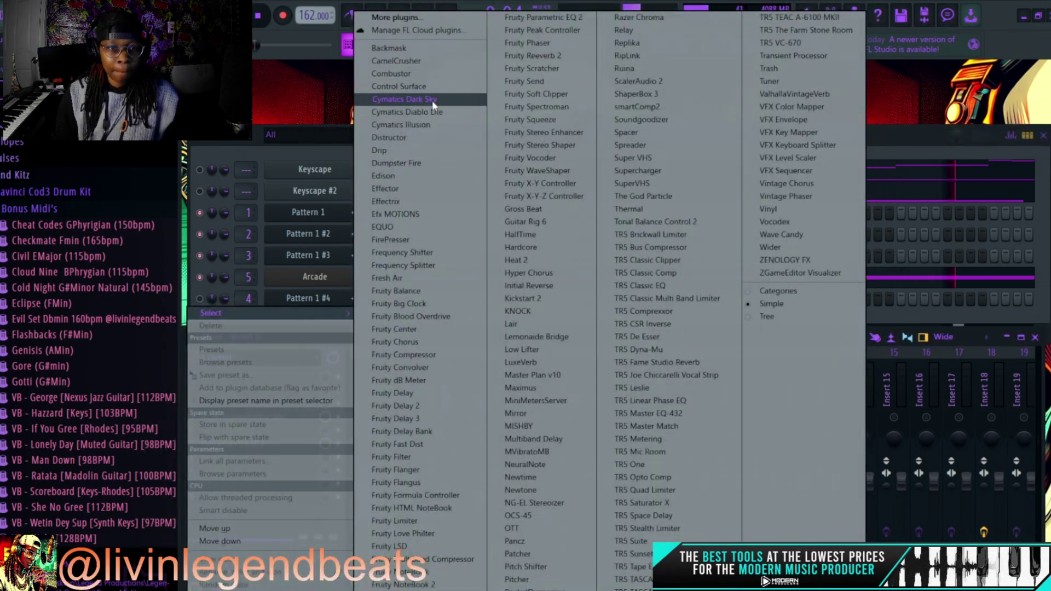
click(416, 100)
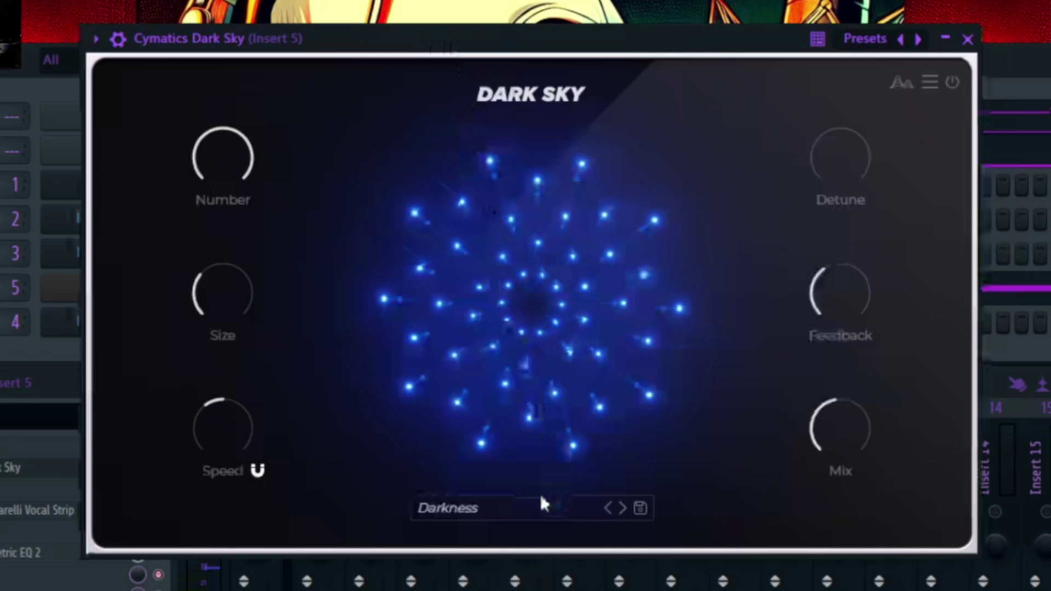
click(541, 503)
scroll(514, 422, down, 6)
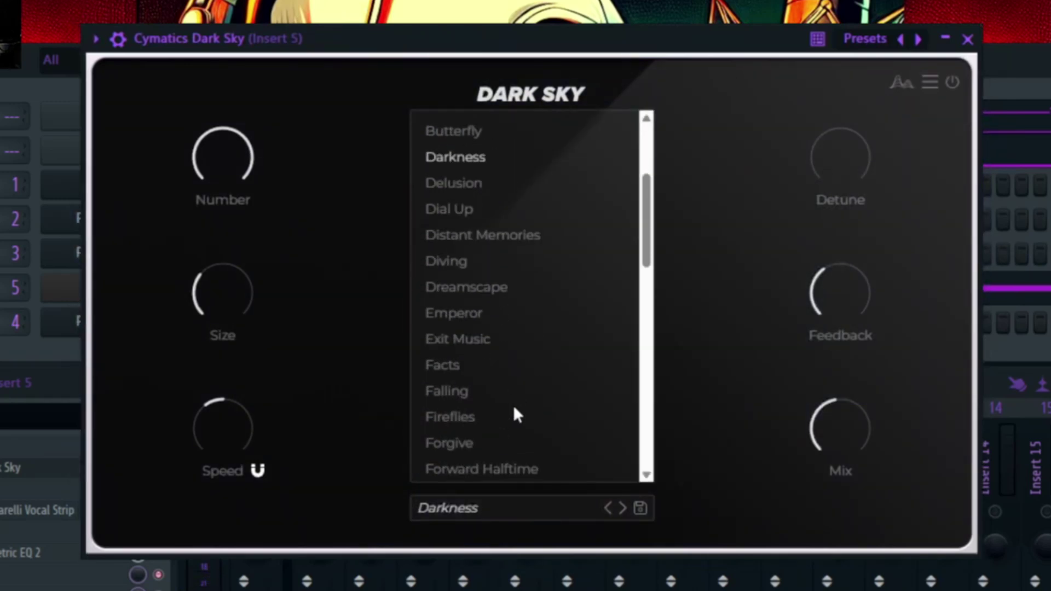
scroll(514, 411, down, 8)
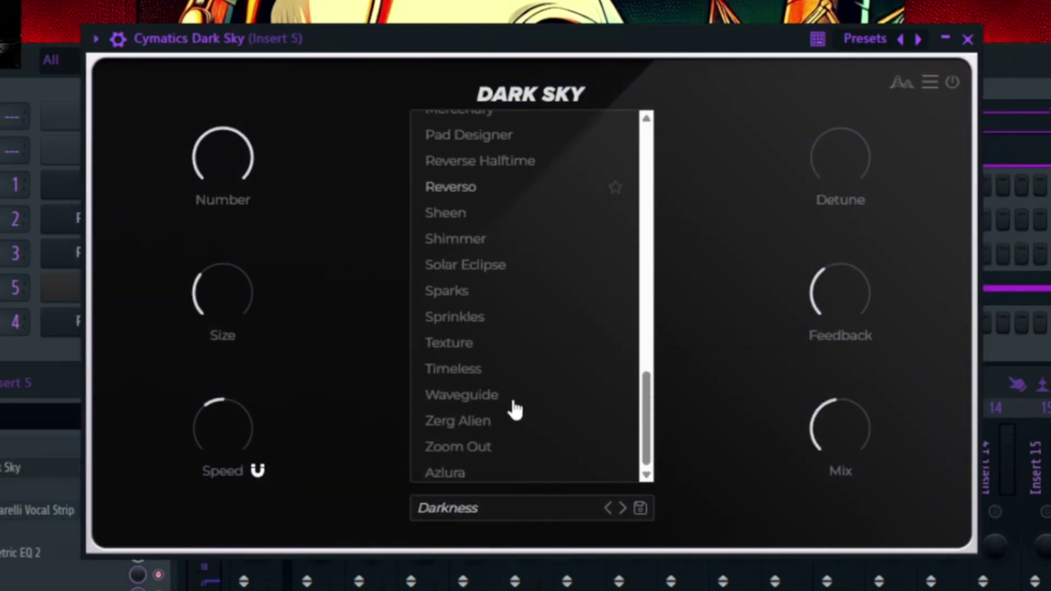
click(462, 370)
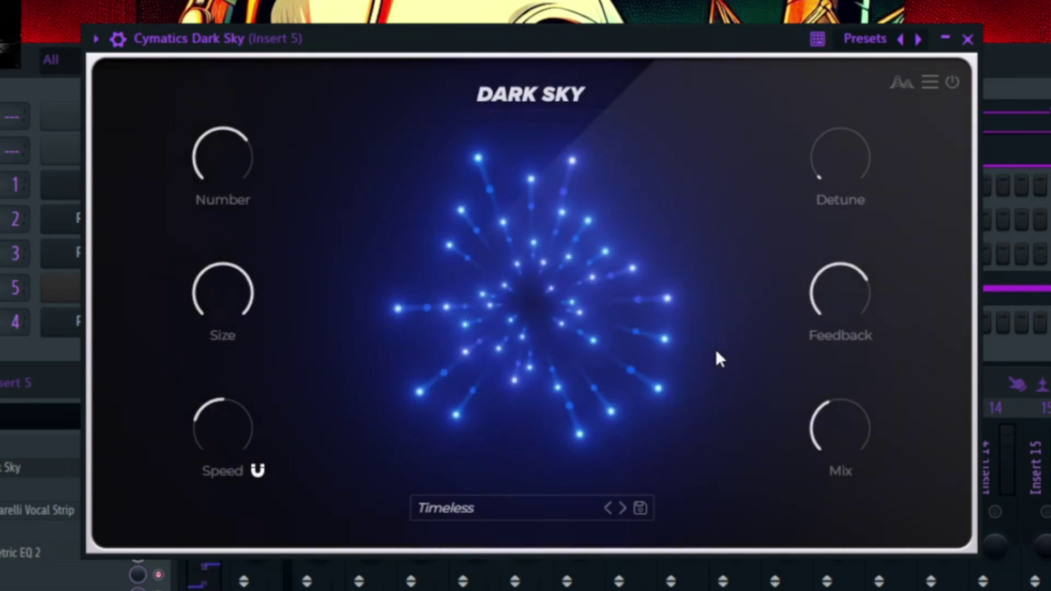
drag(827, 287, 794, 452)
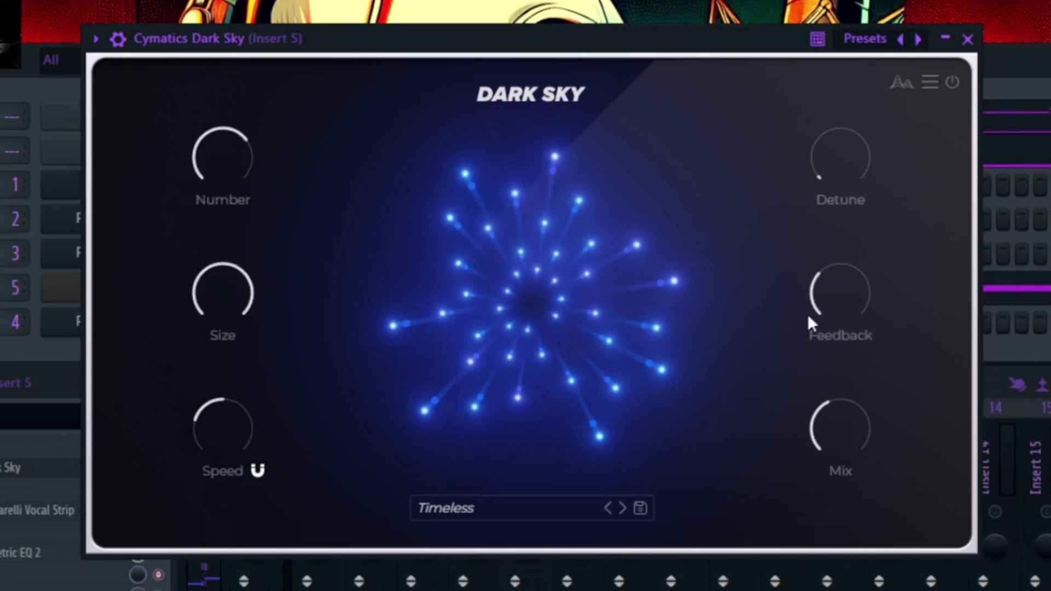
drag(828, 282, 828, 279)
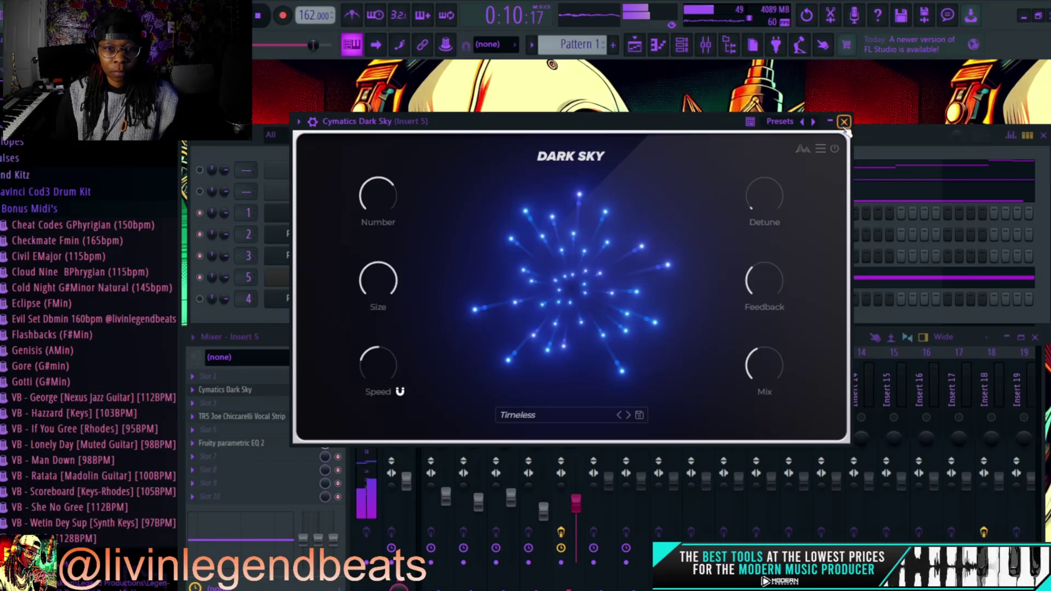
Close Dark Sky and examine Omnisphere's Optigan Tack Piano patch in the full patch browser, then close Omnisphere
click(920, 71)
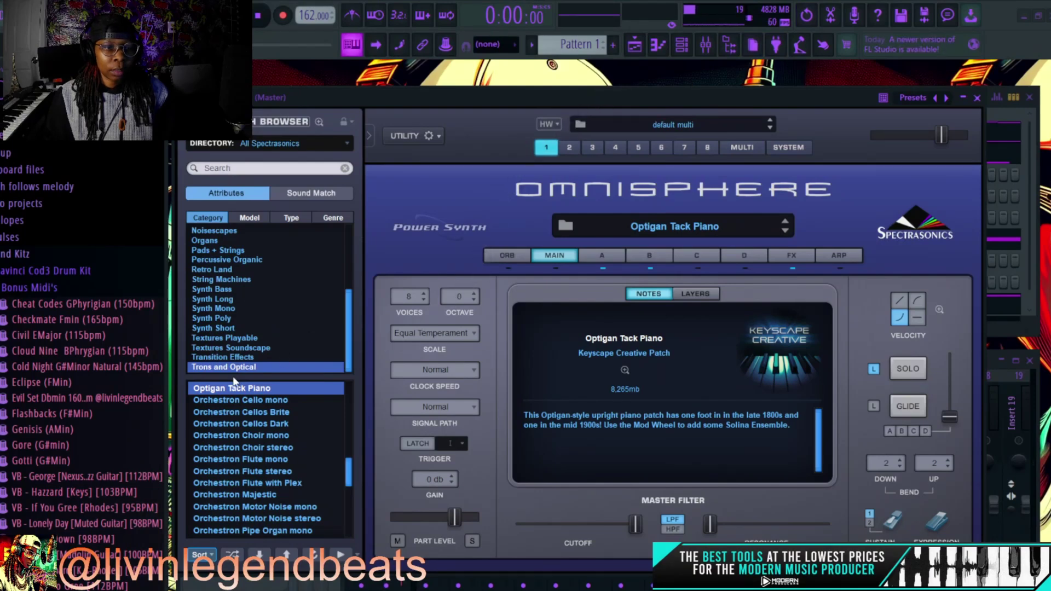
click(256, 119)
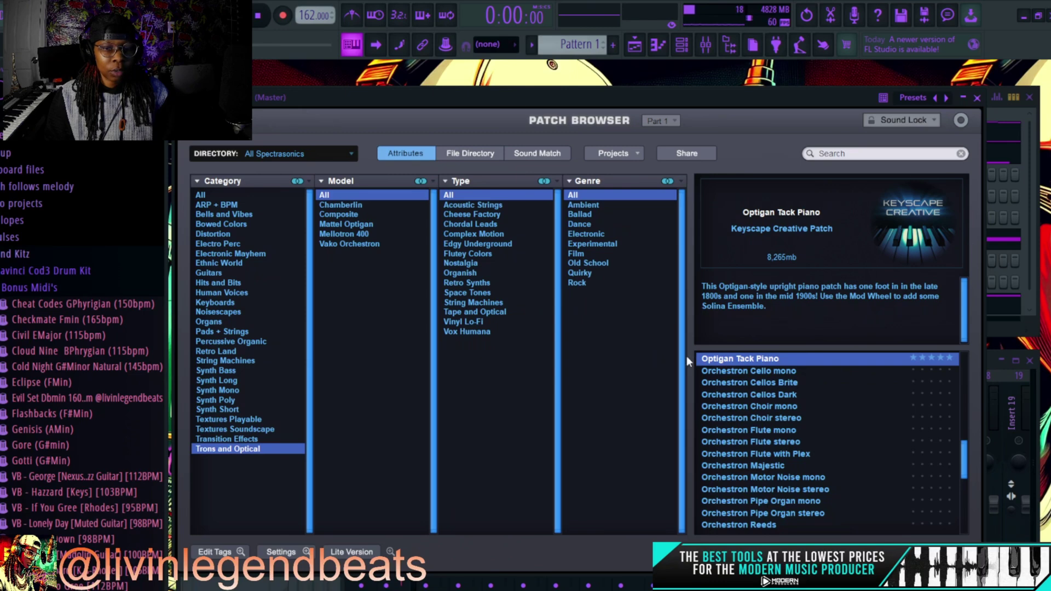
click(977, 98)
Open the Omnisphere channel's piano roll and play through the whole eight-bar melody
right_click(310, 304)
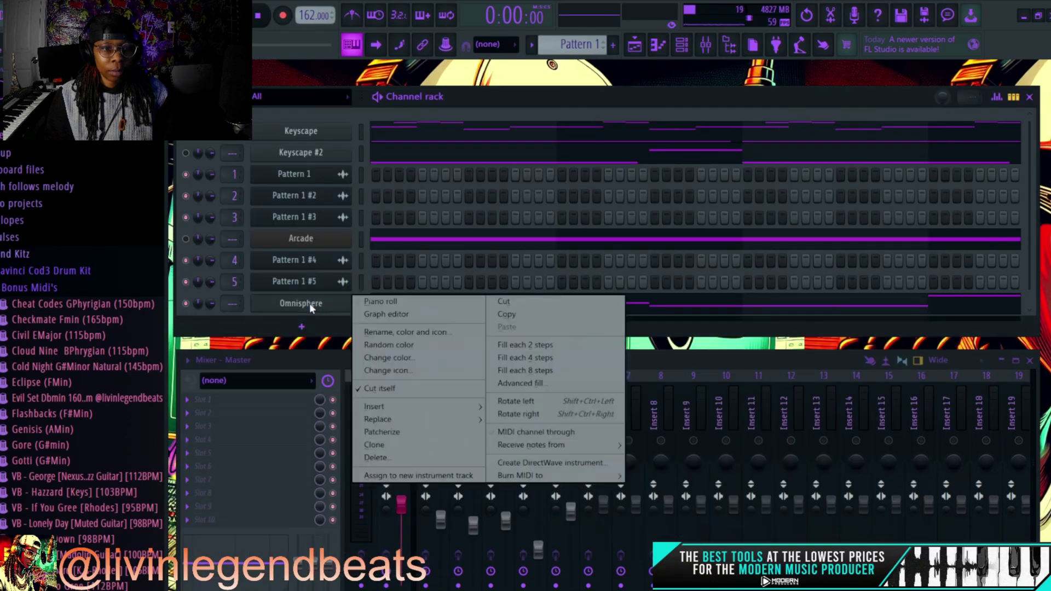
click(382, 302)
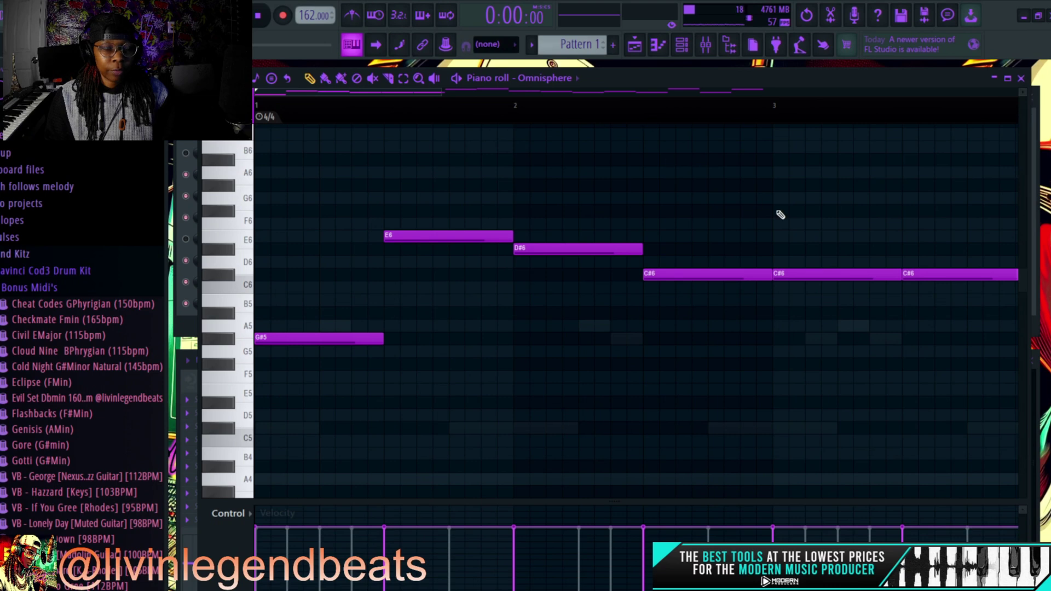
drag(673, 77, 659, 82)
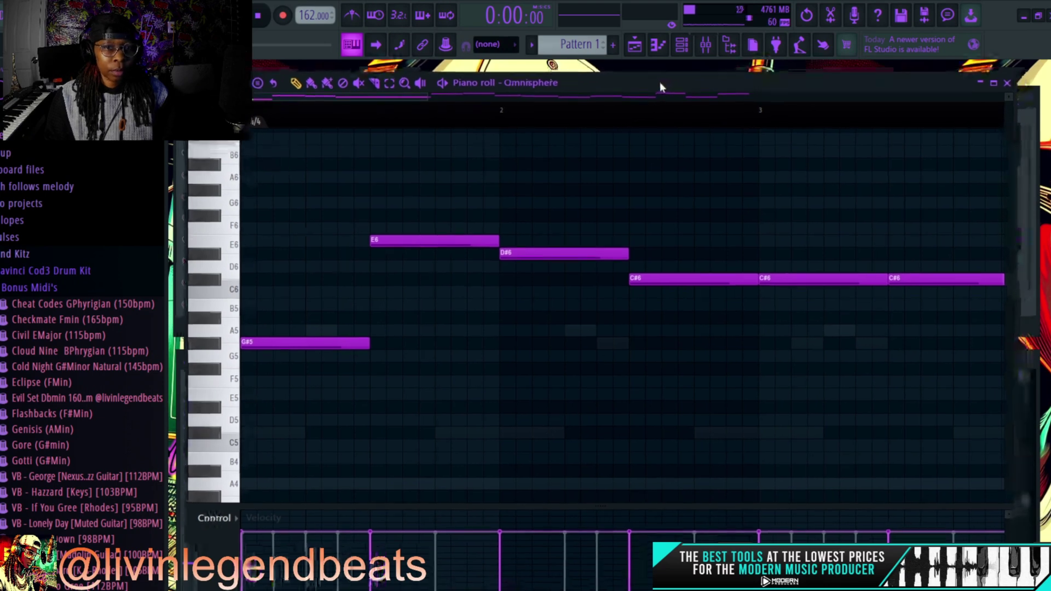
key(space)
scroll(544, 119, down, 2)
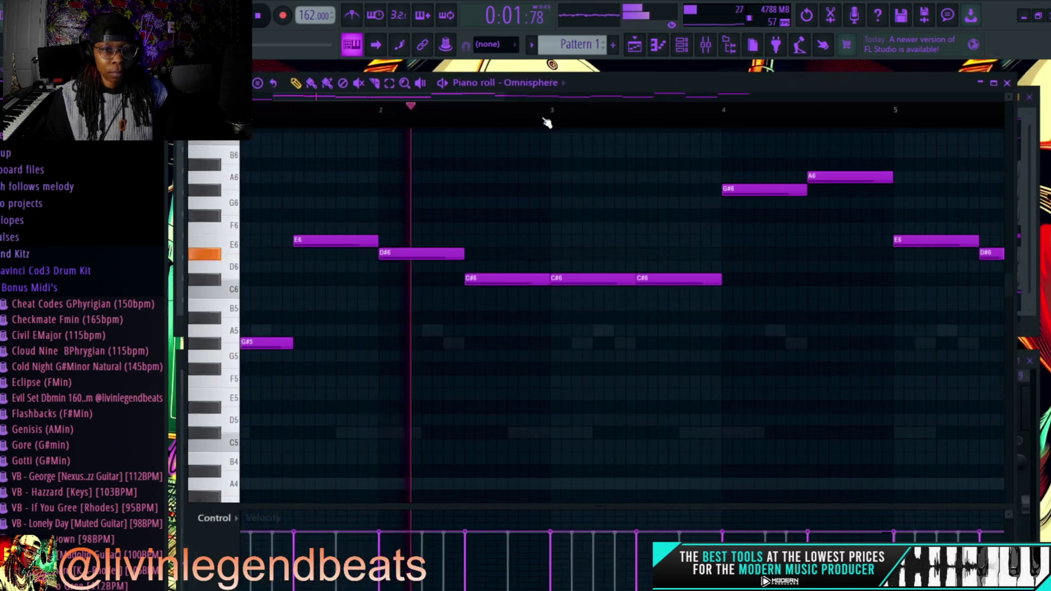
scroll(602, 106, down, 3)
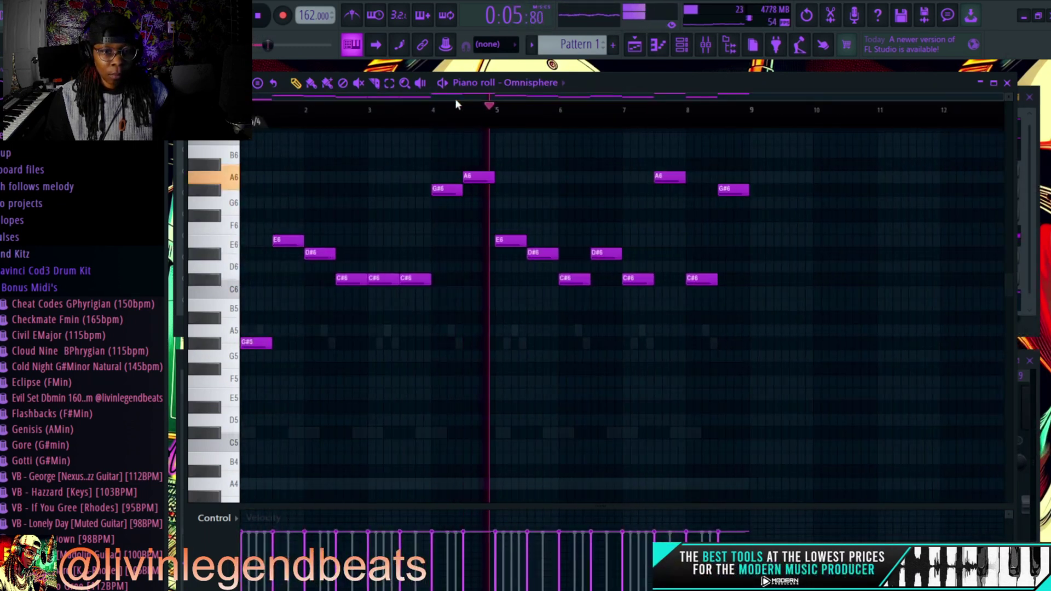
scroll(487, 104, down, 1)
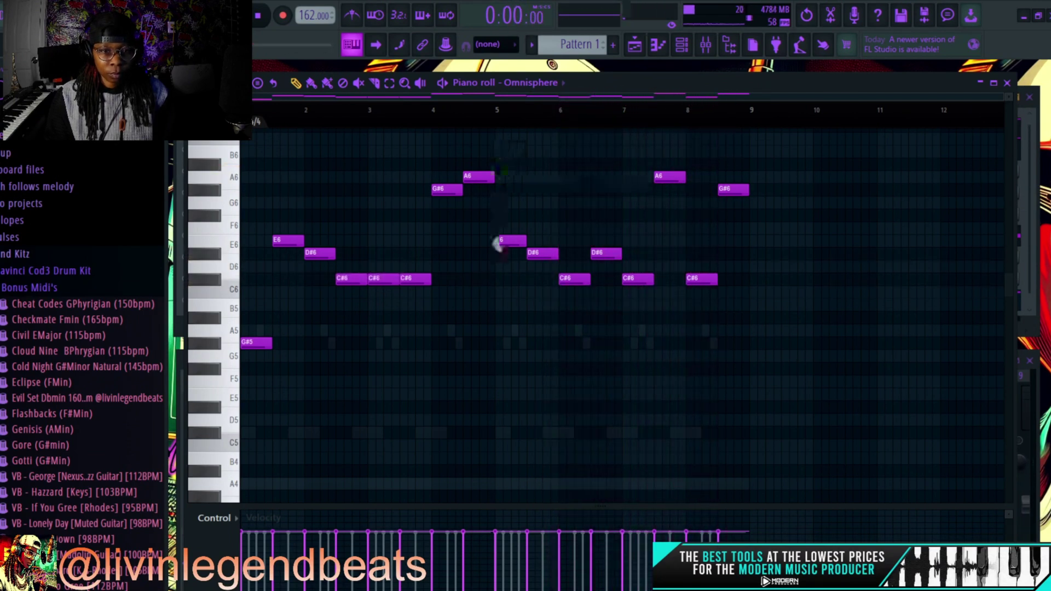
In the Omnisphere melody, set the two bar 5 notes to G#5 and E6, raise the first bar 6 note to D#6, and play it
drag(497, 239, 499, 335)
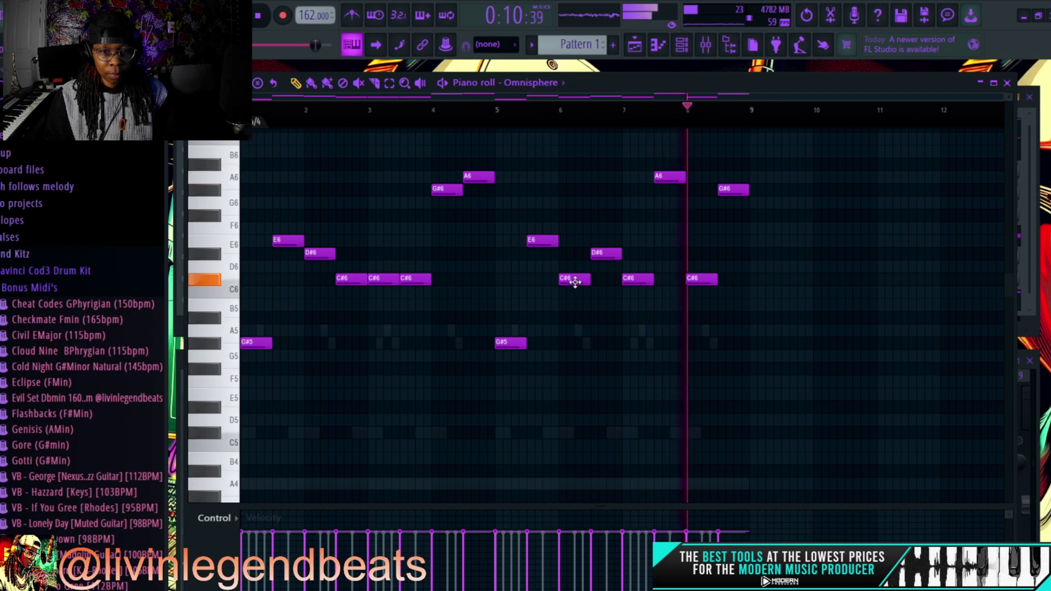
key(space)
drag(575, 278, 573, 252)
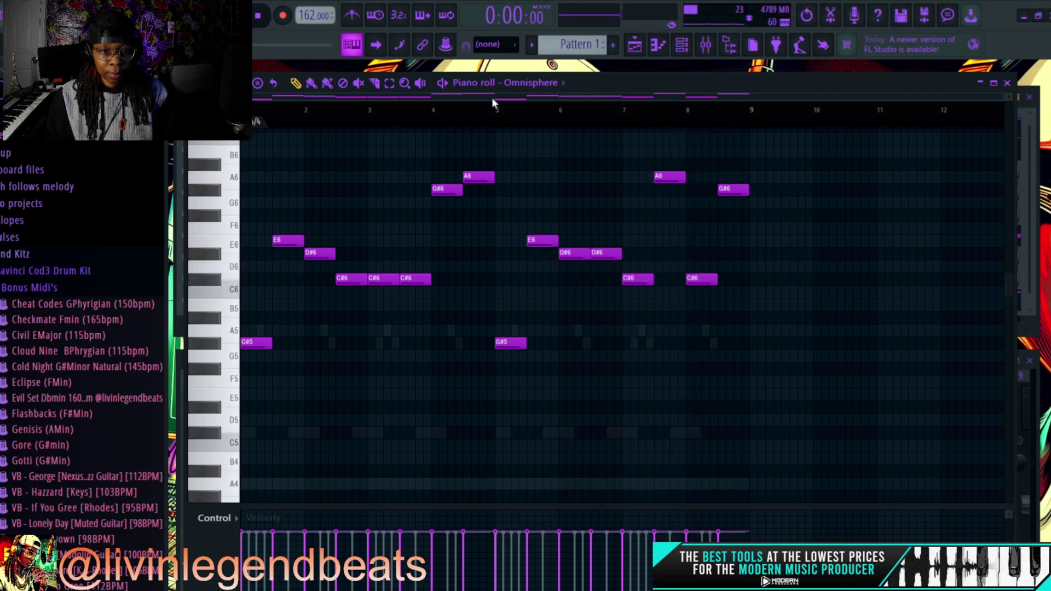
click(500, 120)
key(space)
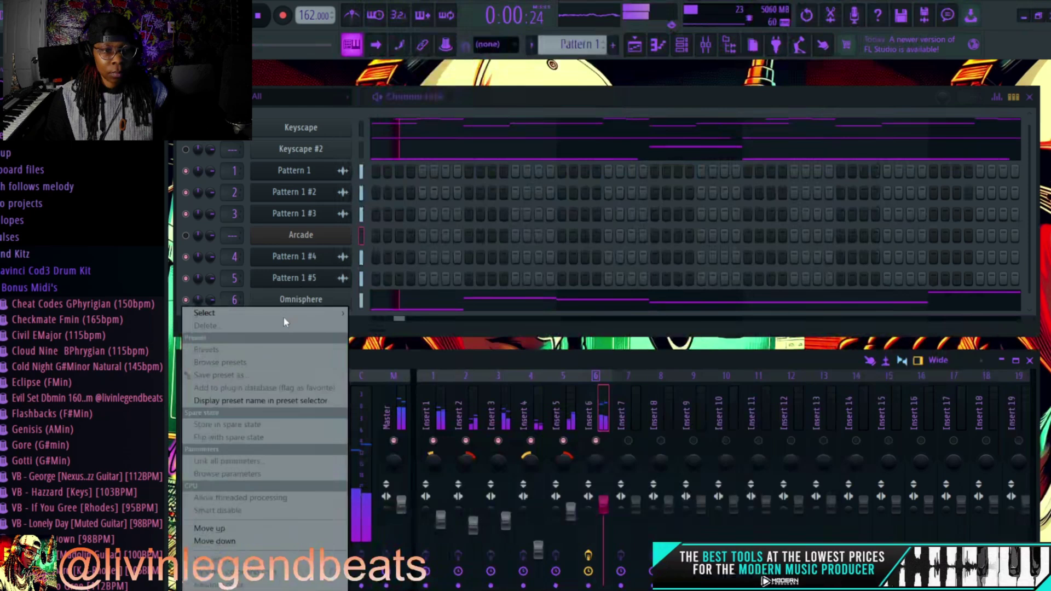
Add Cymatics Illusion to mixer insert 6 with the [SEQ] My Bloody Valentine preset and lower its Drive in the advanced controls
mouse_move(284, 317)
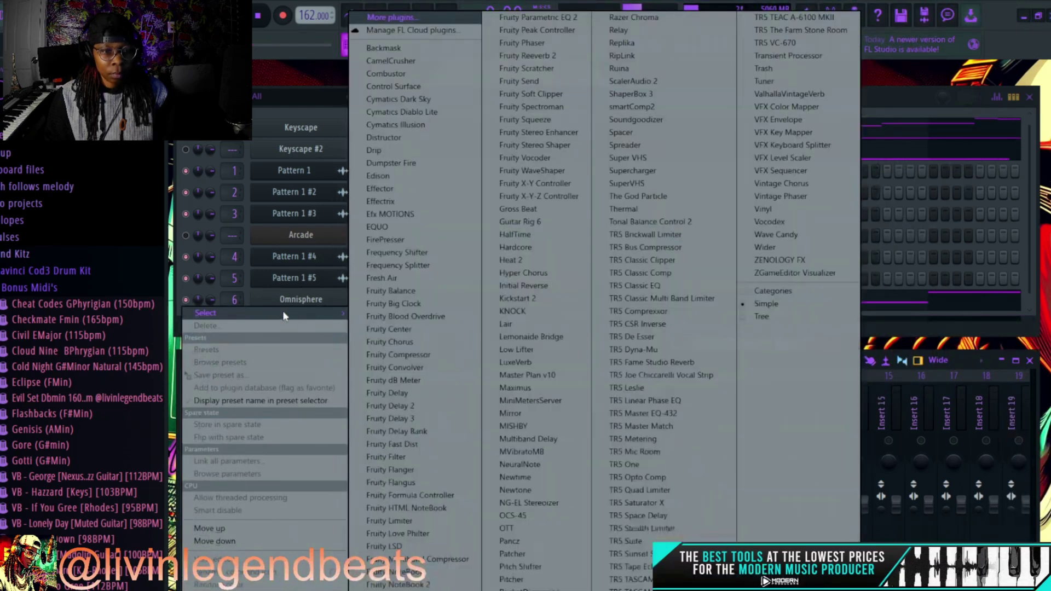
click(425, 127)
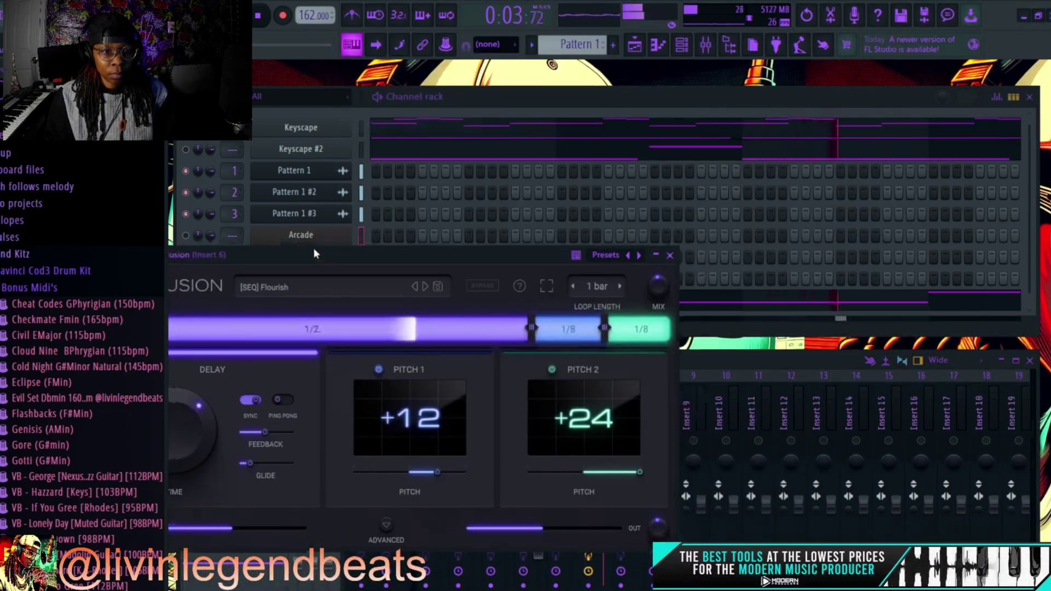
drag(313, 248, 498, 143)
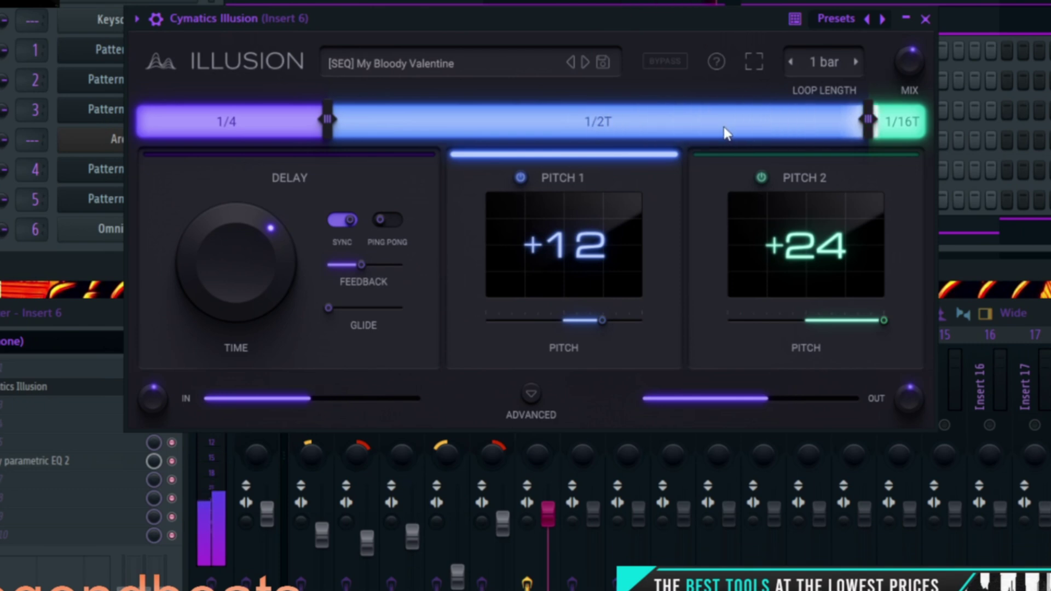
click(528, 397)
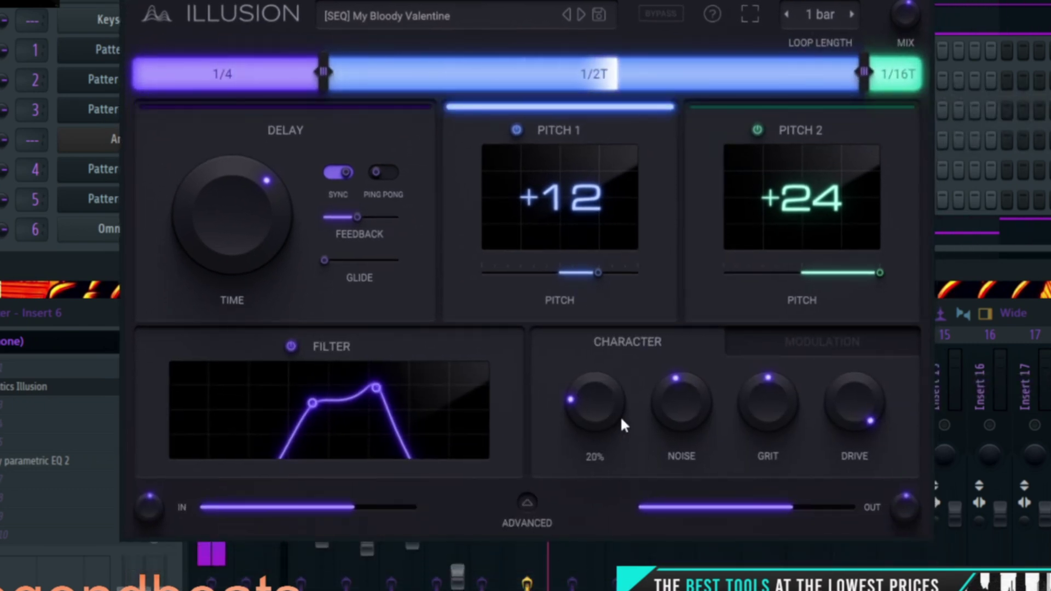
drag(843, 392, 901, 497)
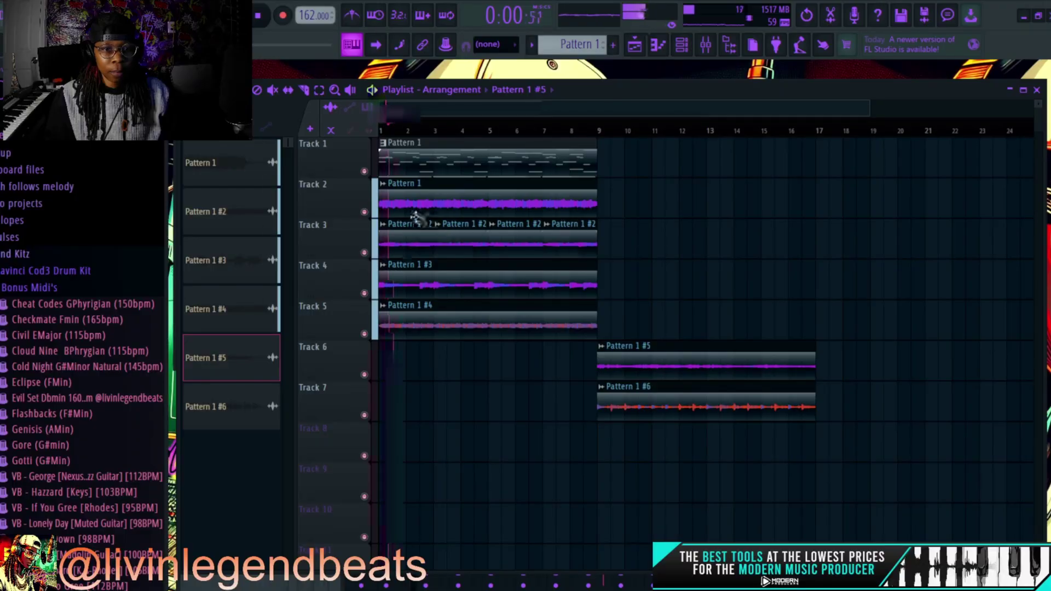
Move the Track 2 Pattern 1 audio to bar 9, shift Pattern 1 #4 past bar 9, and bring Pattern 1 #5 to bar 1
drag(416, 216, 590, 214)
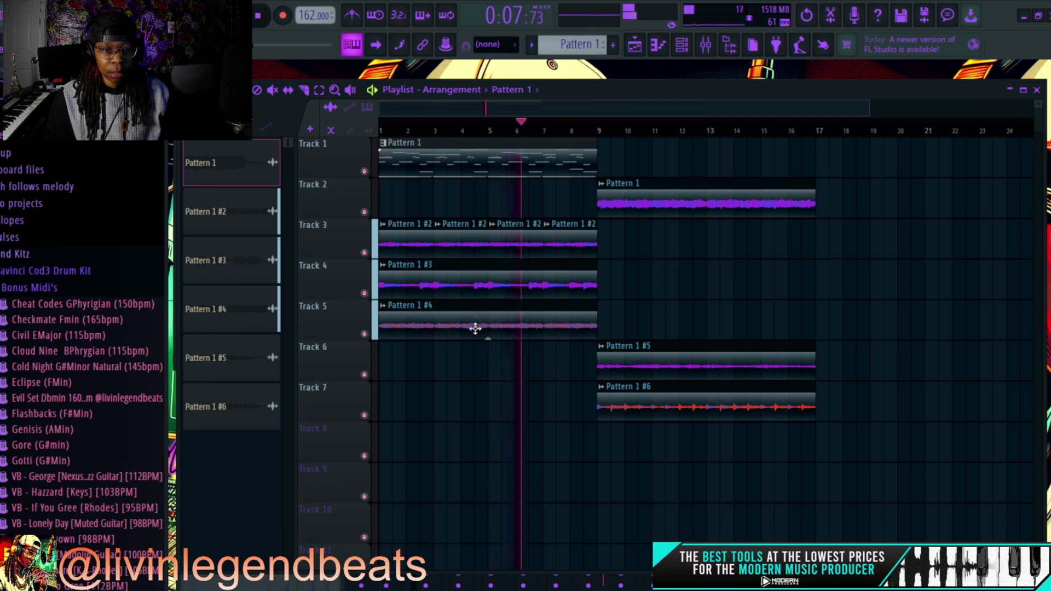
mouse_move(462, 293)
mouse_down()
mouse_move(757, 288)
mouse_move(462, 292)
mouse_up()
drag(381, 323, 695, 323)
drag(662, 364, 420, 362)
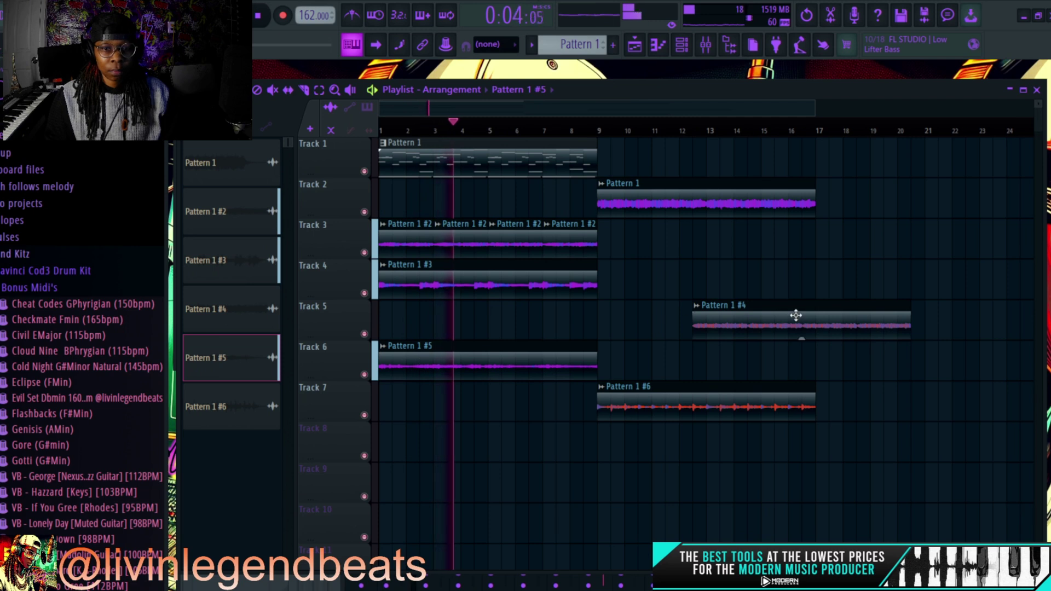
Try Pattern 1 #4 alongside Pattern 1 #5 at bar 1, and move it back out past bar 9
drag(796, 312, 351, 349)
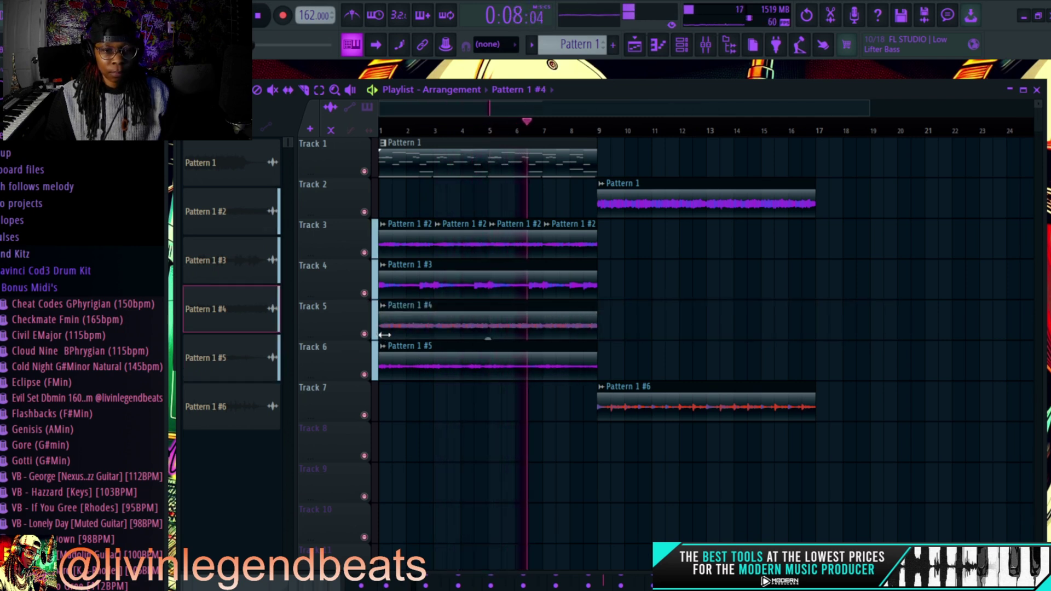
drag(431, 359, 643, 365)
key(space)
drag(509, 328, 795, 328)
drag(727, 363, 368, 363)
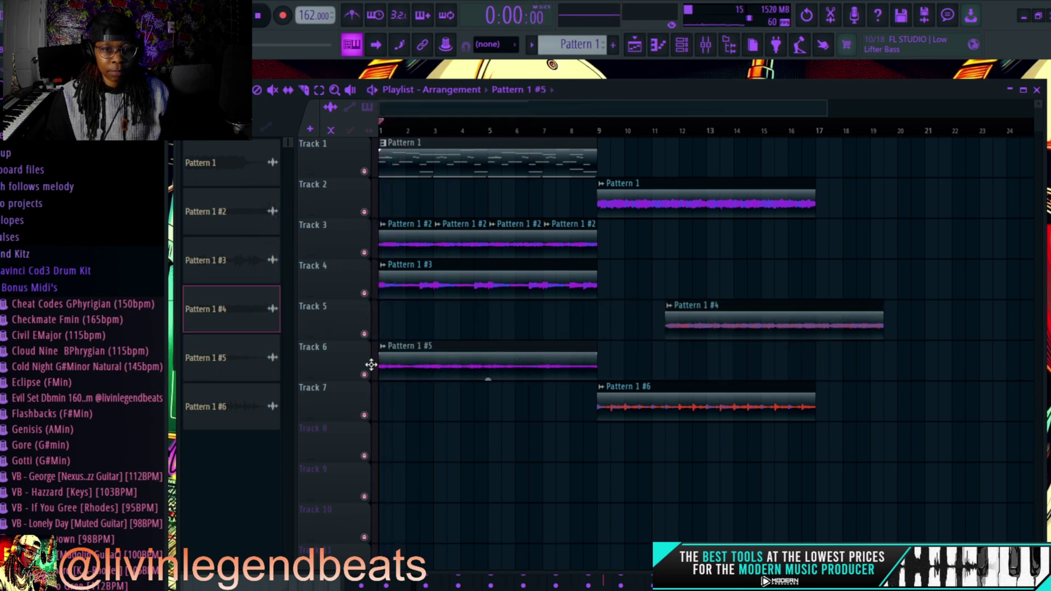
key(ctrl+z)
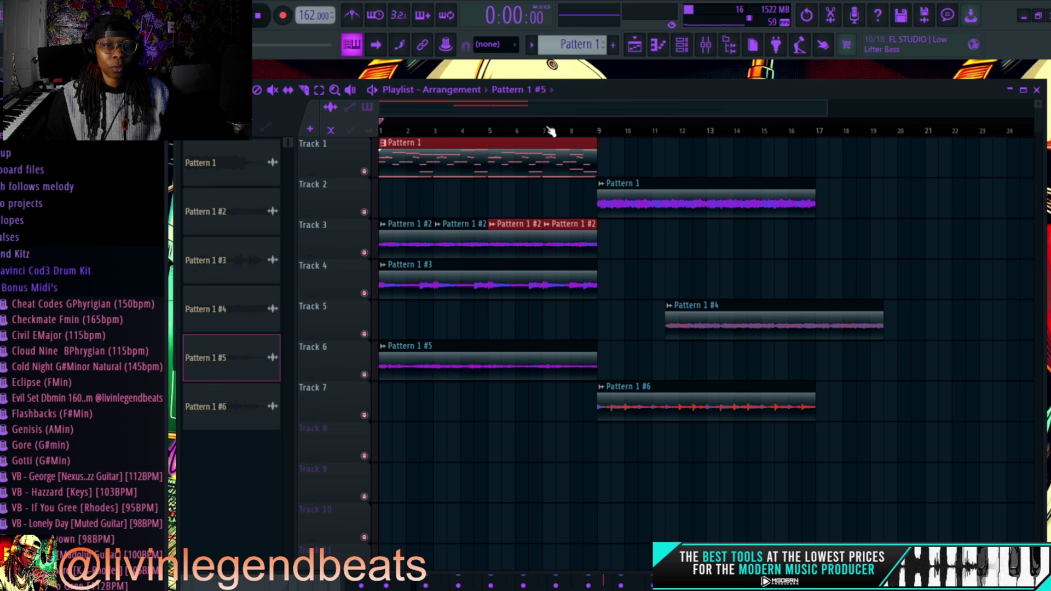
Place Pattern 1 #4 at bar 9 and Pattern 1 #6 at bar 3, and play the arrangement
key(space)
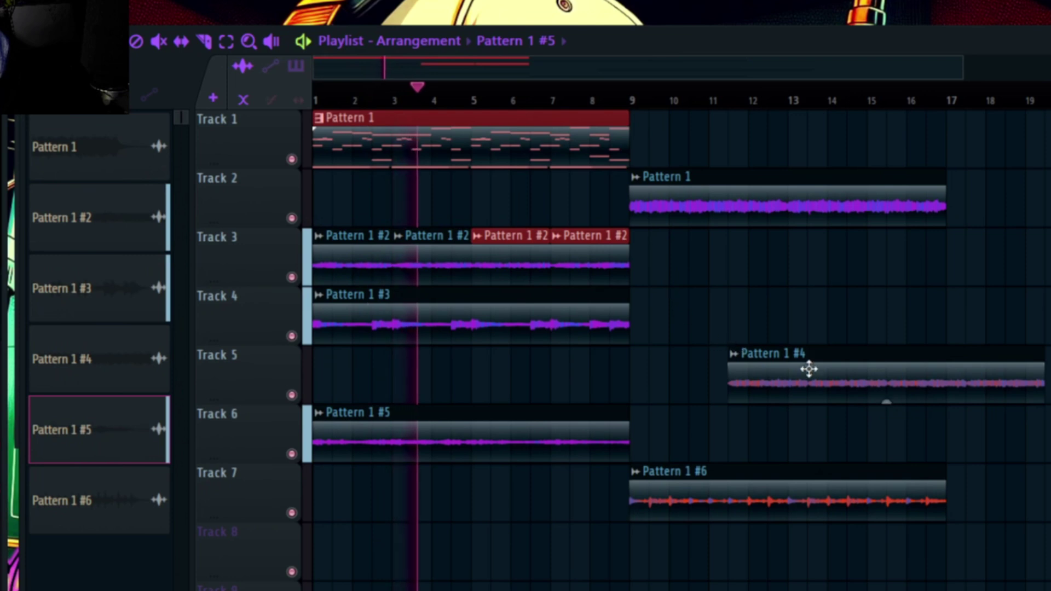
drag(823, 365, 826, 364)
drag(826, 364, 728, 365)
drag(712, 508, 474, 510)
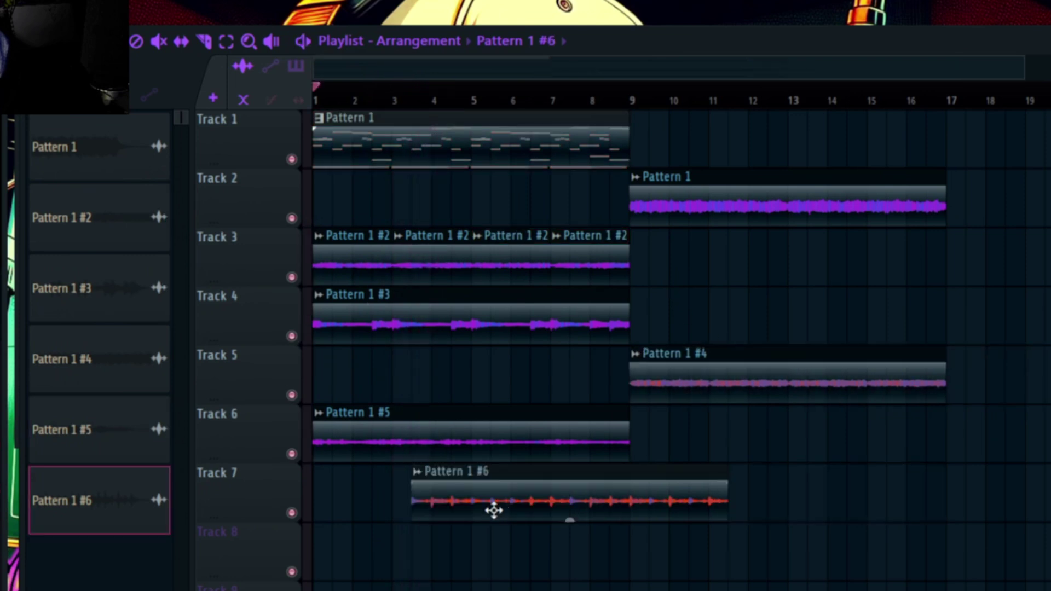
key(space)
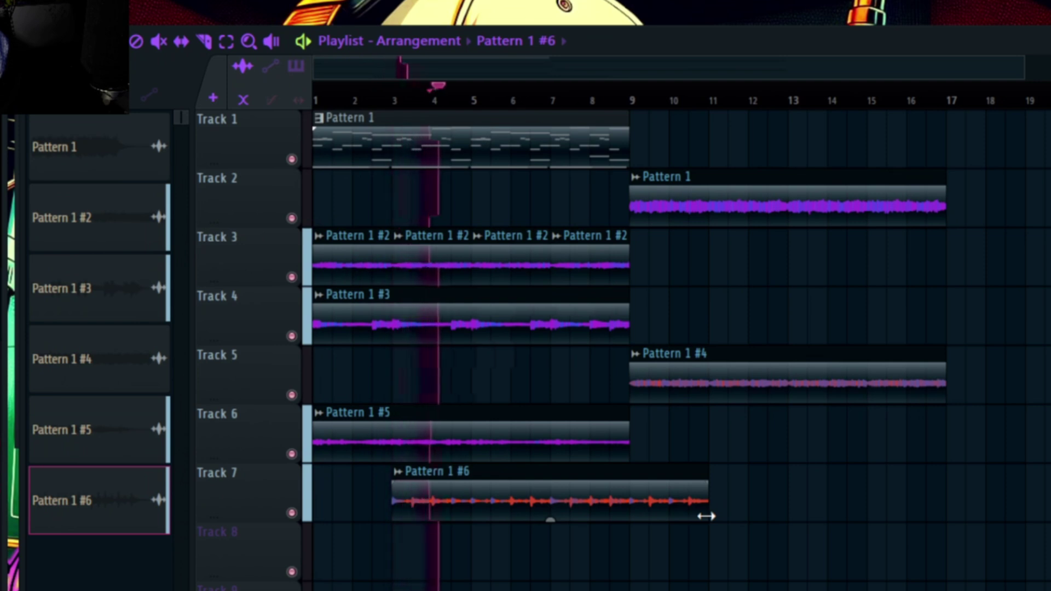
Move the full-length Pattern 1 #6 clip on Track 7 about three bars earlier to bar 9 and check it in playback
key(space)
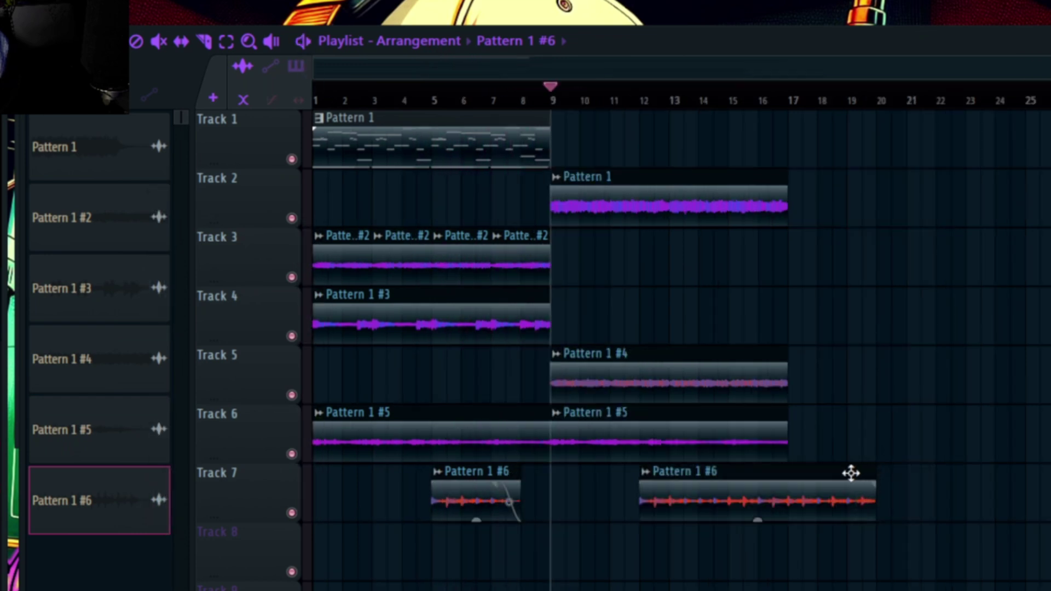
drag(851, 473, 765, 476)
key(space)
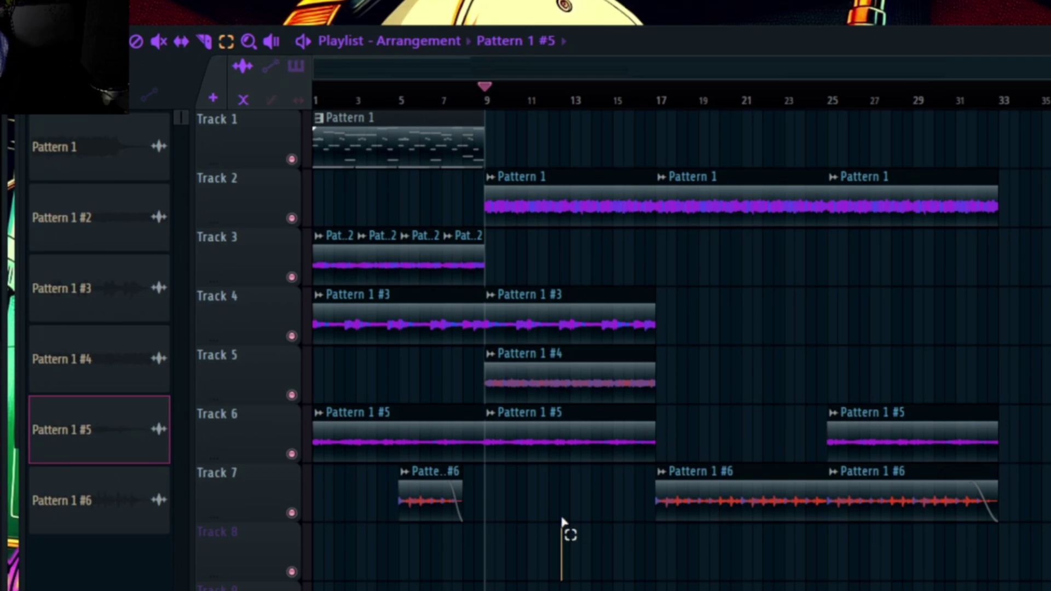
Copy the bar 9 to 17 clips on Tracks 2, 4, 5 and 6 to bar 33 and duplicate them again at bar 41
drag(562, 519, 519, 76)
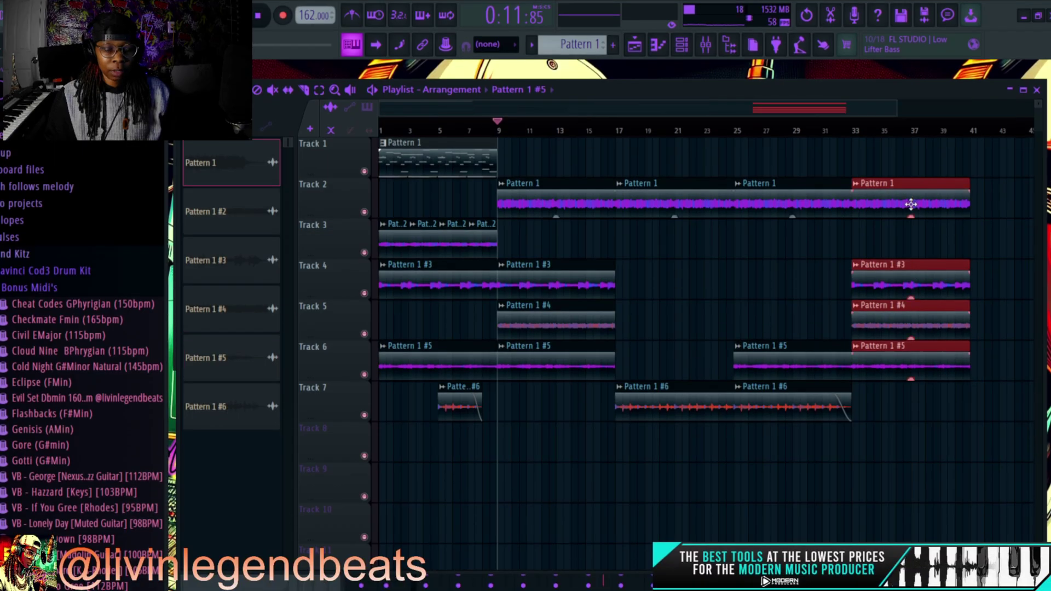
key(ctrl+b)
scroll(821, 134, down, 2)
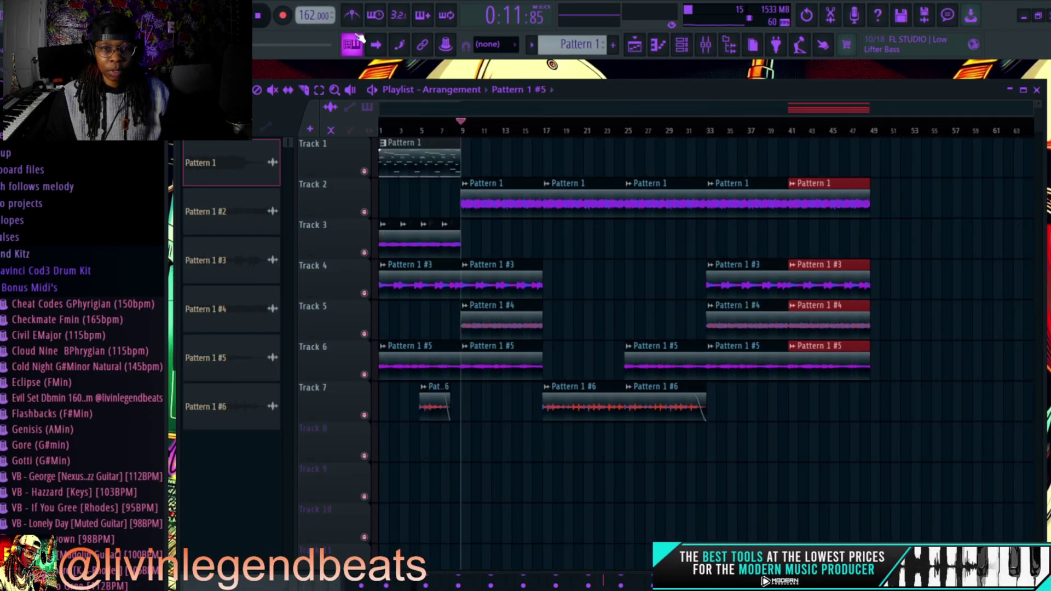
Duplicate all the clips between bars 17 and 49 so the copies start at bar 49
drag(988, 463, 552, 136)
key(ctrl+b)
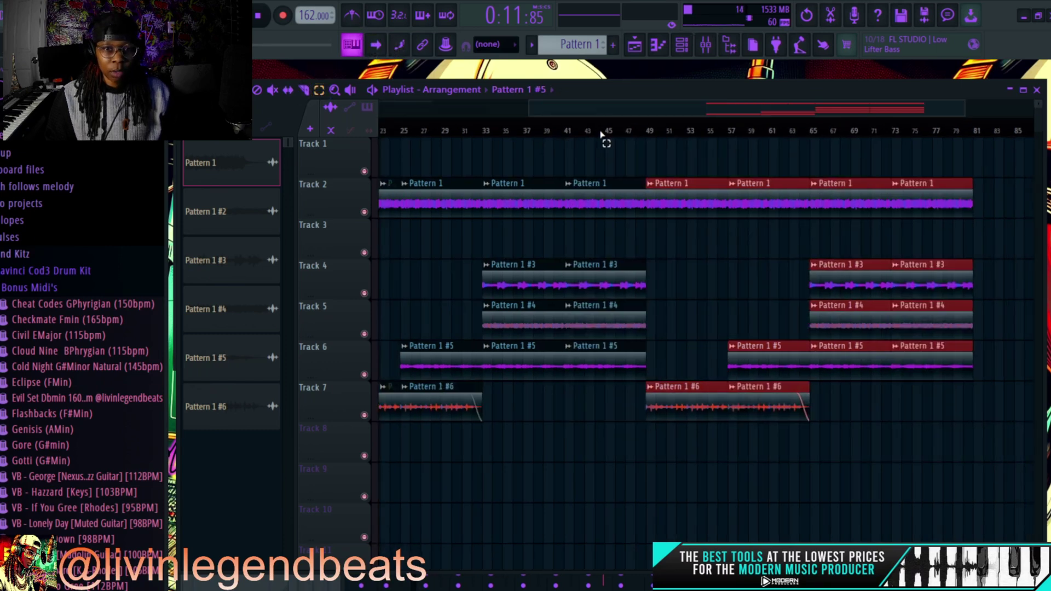
scroll(601, 134, down, 2)
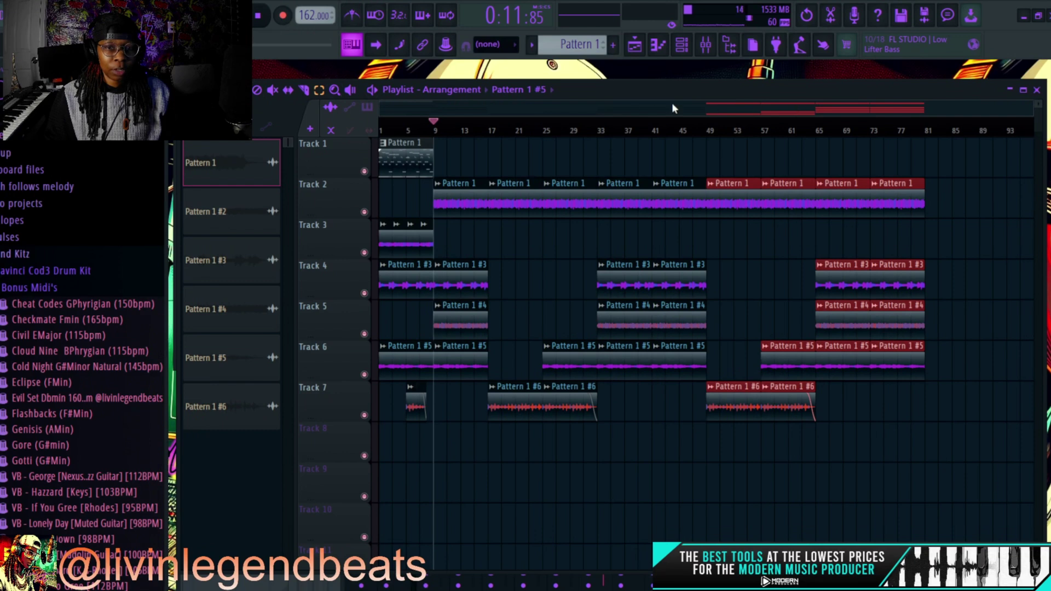
Add the RC_[ Reverse Cy ] riser from the drum kit to Track 8 so that its swell peaks at bar 9
scroll(72, 266, up, 8)
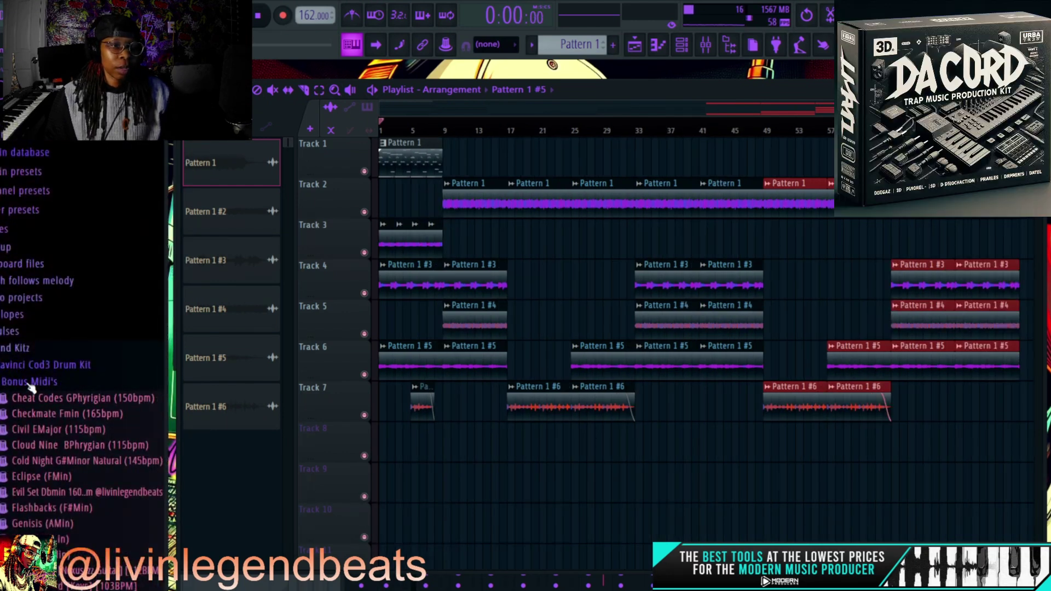
scroll(38, 398, down, 4)
scroll(41, 274, down, 10)
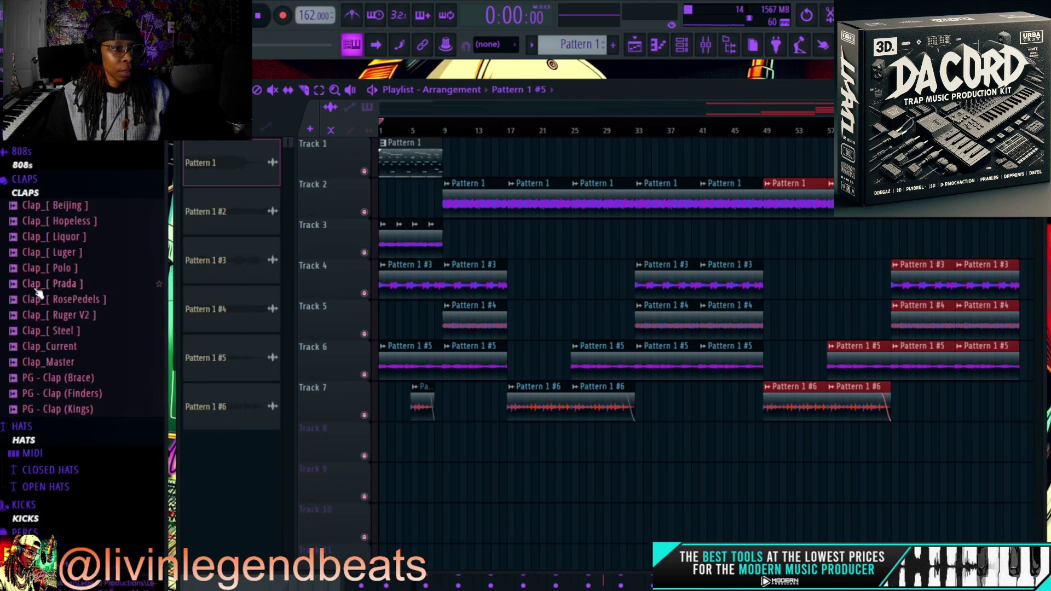
click(52, 292)
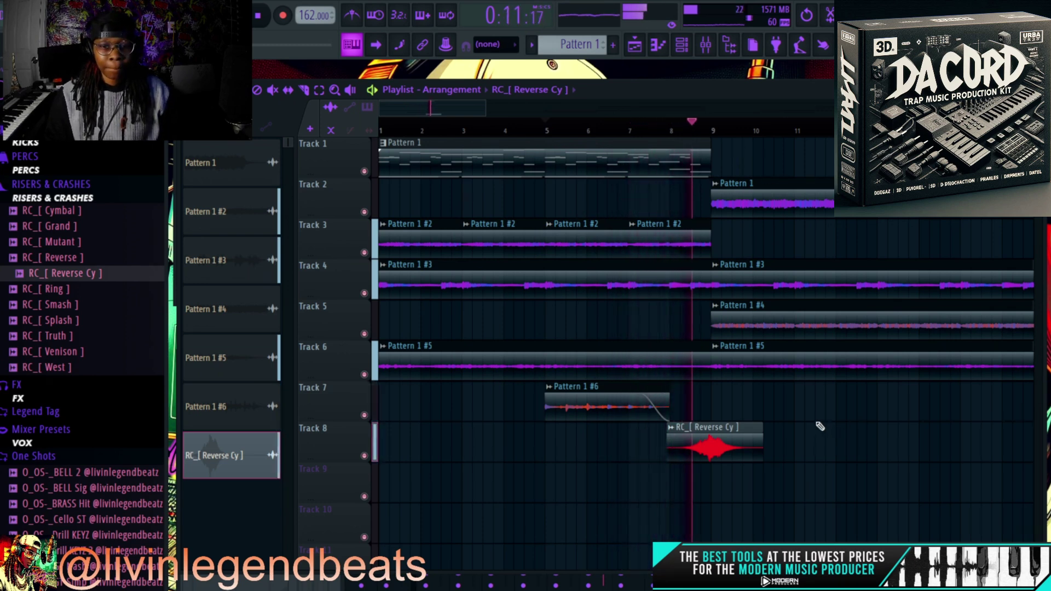
Place the FX_[ Stormy ] sample on Track 9 at bar 1 and FX_[ Shot ] on Track 8 at bar 5
key(space)
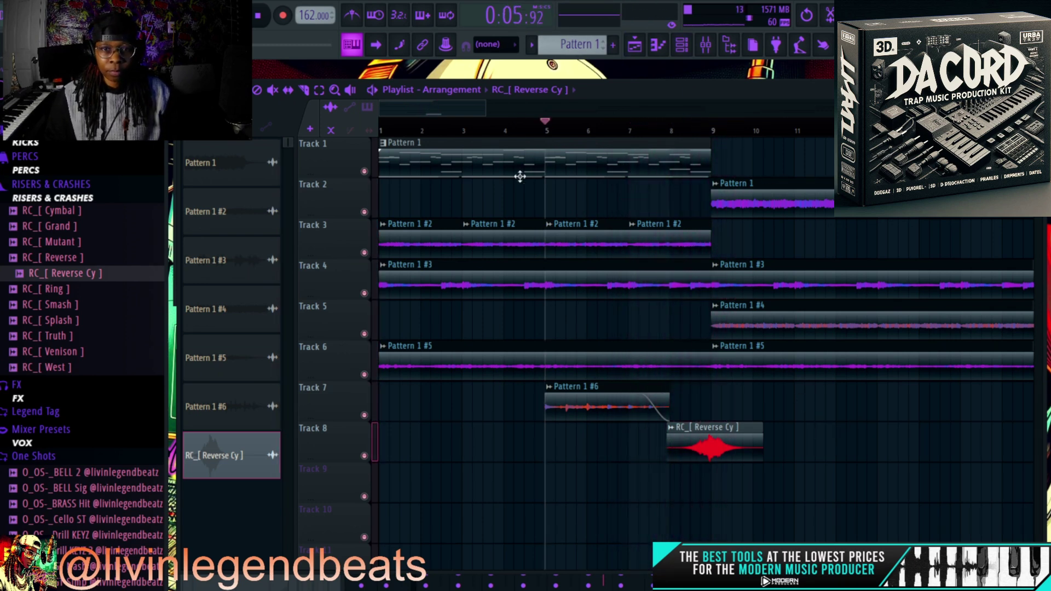
scroll(67, 309, down, 15)
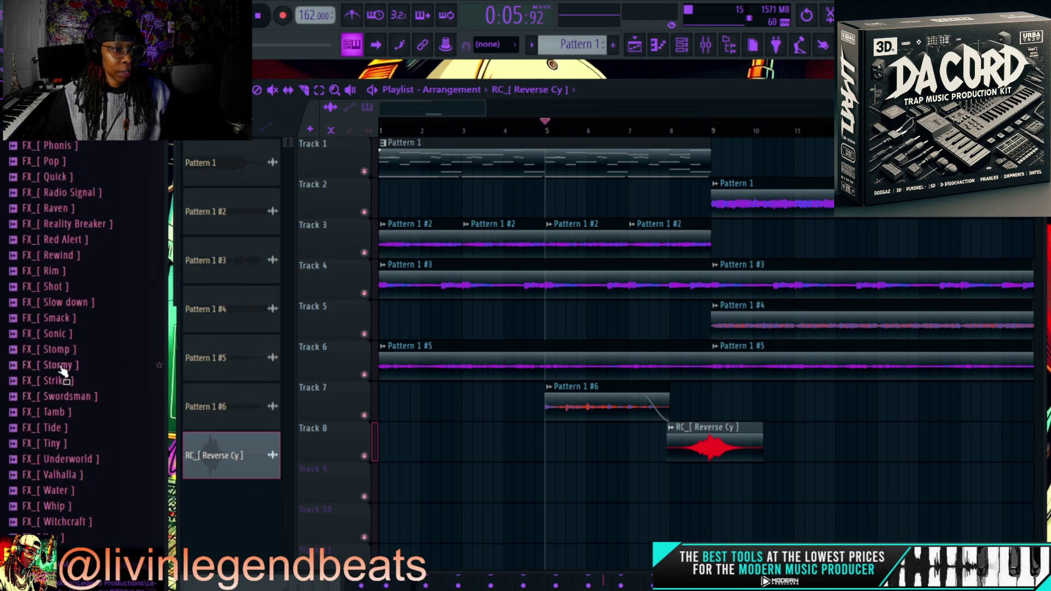
click(69, 366)
Add FX_Riser [ Epidemic ] to Track 8 so that its build-up ends at bar 17, and leave the playlist
scroll(479, 162, down, 3)
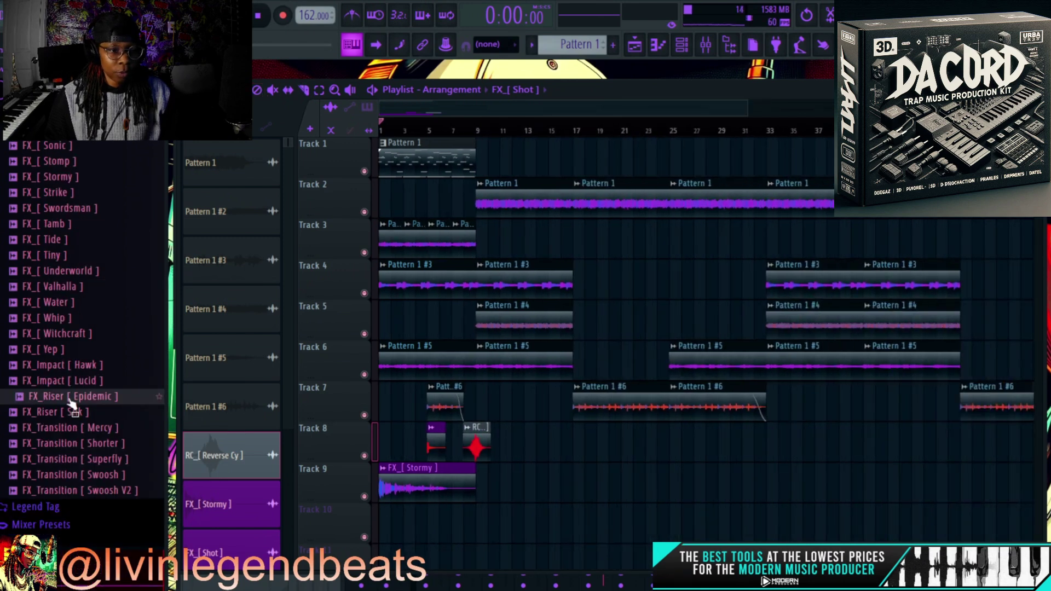
drag(71, 405, 525, 450)
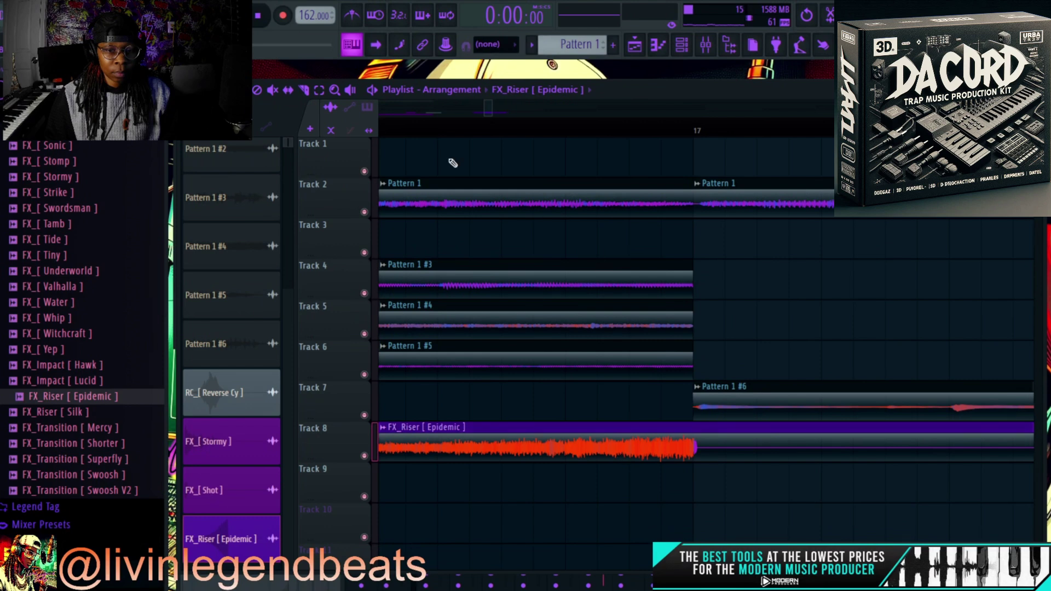
click(634, 45)
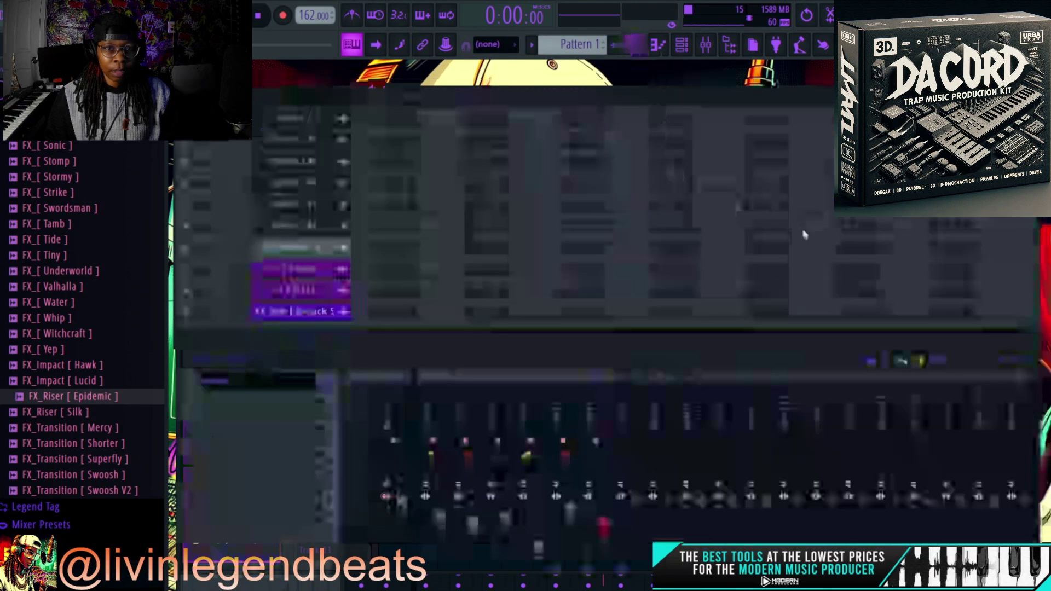
Load Fruity Parametric EQ 2 and Fruity Delay 2 on mixer Insert 9
drag(332, 252, 346, 240)
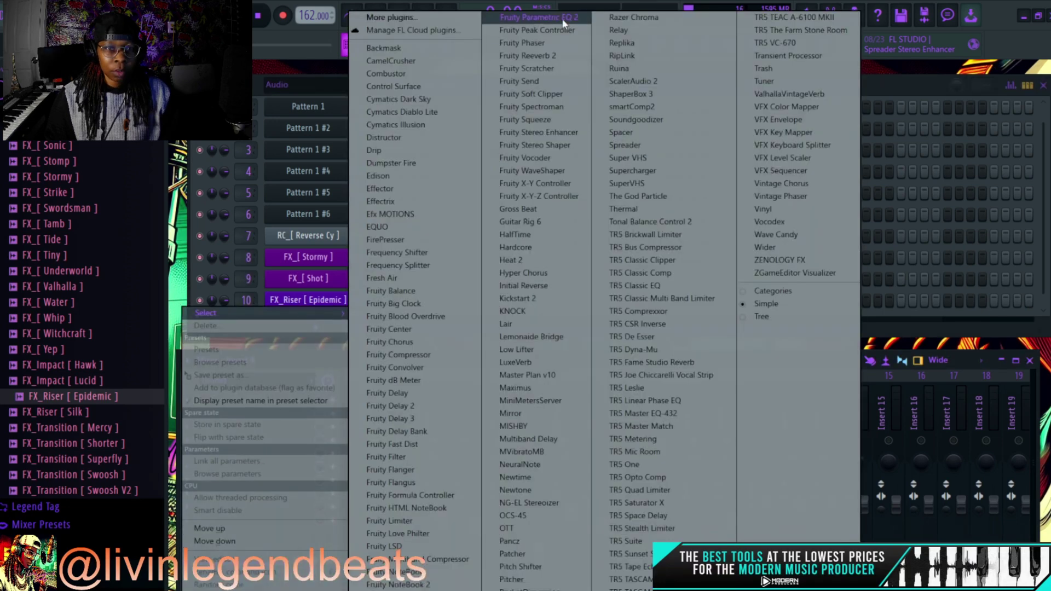
click(561, 23)
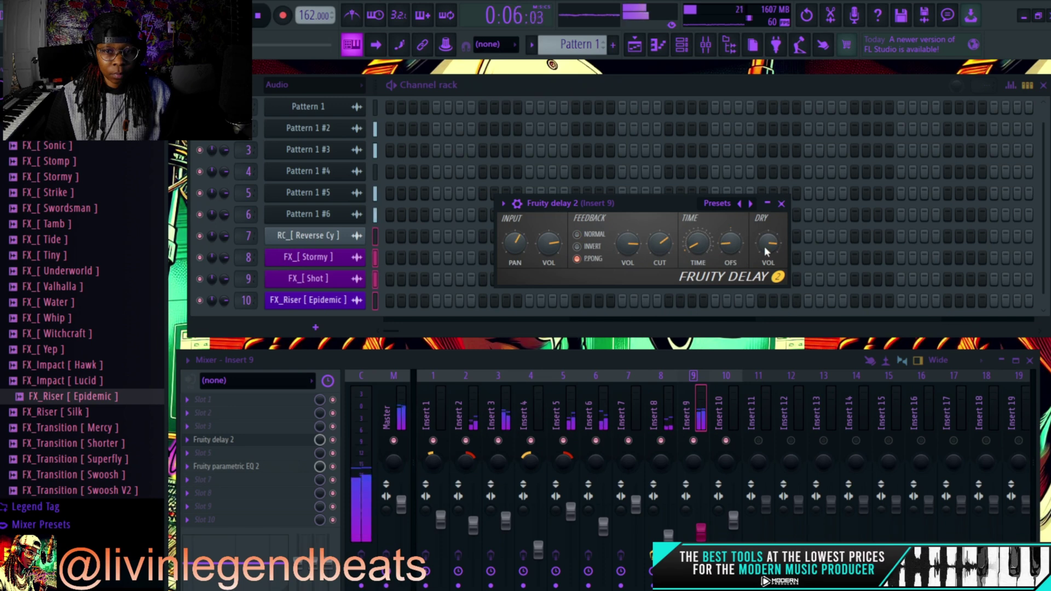
click(781, 205)
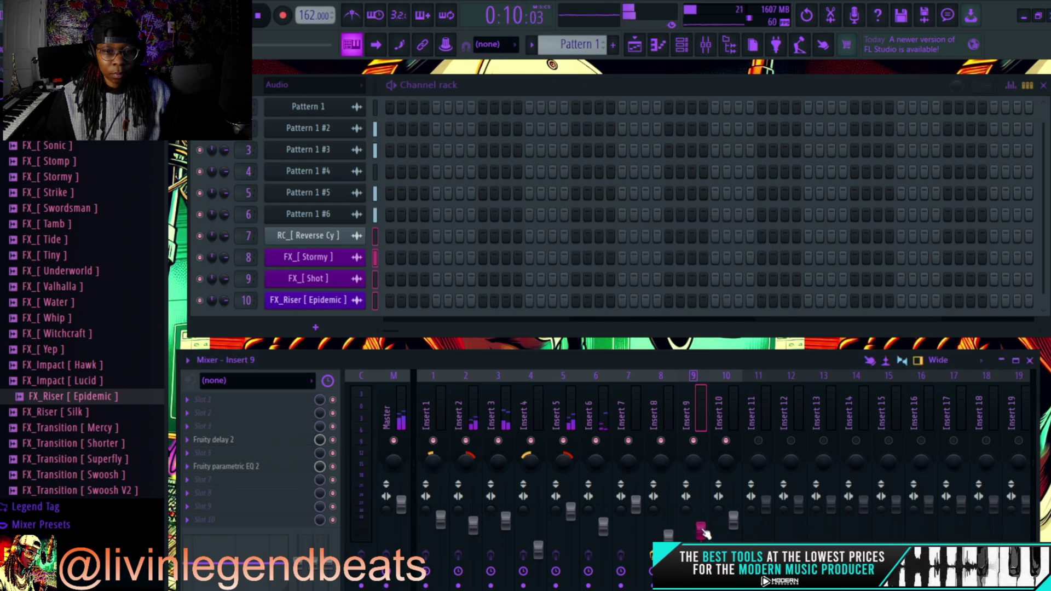
Add Fruity Delay Bank to Insert 9 between the delay and the EQ, and reposition the channel rack window
click(689, 199)
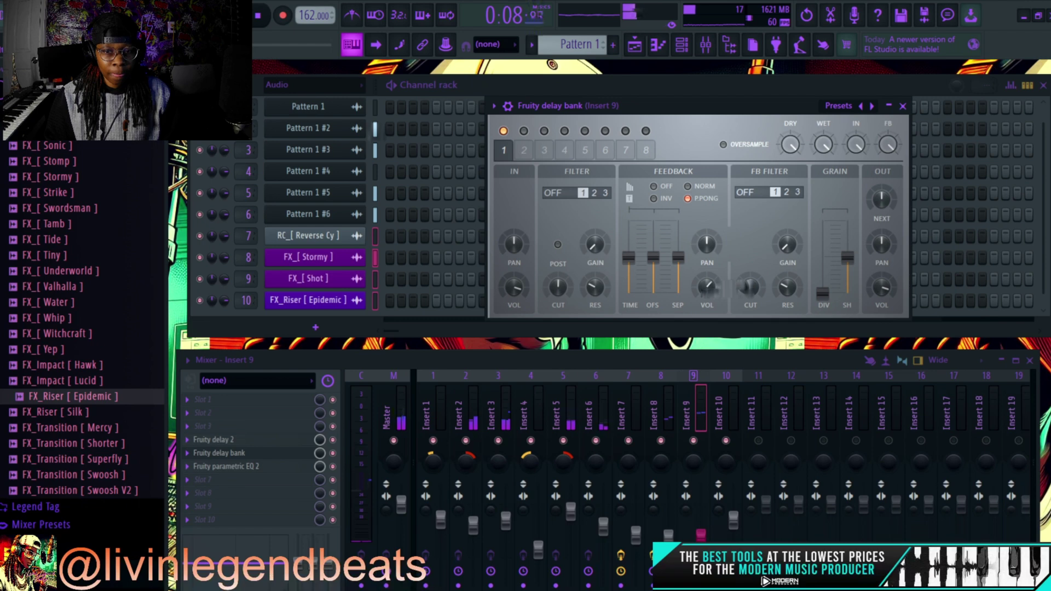
click(903, 106)
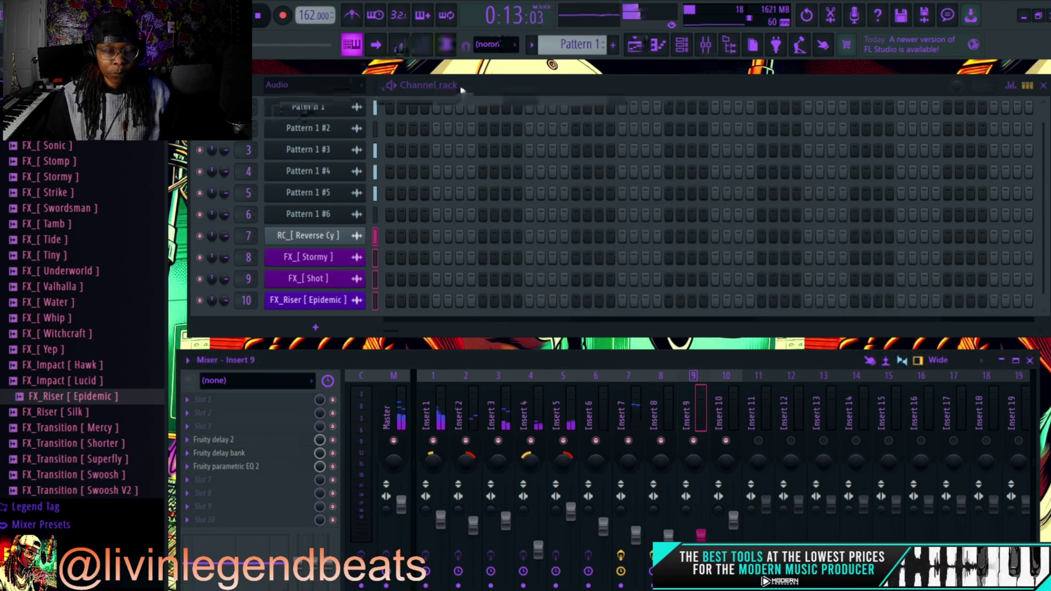
mouse_move(461, 89)
mouse_down()
mouse_move(455, 105)
mouse_move(494, 107)
mouse_move(450, 101)
mouse_up()
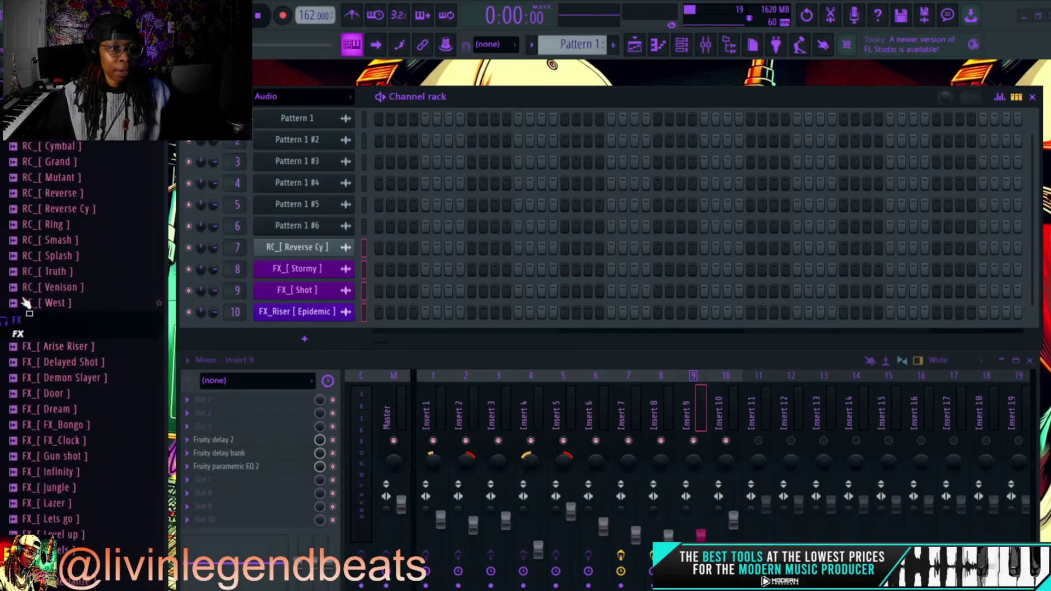
Load Hi Hat_[ Rex ] from the kit's closed hats and fill eight bars of Pattern 2 with eighth notes on C5
scroll(46, 323, up, 10)
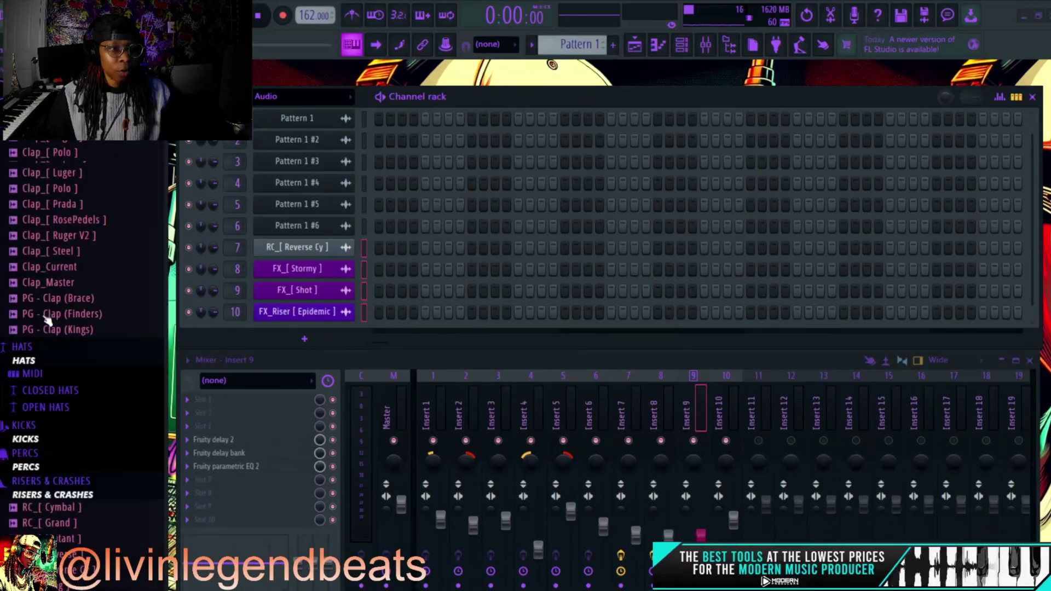
scroll(52, 336, down, 10)
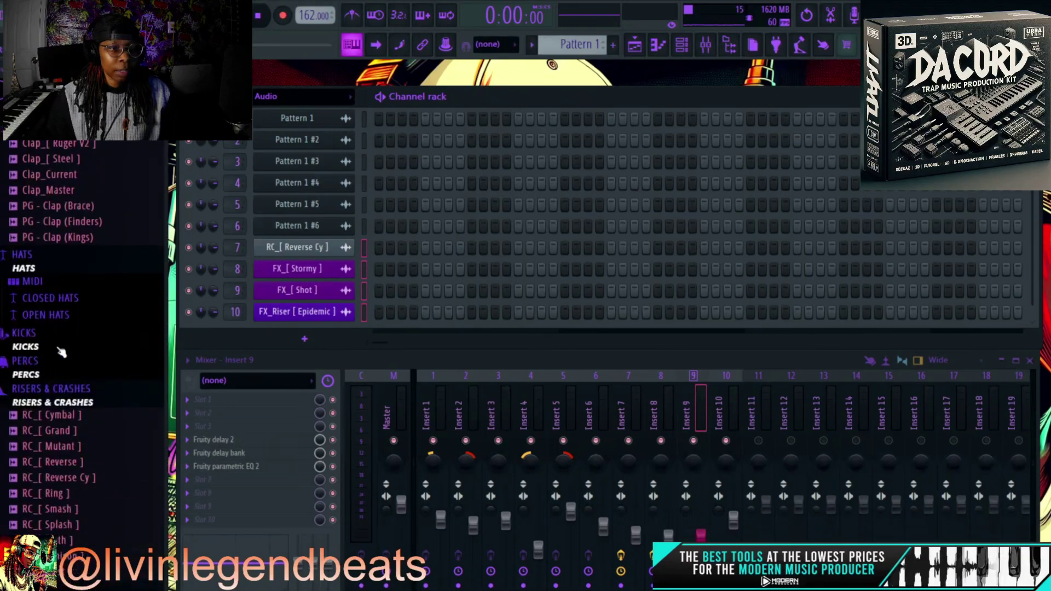
click(55, 302)
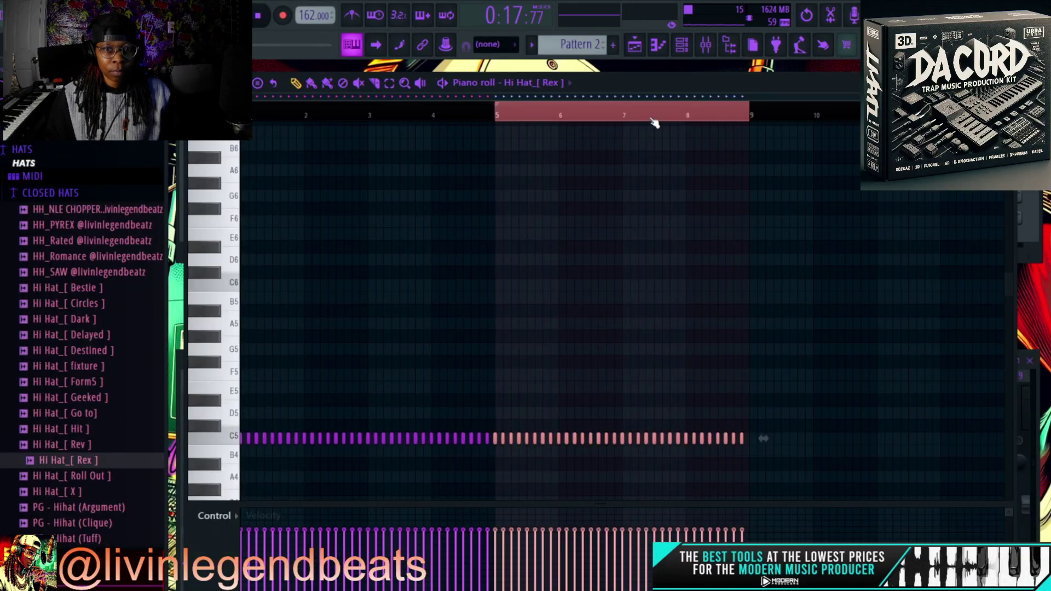
click(1007, 83)
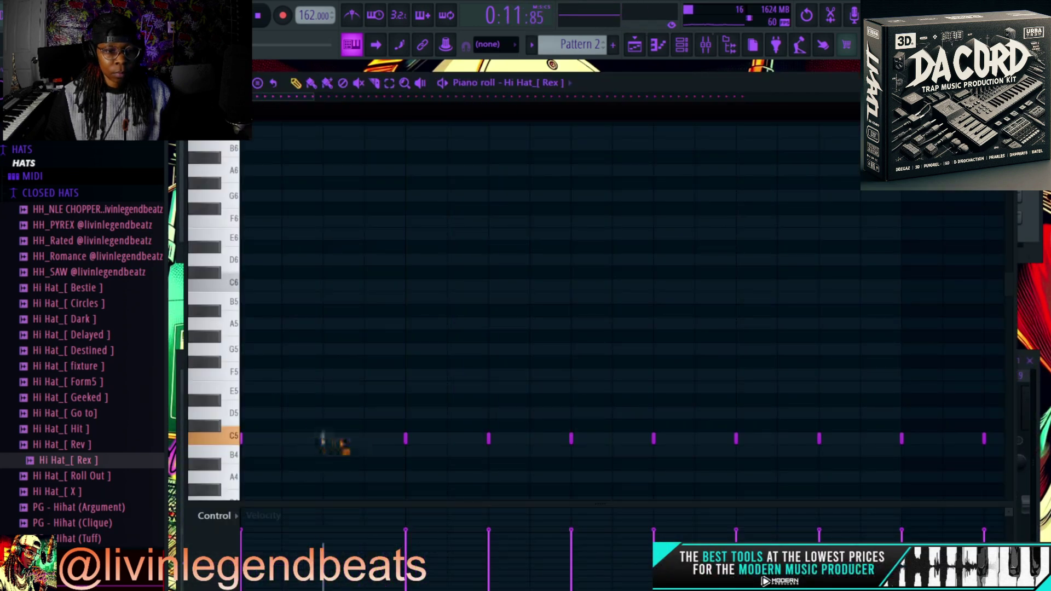
Replace the second hi-hat hit of bar 1 with a short C5 hit on the fourth sixteenth and delete all hits after it
click(373, 446)
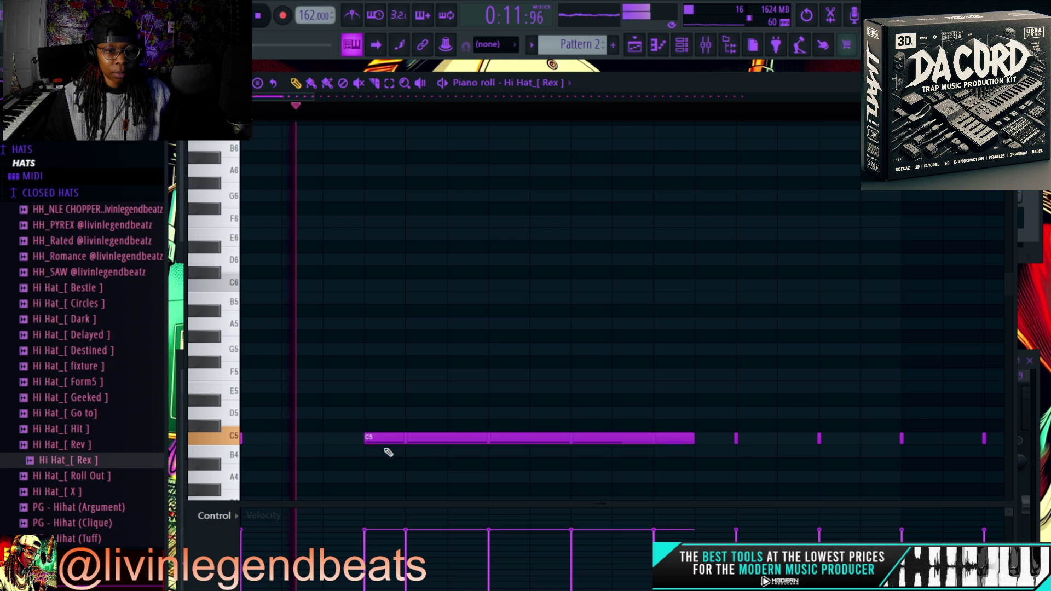
right_click(405, 442)
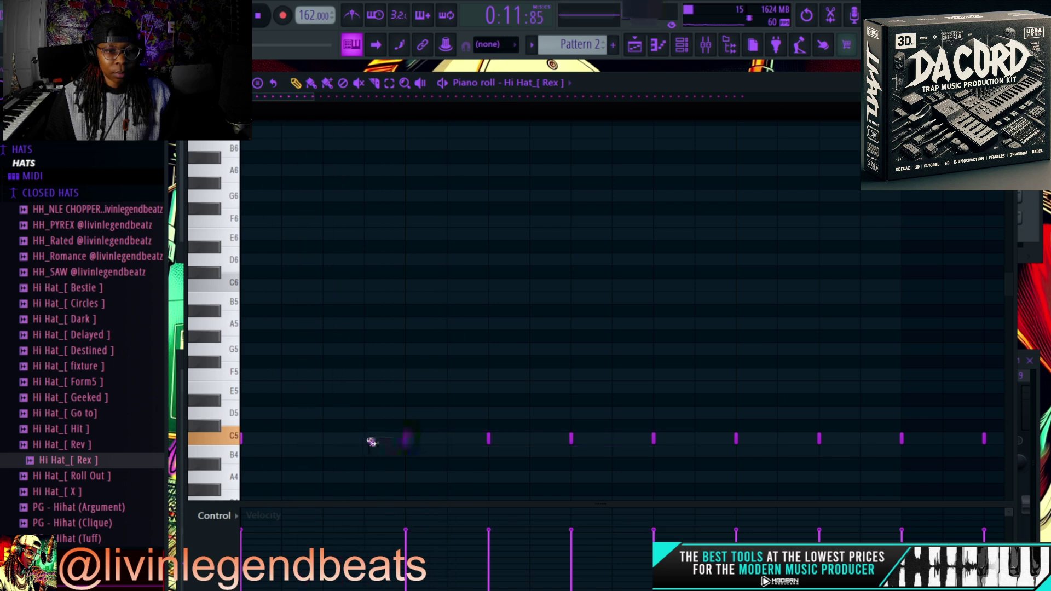
scroll(447, 109, down, 5)
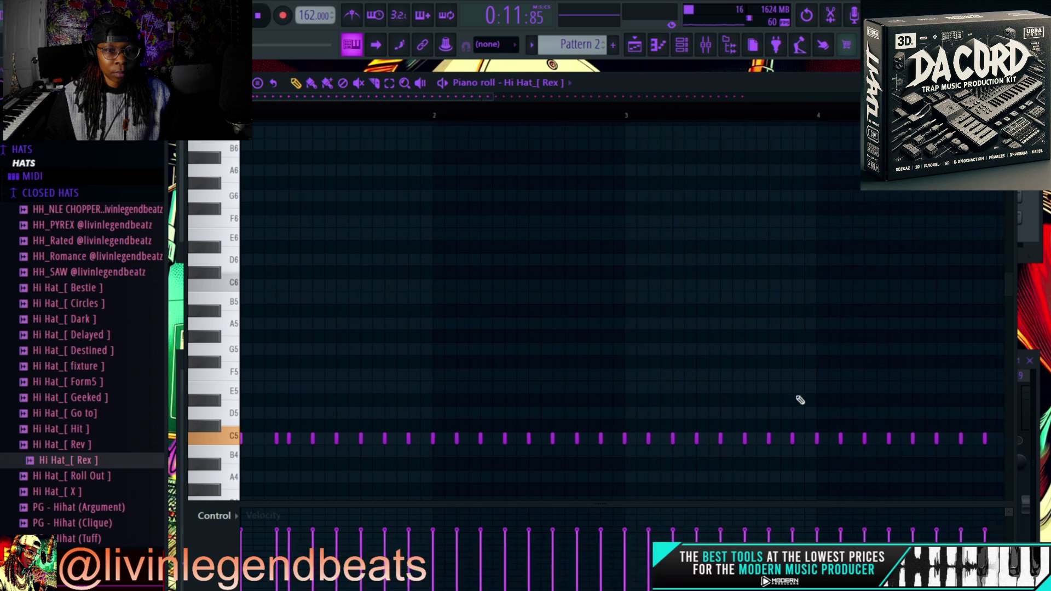
scroll(521, 119, down, 6)
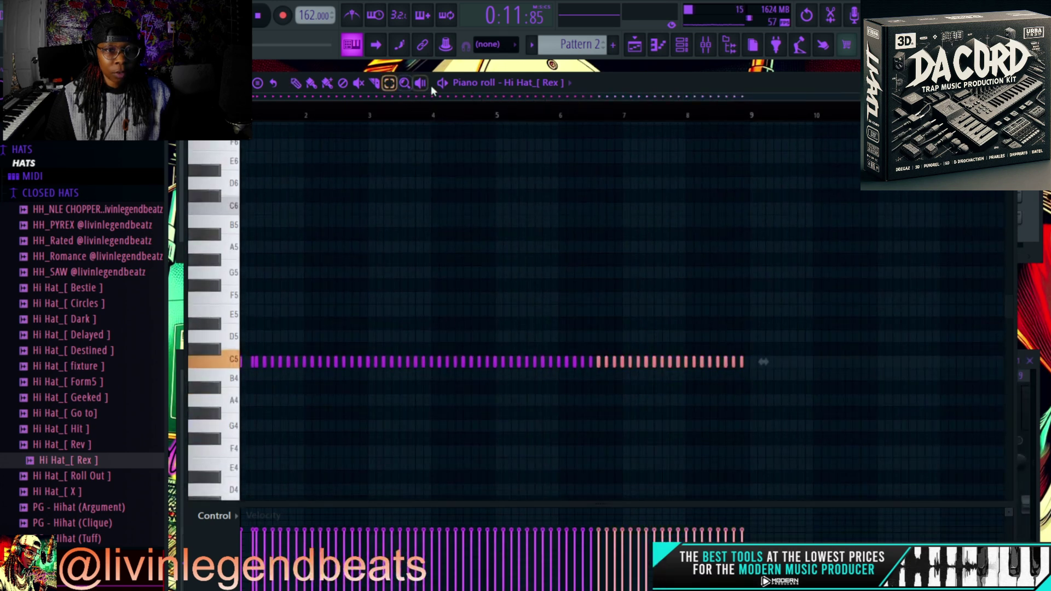
drag(802, 368, 258, 328)
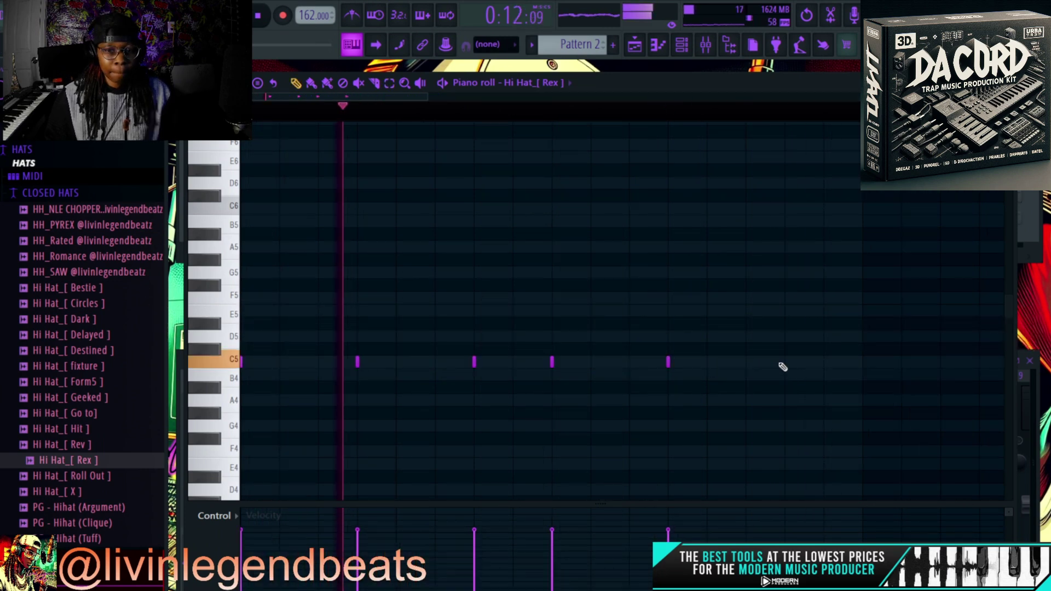
Build a syncopated four-bar hi-hat pattern on C5 with lower hits between F#4 and A#4, and duplicate it at bar 5
click(747, 362)
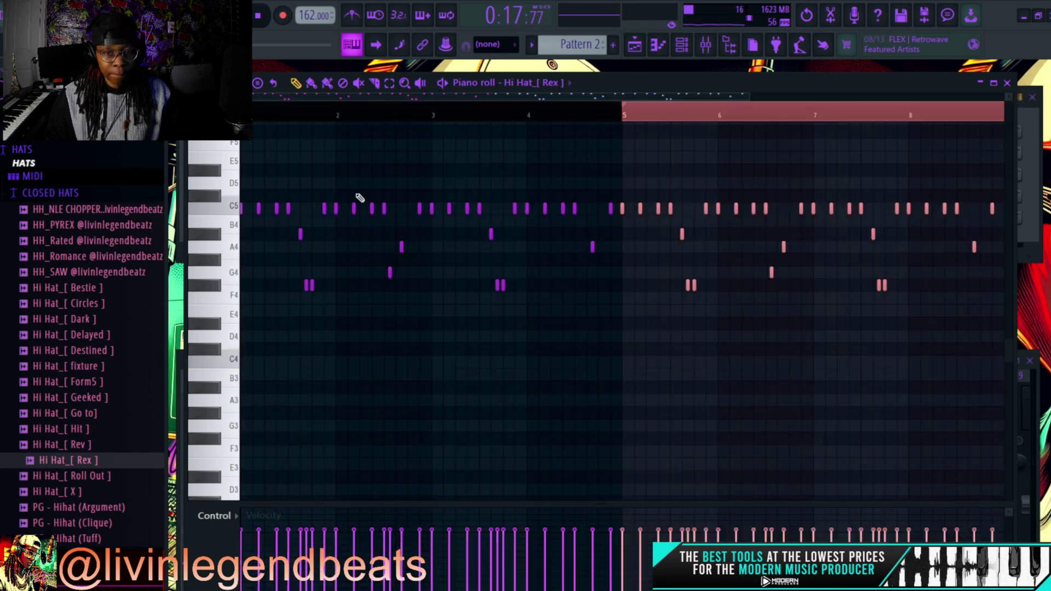
click(627, 118)
click(260, 16)
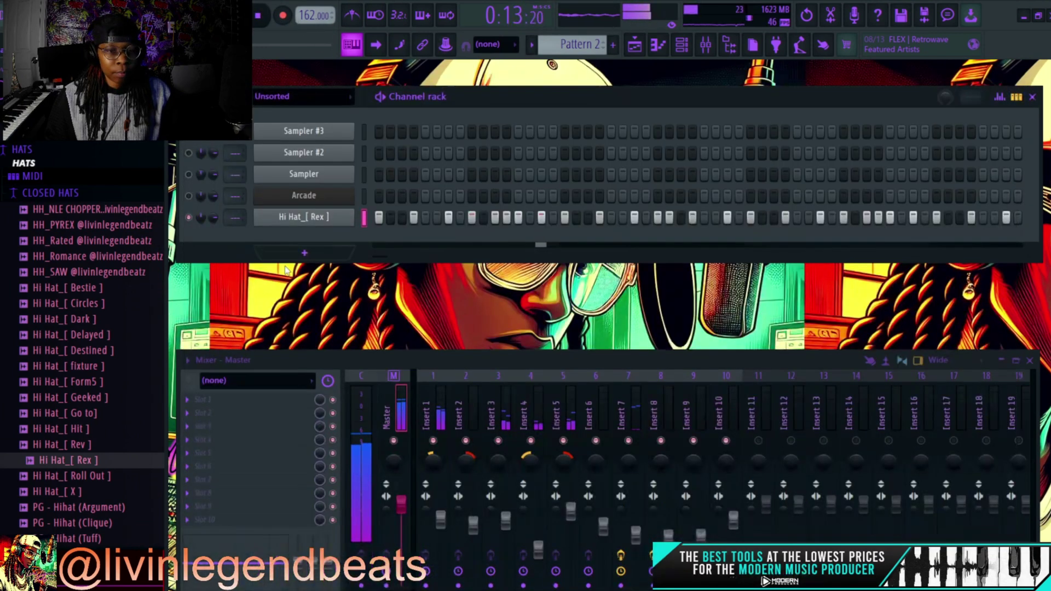
Load Snare_[ Choppa ] from the drum kit in a new channel and place snare hits sixteen steps apart
scroll(70, 261, down, 20)
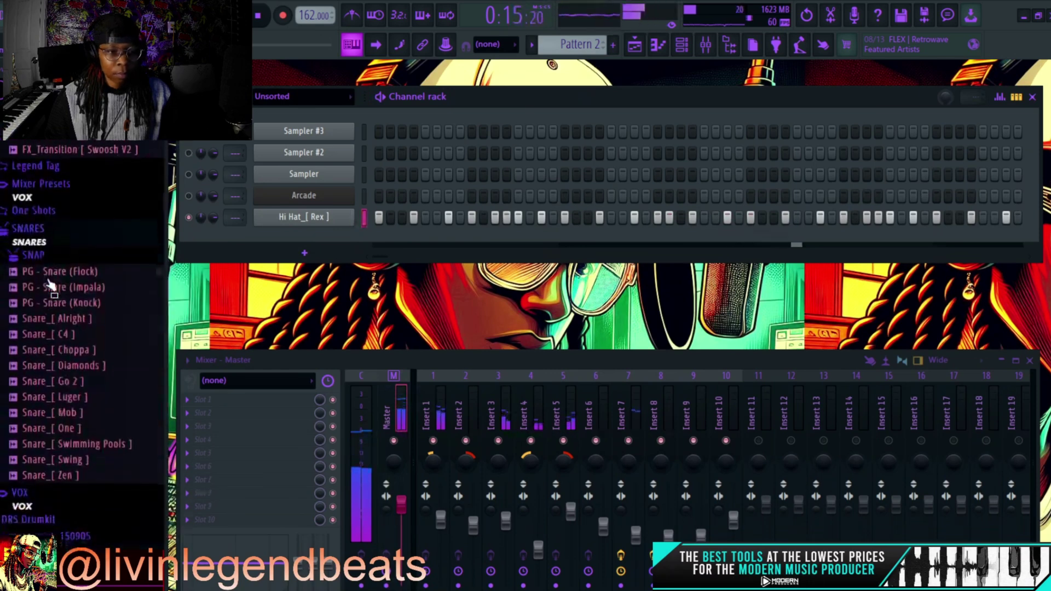
scroll(55, 280, up, 3)
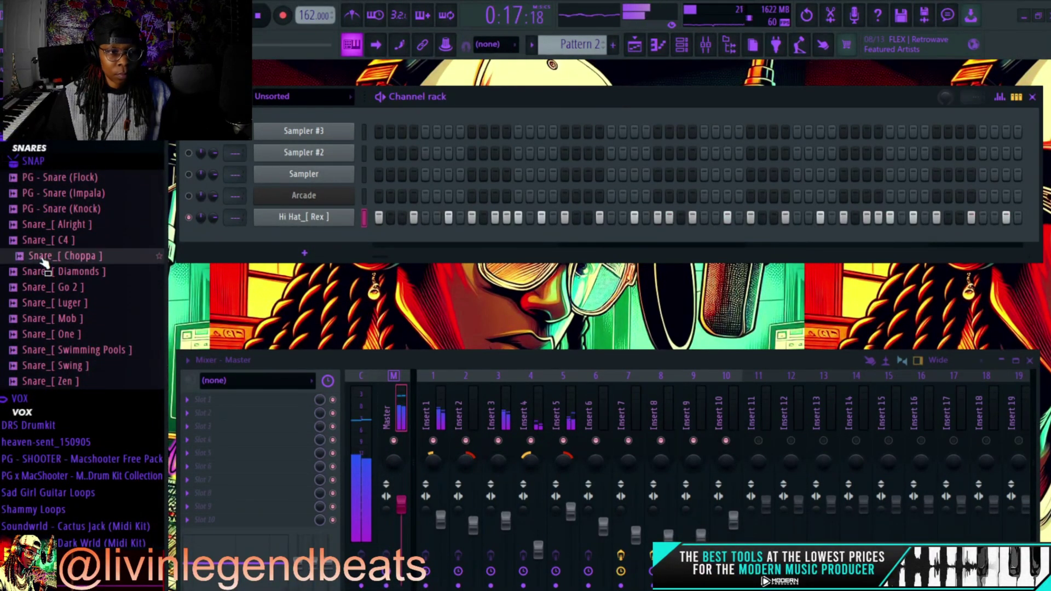
right_click(48, 262)
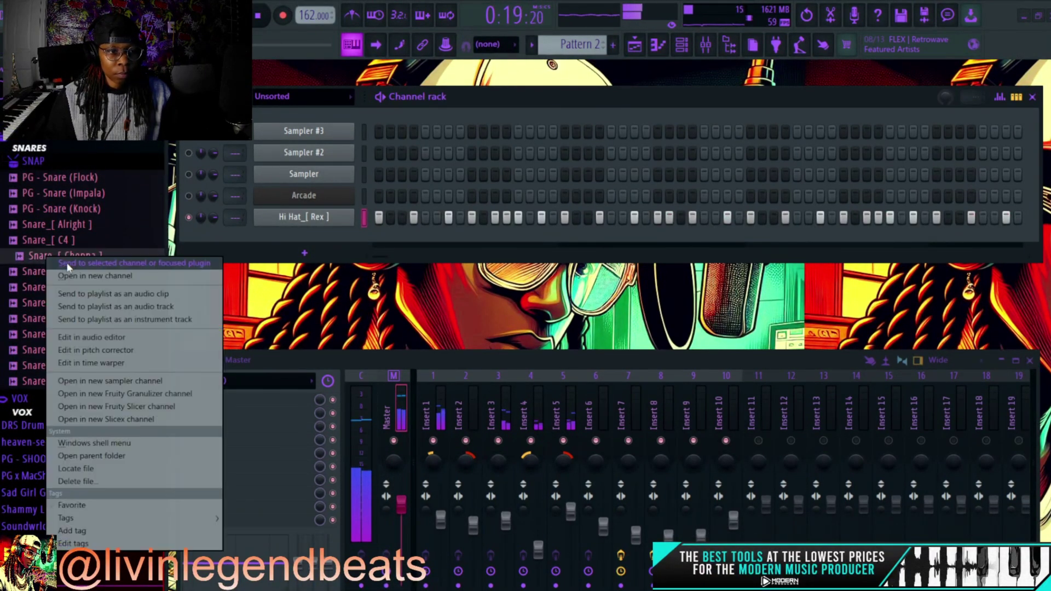
click(71, 269)
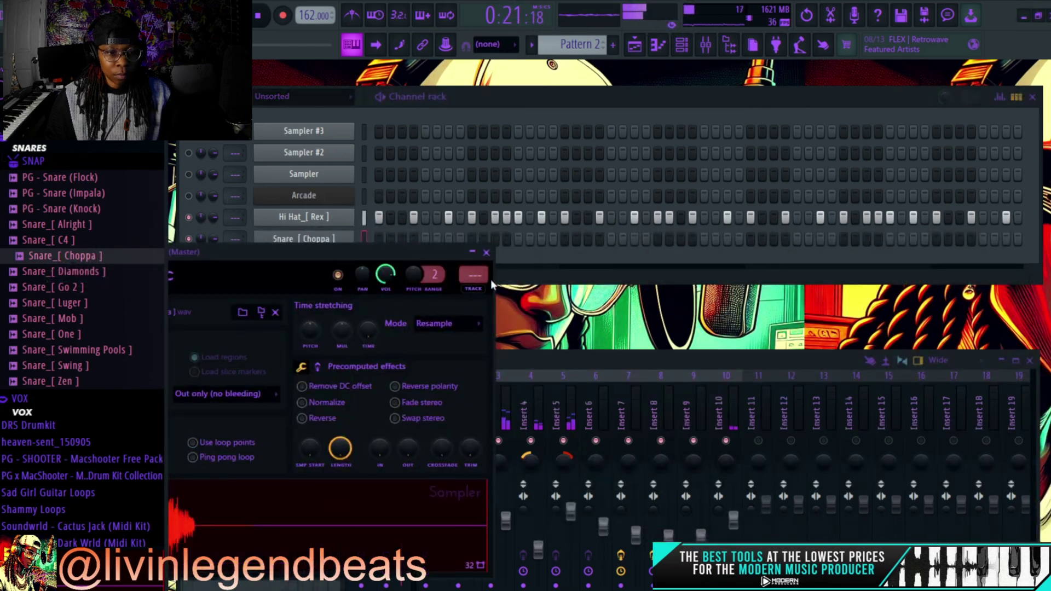
click(486, 253)
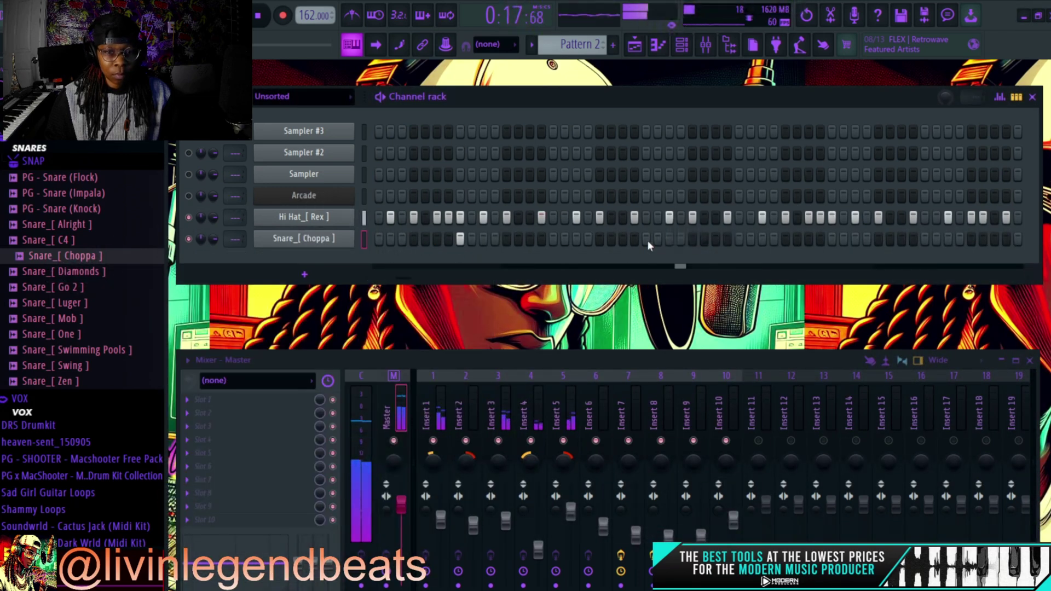
click(646, 239)
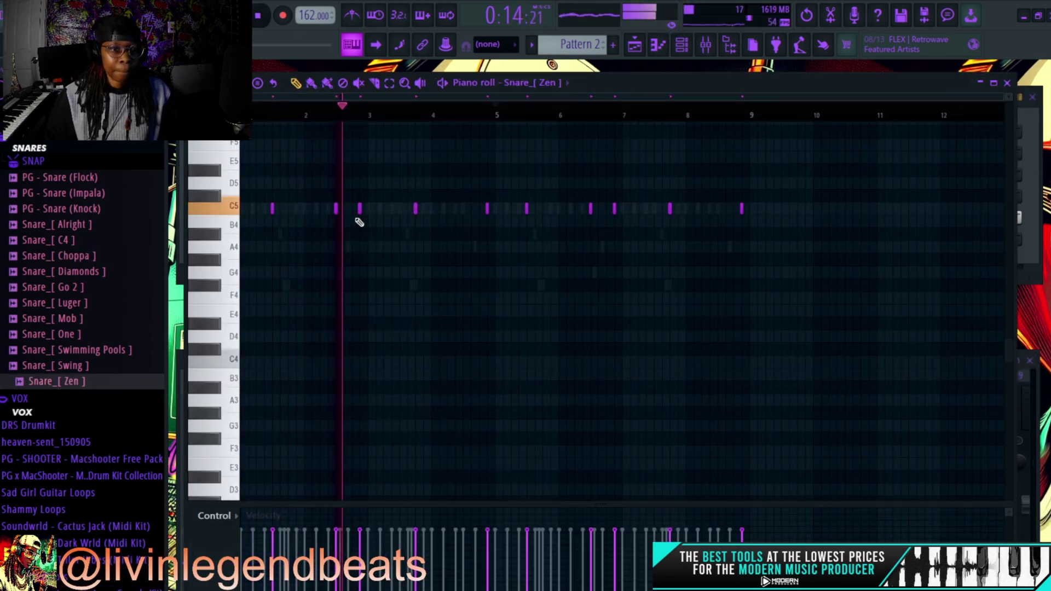
Lower the Snare_[ Zen ] hits in the middle of bars 2 and 6 to A#4 and check them in playback
right_click(336, 209)
drag(336, 209, 336, 234)
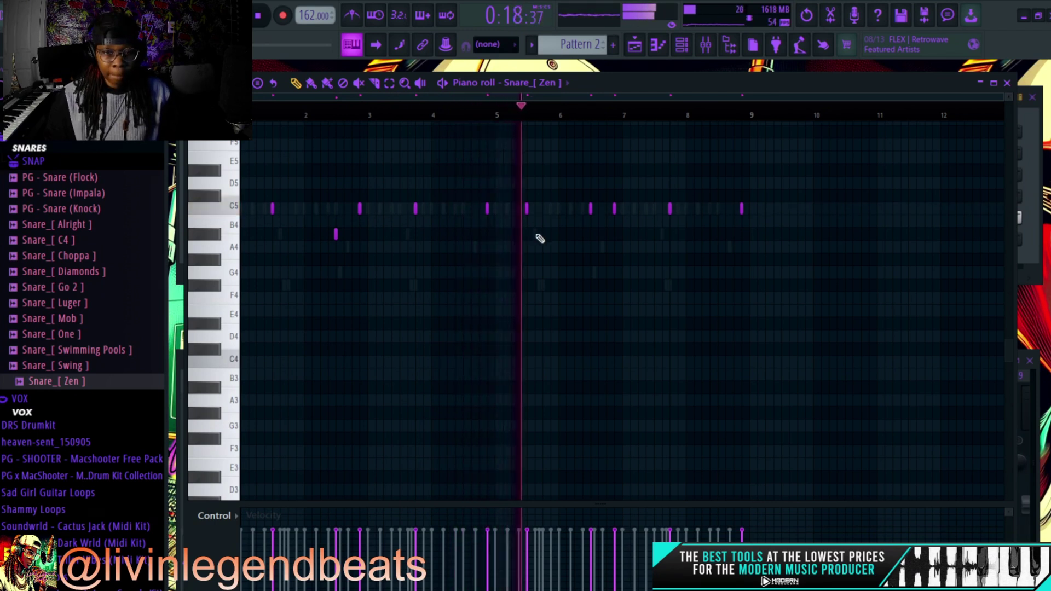
drag(590, 208, 590, 235)
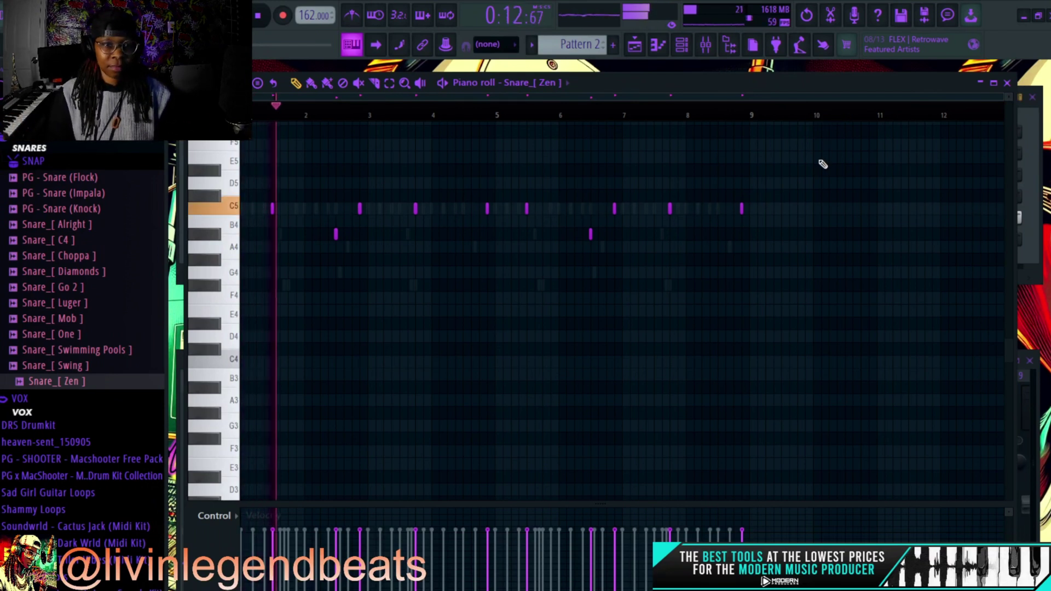
key(space)
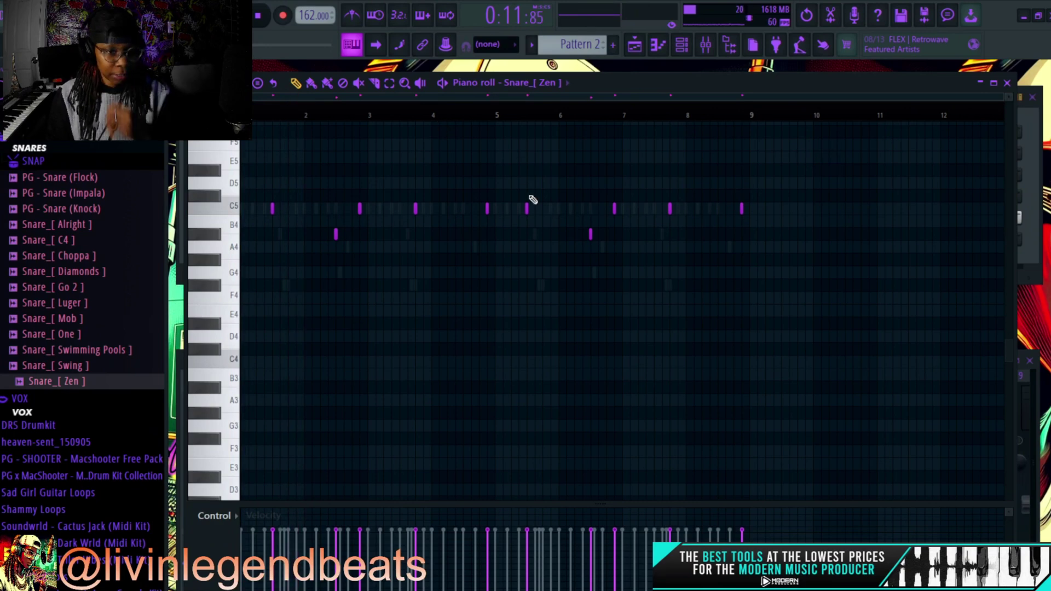
Load Perc_[ Shaker ] from the drum kit and place a short B4 hit midway through bar 2, checking it in playback
click(1008, 83)
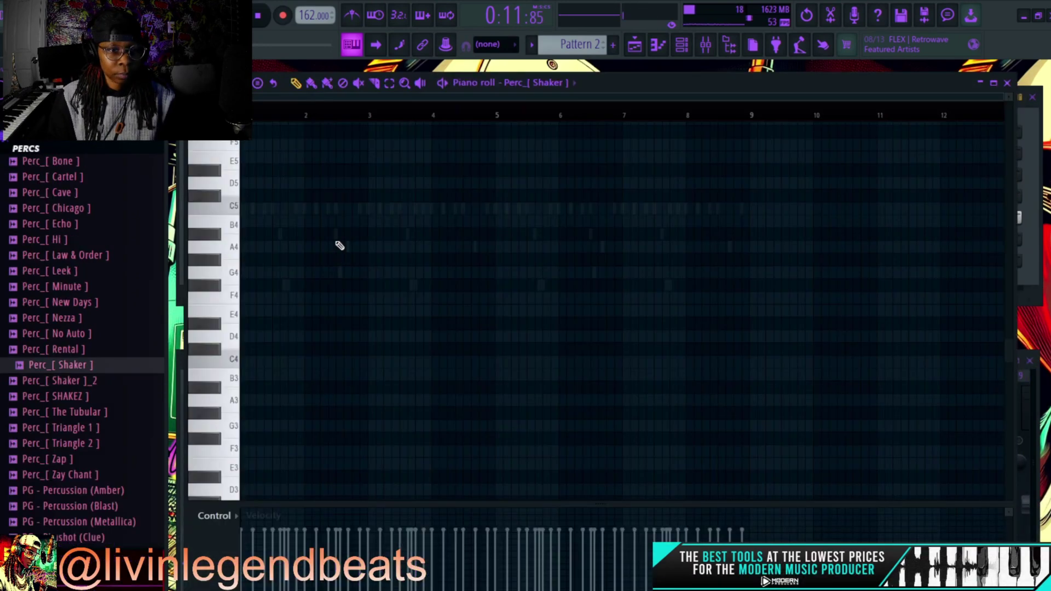
key(space)
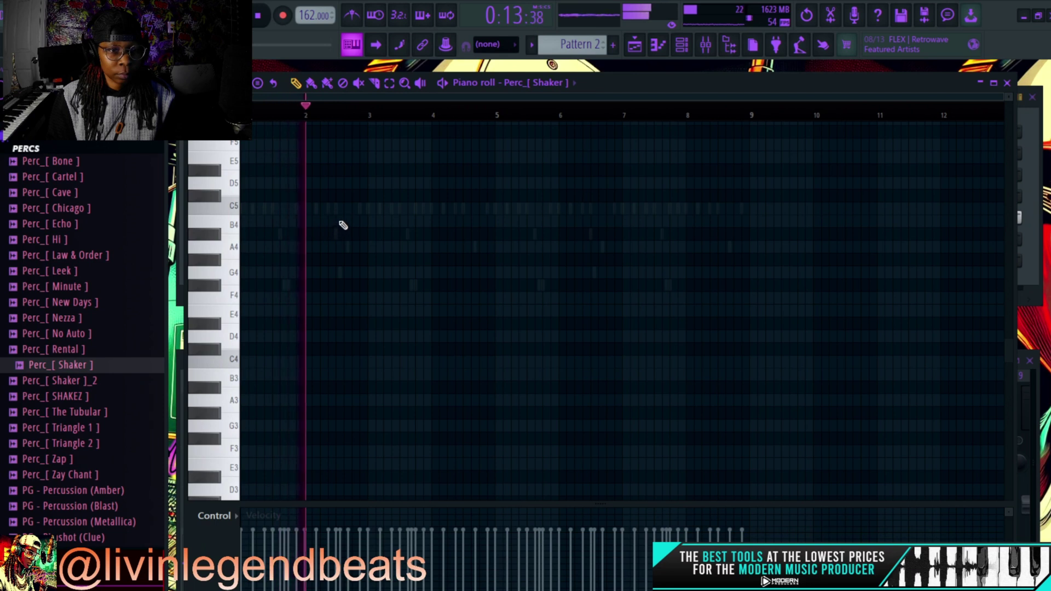
key(space)
click(335, 222)
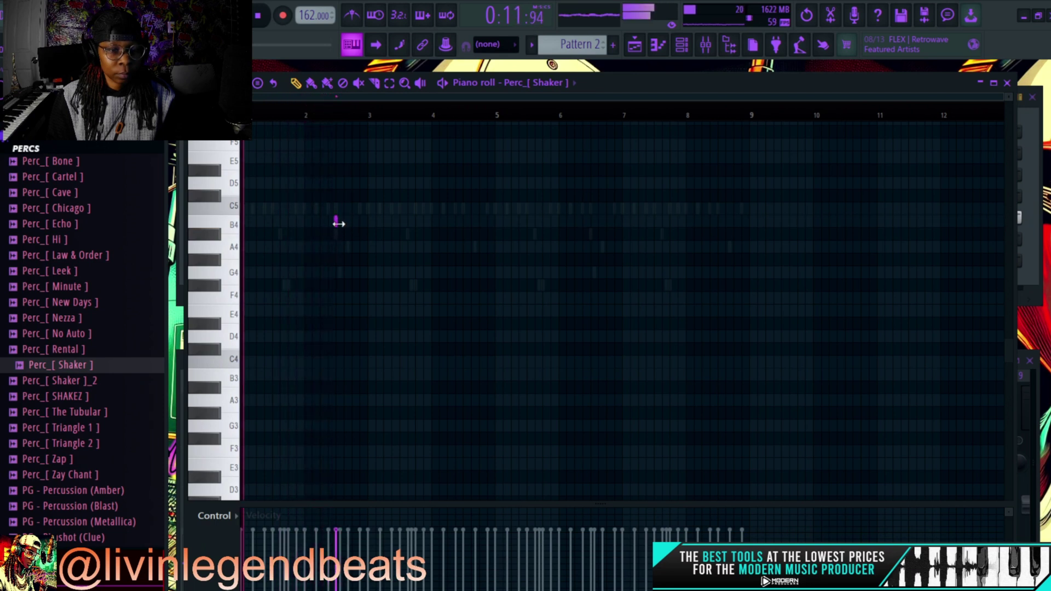
key(space)
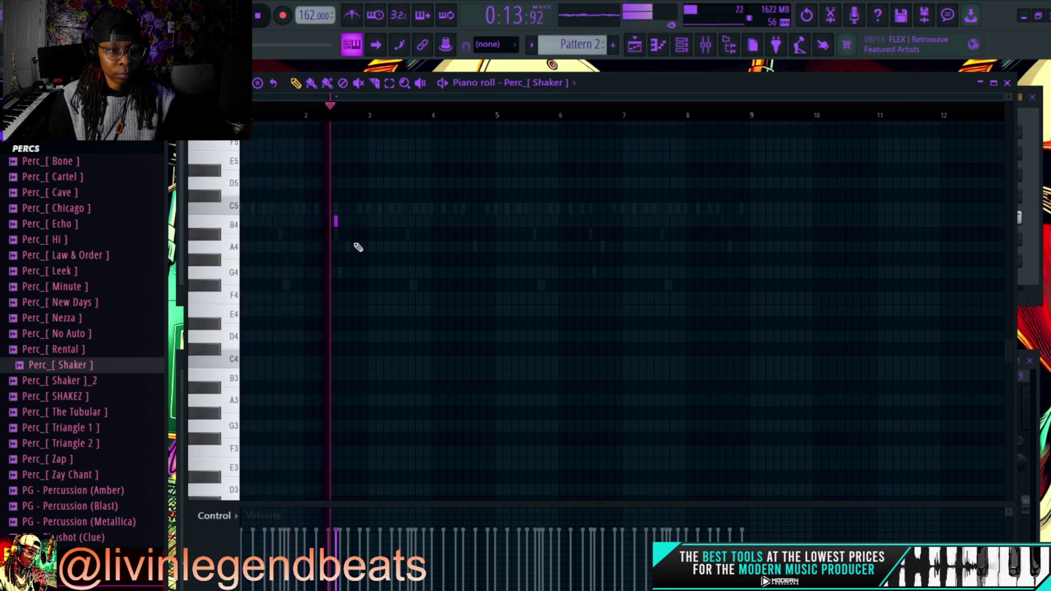
Add five short Perc_[ Shaker ] hits on A4 between bars 2 and 4, repeat the phrase four bars on, and check it in playback
click(353, 247)
key(space)
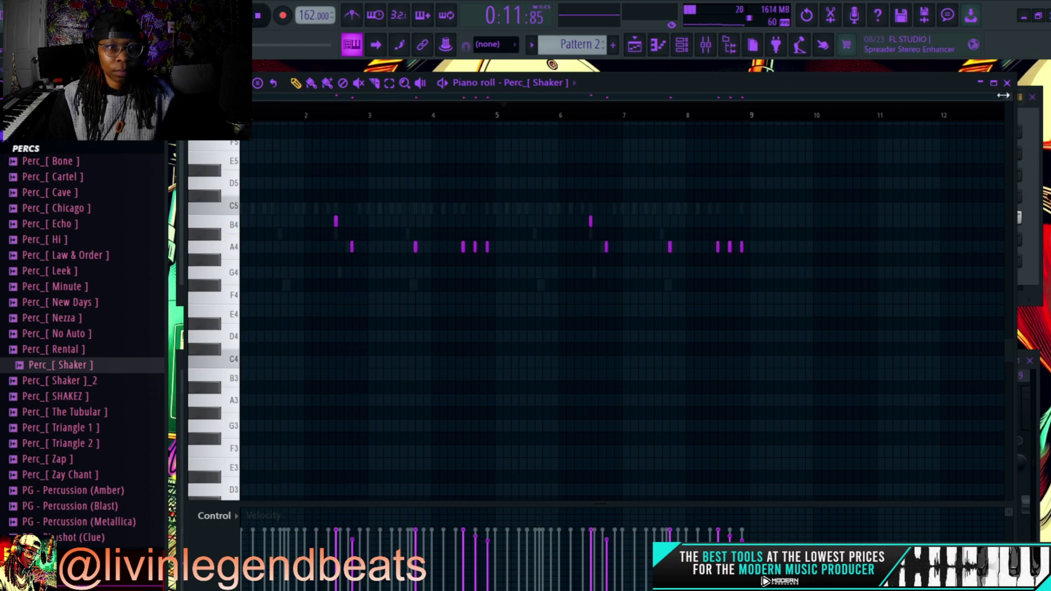
key(space)
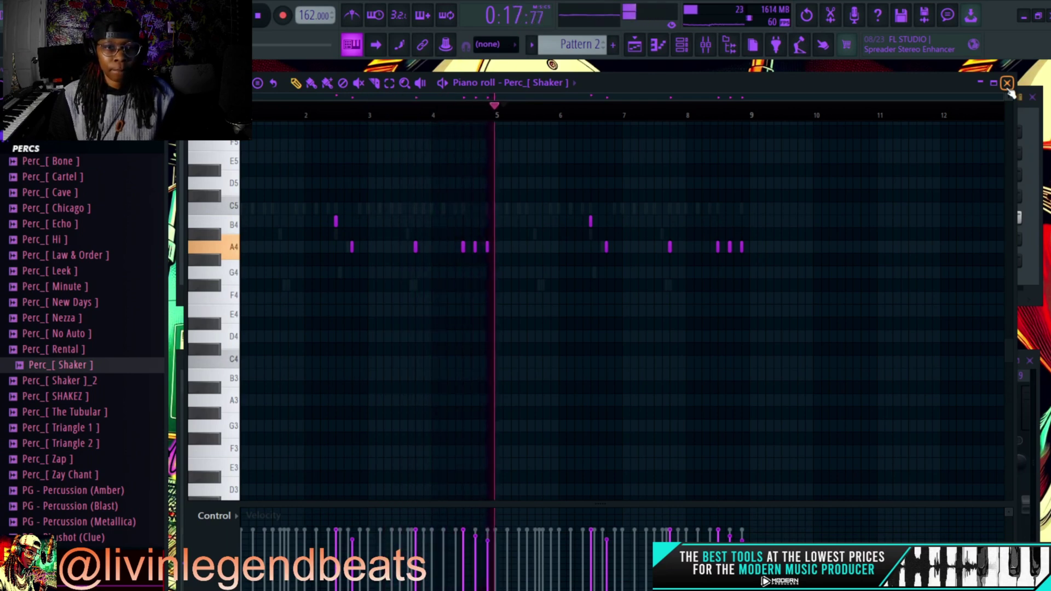
click(1006, 83)
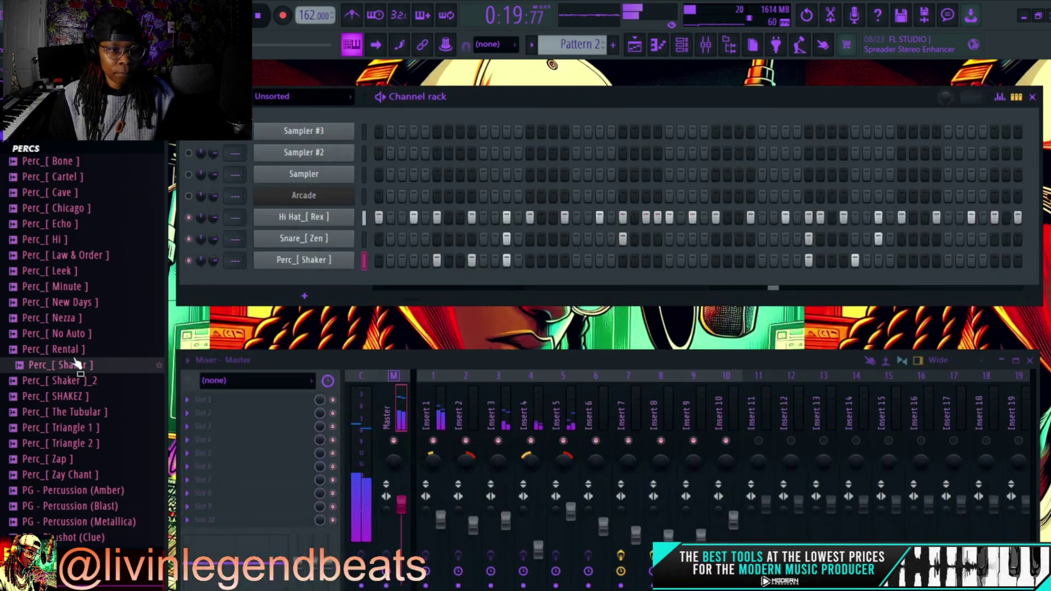
Audition further percussion samples from the drum kit, such as Perc_[ Nezza ], Perc_[ New Days ], Perc_[ Minute ] and Perc_[ Echo ]
click(74, 318)
click(76, 302)
click(81, 287)
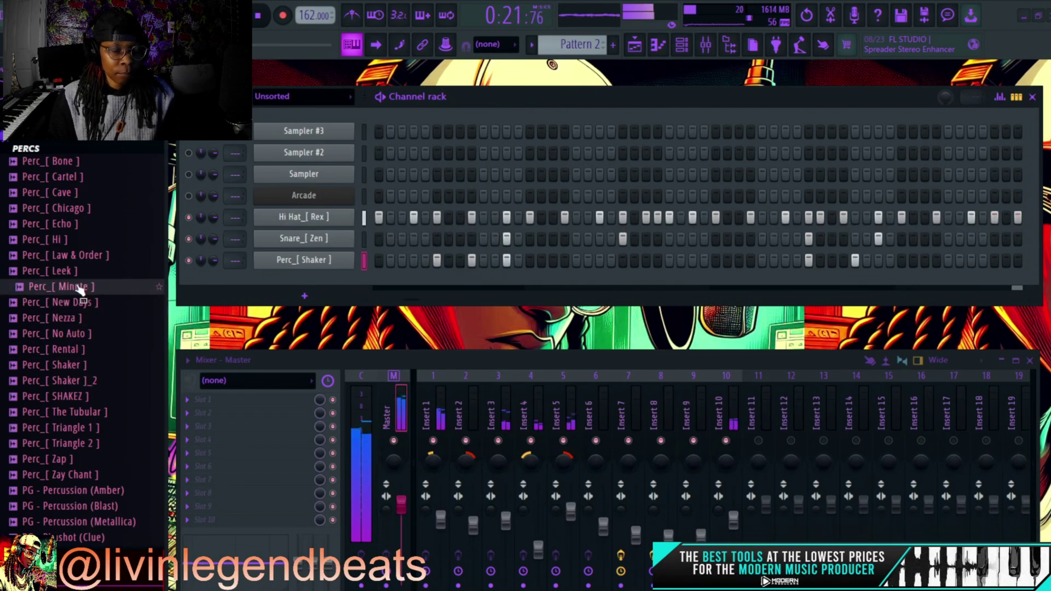
click(76, 270)
click(68, 240)
click(68, 223)
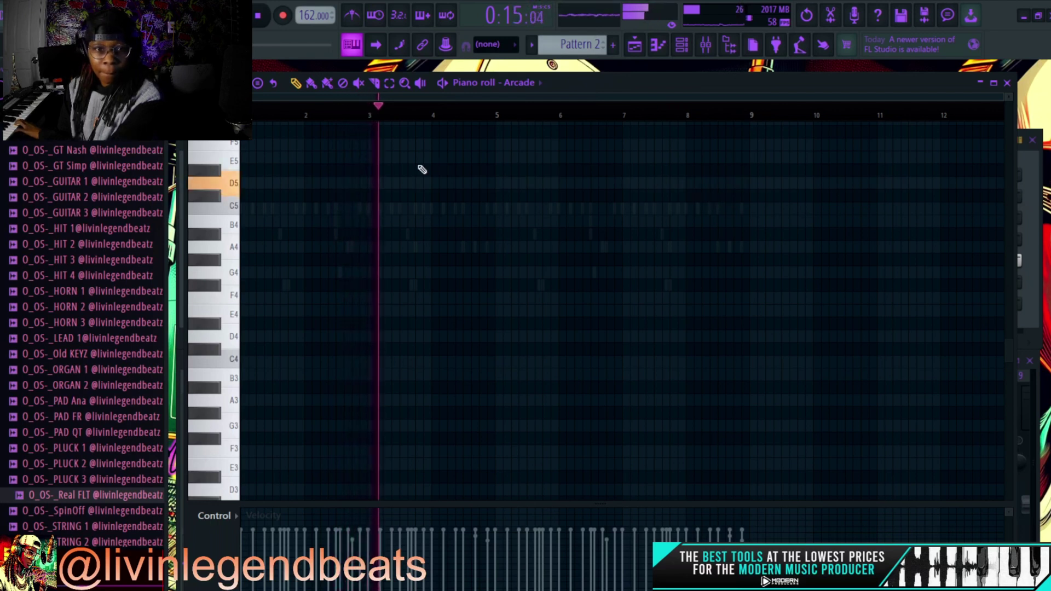
Place one D5 note for the Arcade channel at the start of bar 7, shorten it to about six steps and check it in playback
click(368, 184)
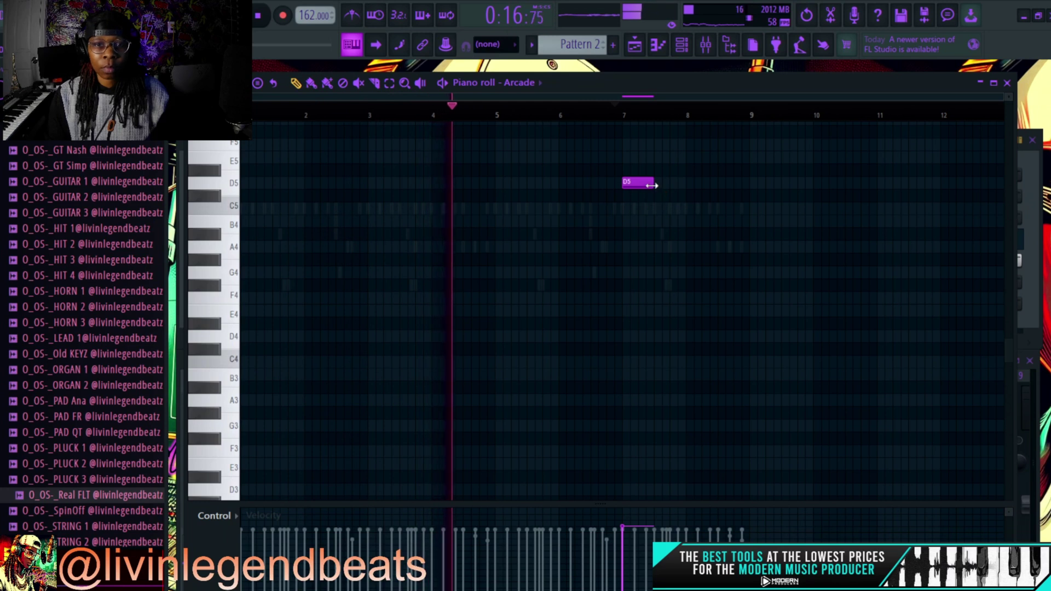
drag(656, 187, 649, 199)
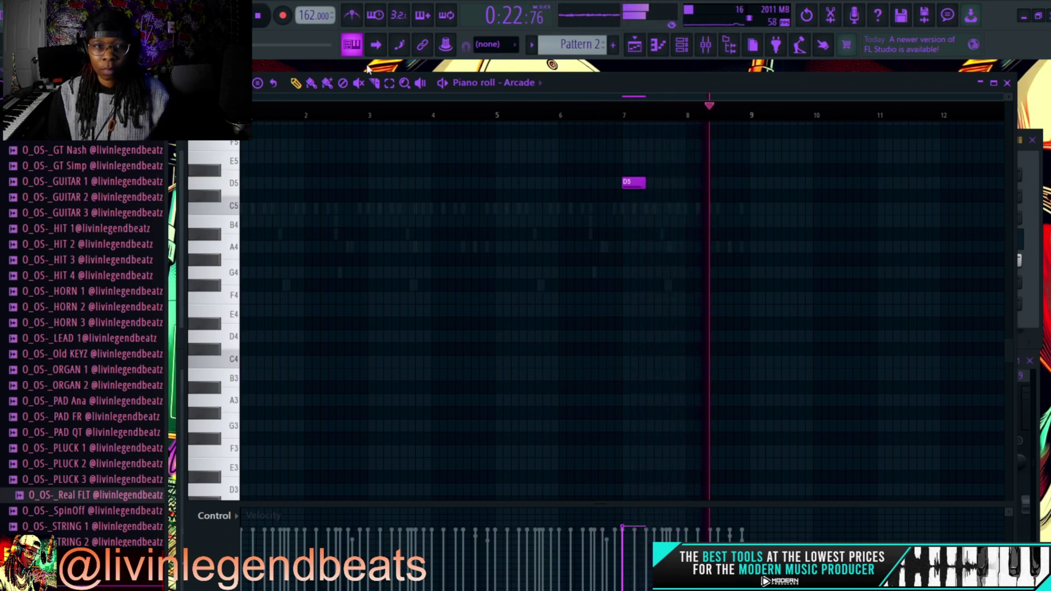
click(258, 15)
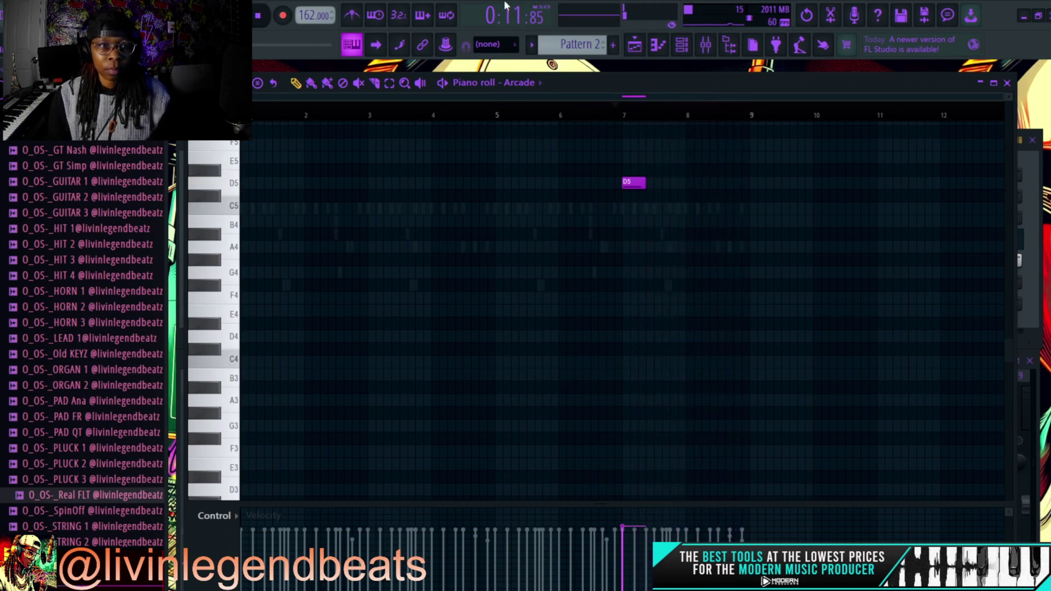
click(1006, 82)
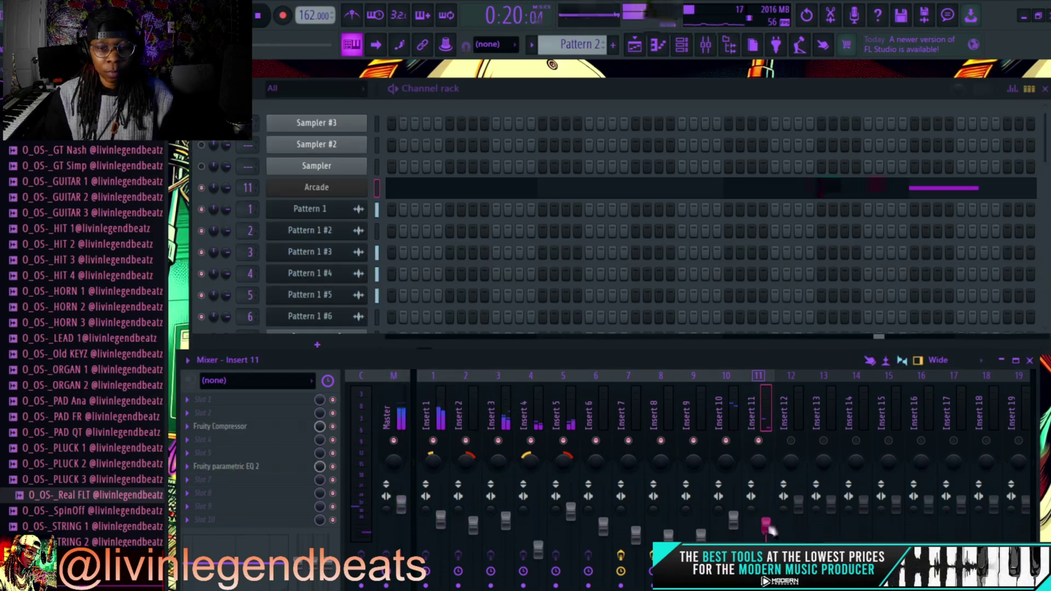
Lower the Arcade channel's level on mixer Insert 11 and balance it against the beat in playback
drag(734, 517, 766, 522)
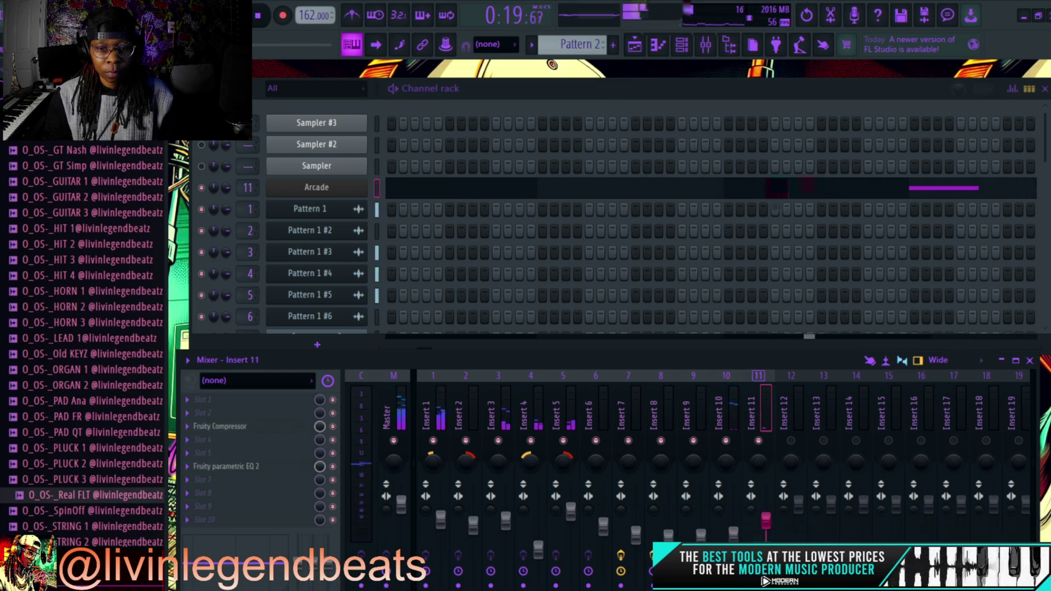
key(space)
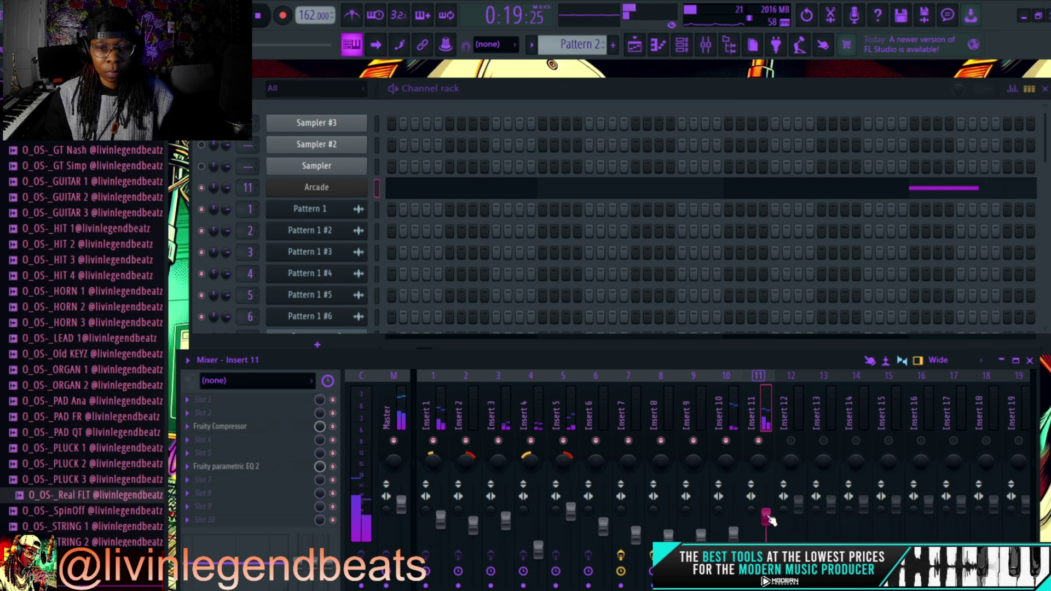
right_click(766, 516)
click(807, 408)
key(F5)
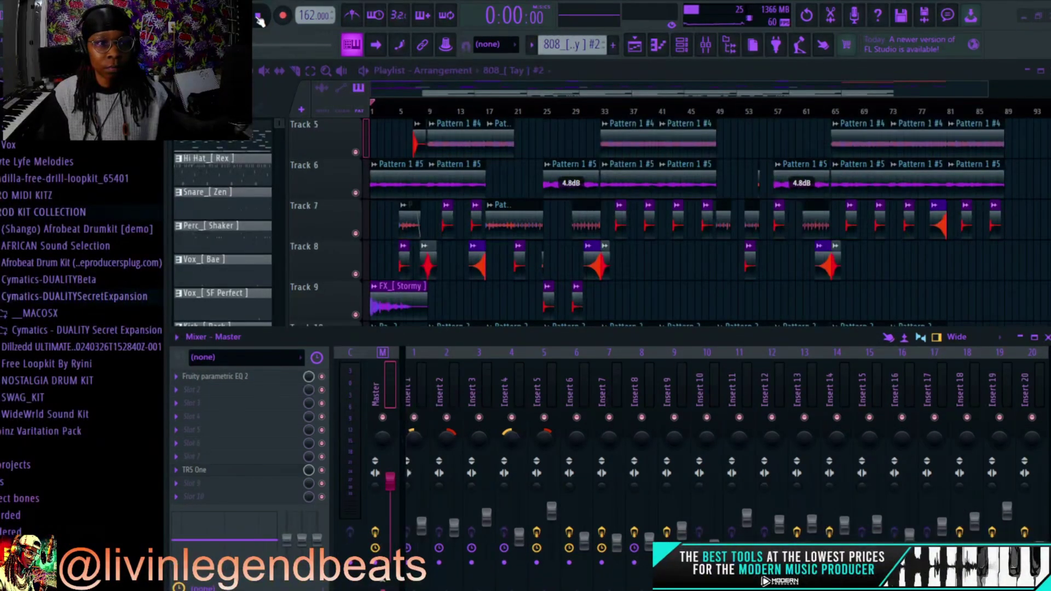
Play the full arrangement from the start and review its tracks
key(space)
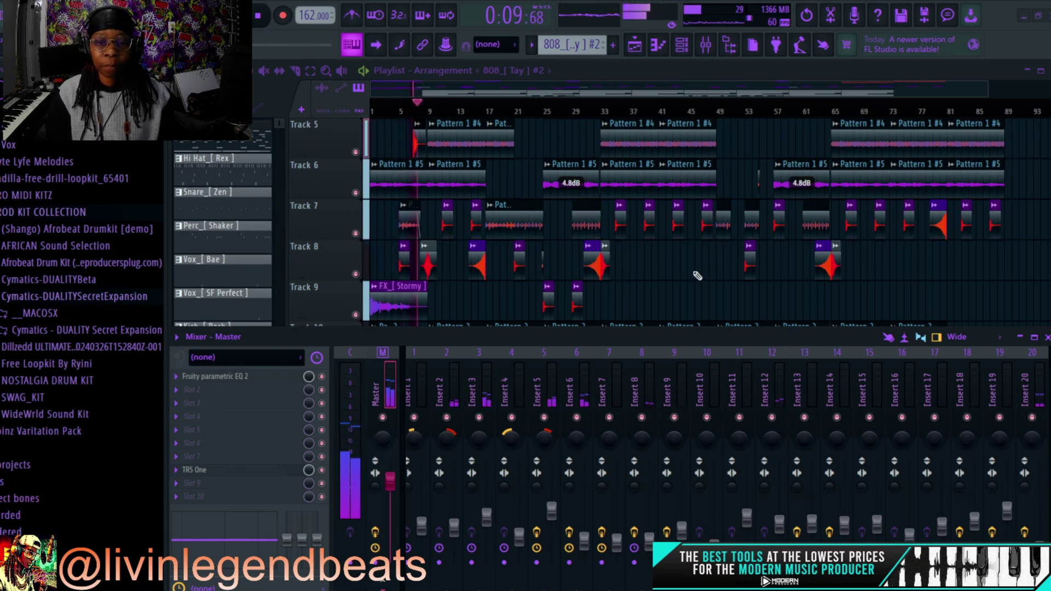
scroll(697, 276, up, 1)
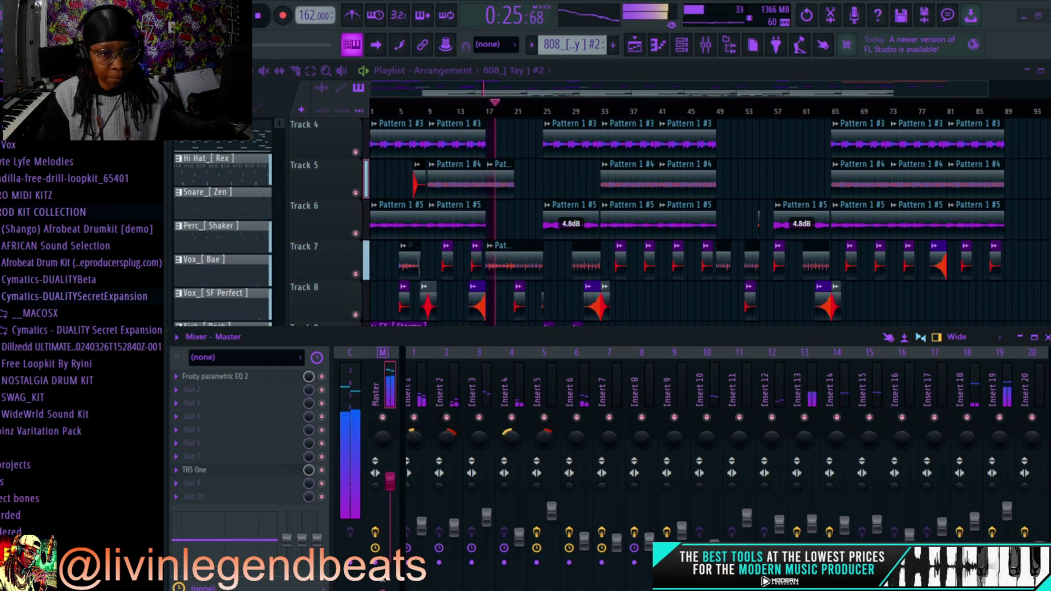
scroll(1030, 317, up, 2)
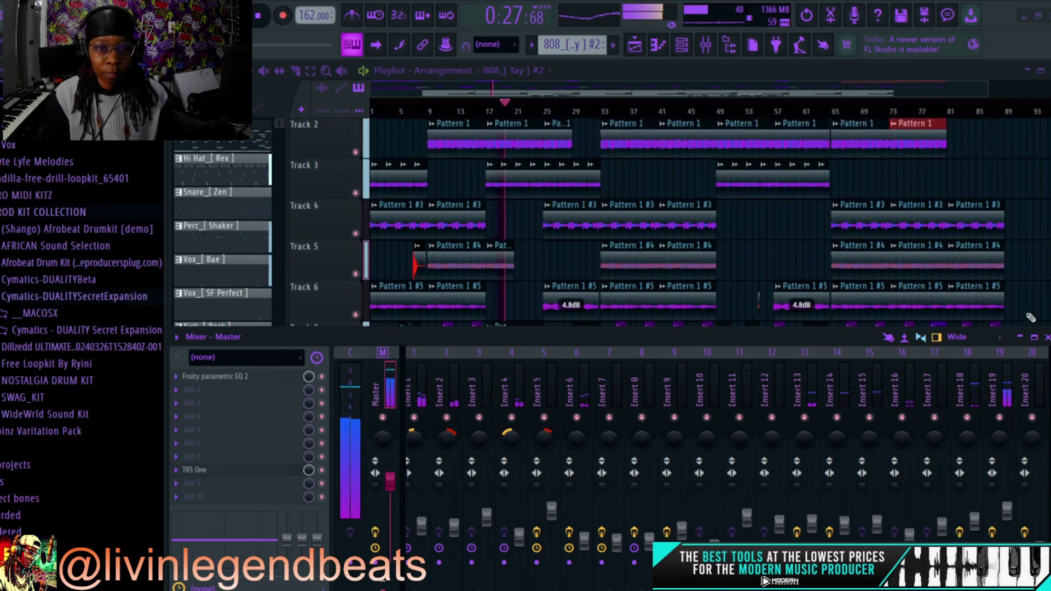
click(1047, 337)
scroll(778, 277, up, 1)
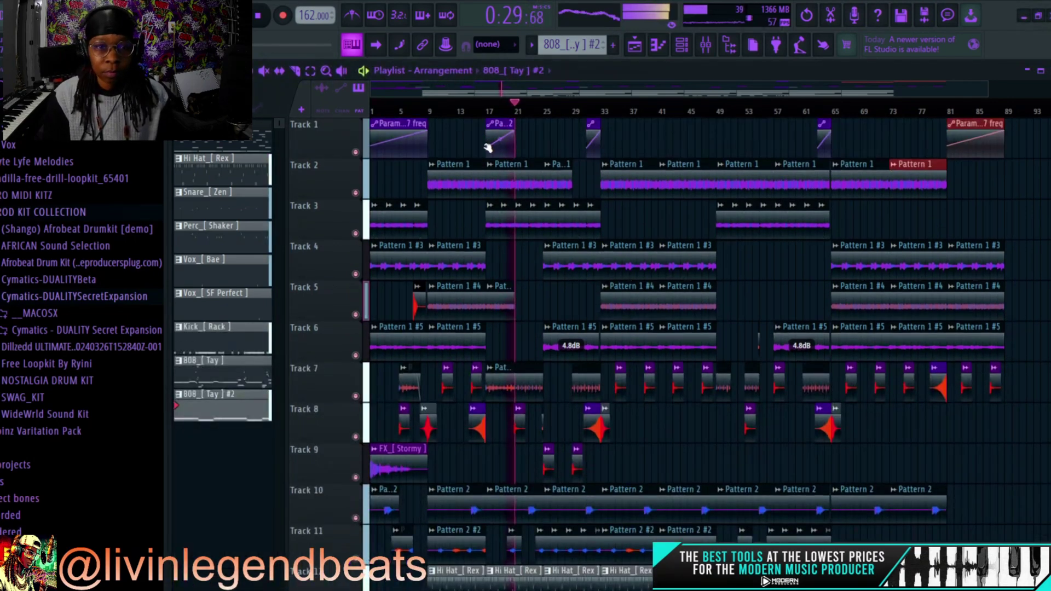
mouse_move(1048, 129)
mouse_down()
mouse_move(1047, 166)
mouse_move(1048, 129)
mouse_up()
Fine-tune the mixer levels of Inserts 5, 6, 1 and 4 while the arrangement plays
click(706, 45)
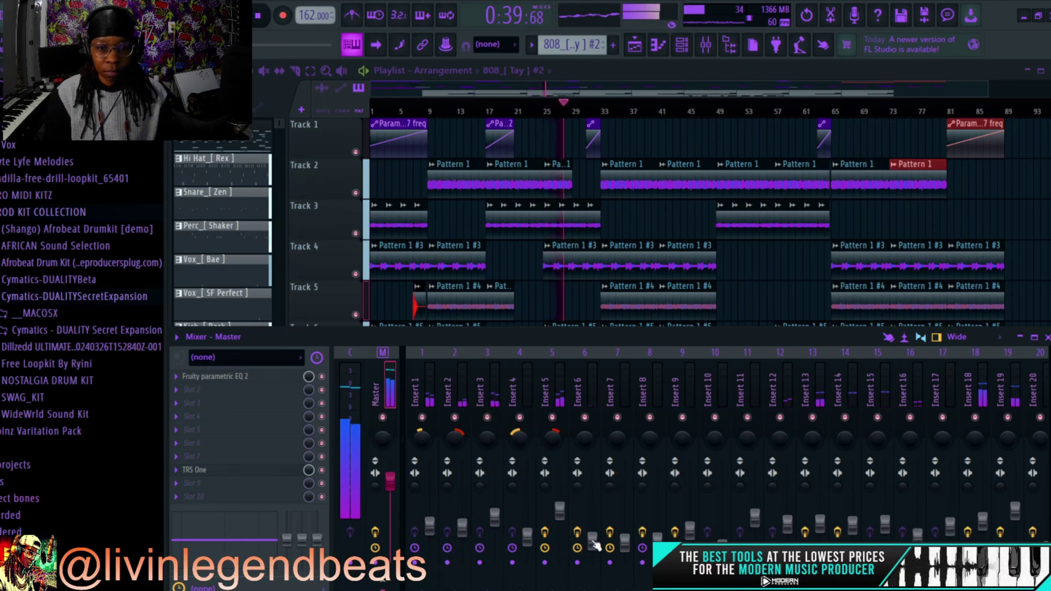
click(560, 510)
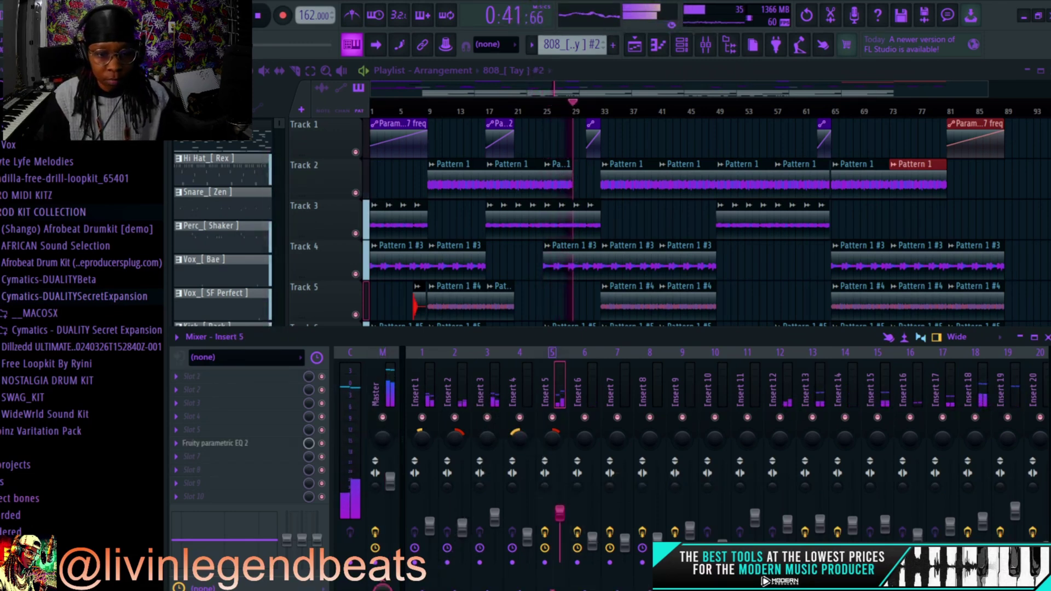
click(592, 541)
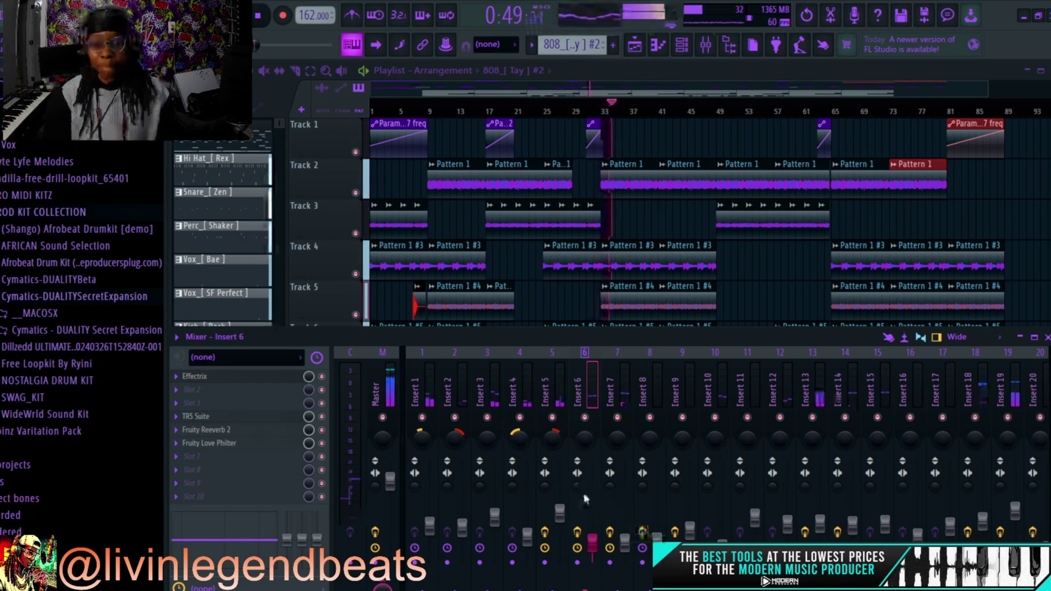
click(422, 523)
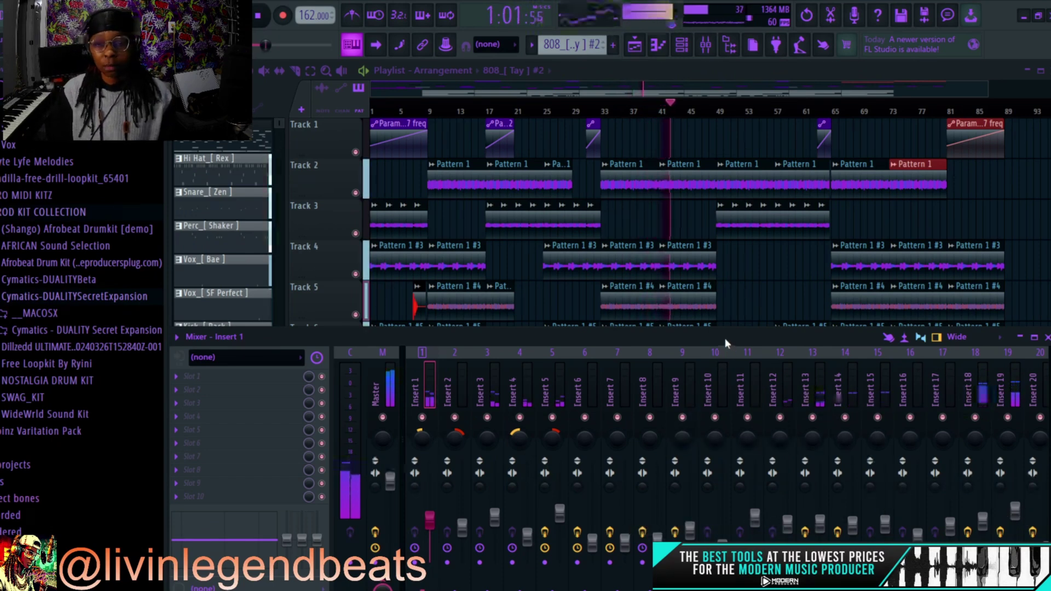
click(527, 534)
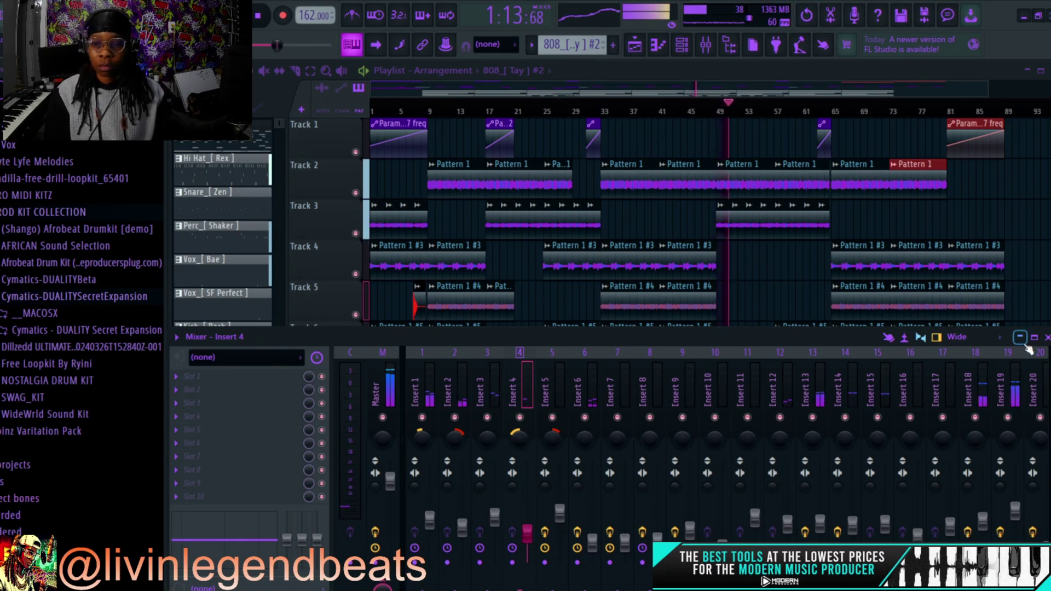
click(1046, 337)
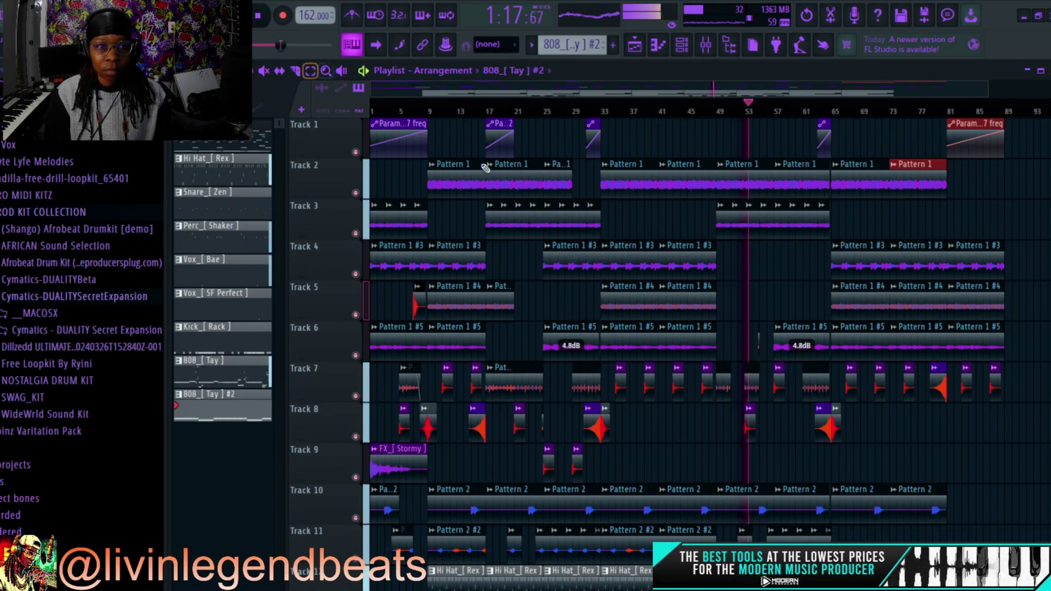
Add an FX_Riser [ Epidemic ] clip on Track 8 and align its end exactly with the start of bar 49
click(593, 427)
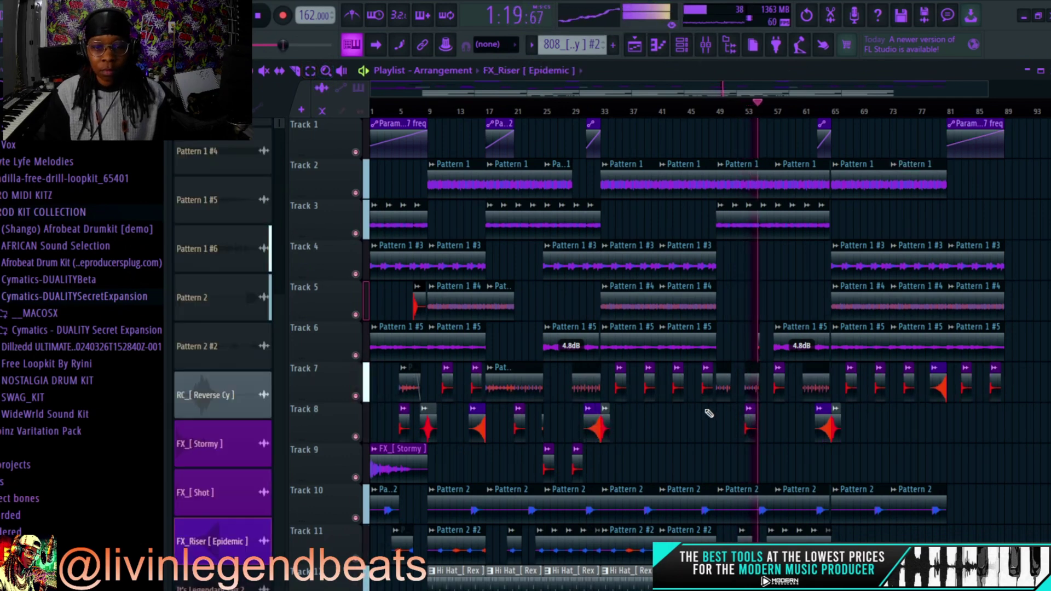
click(713, 427)
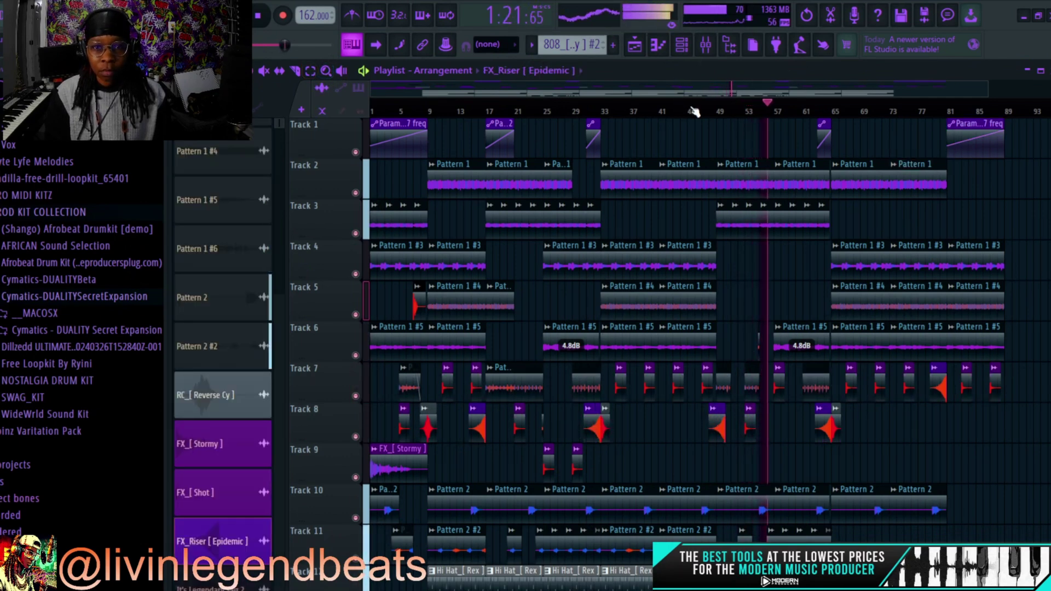
scroll(694, 110, up, 5)
drag(852, 417, 806, 420)
drag(688, 93, 649, 118)
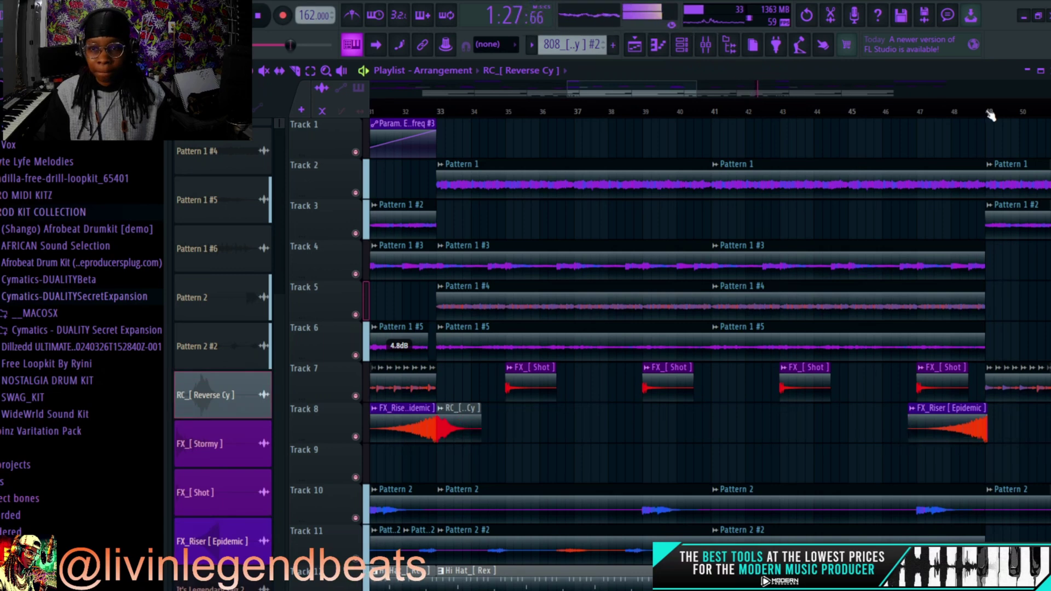
scroll(990, 115, up, 4)
drag(678, 87, 686, 91)
drag(770, 429, 764, 422)
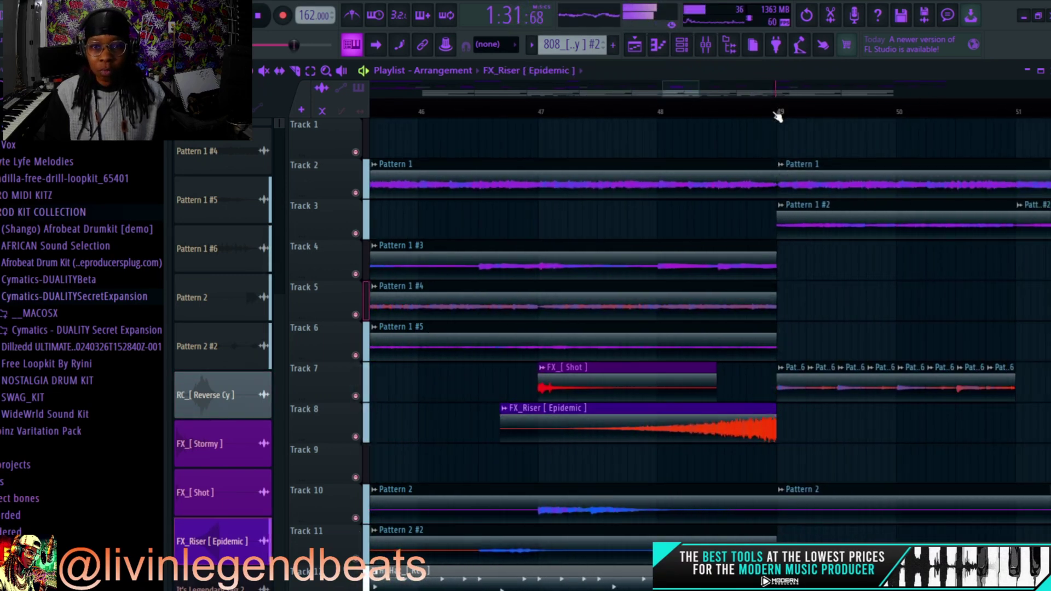
Place an RC_[ Reverse Cy ] clip on Track 8 at bar 49 directly after the riser, removing the extra riser clip there
scroll(777, 116, up, 4)
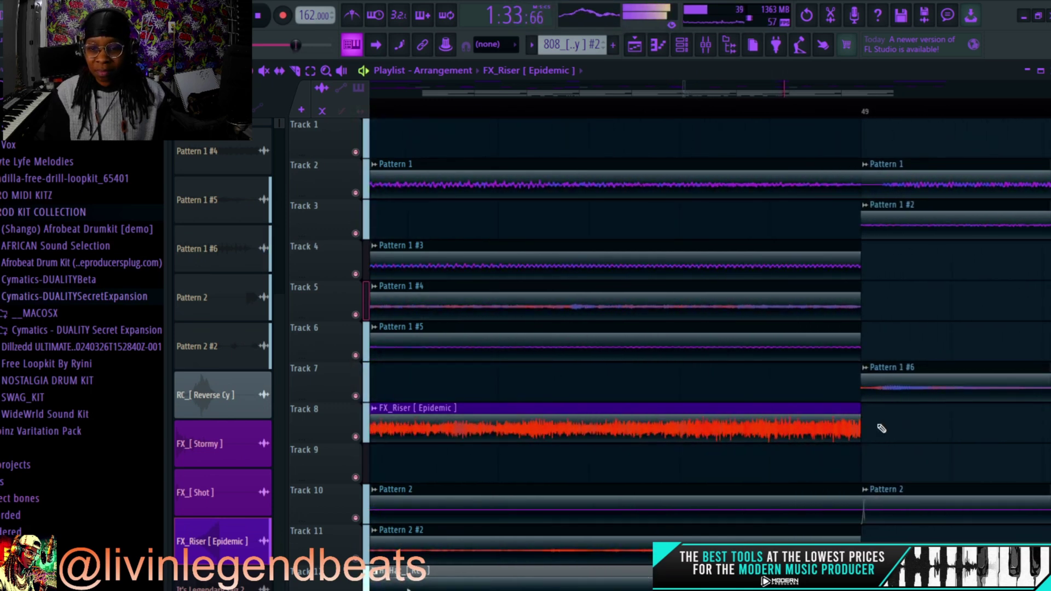
click(878, 430)
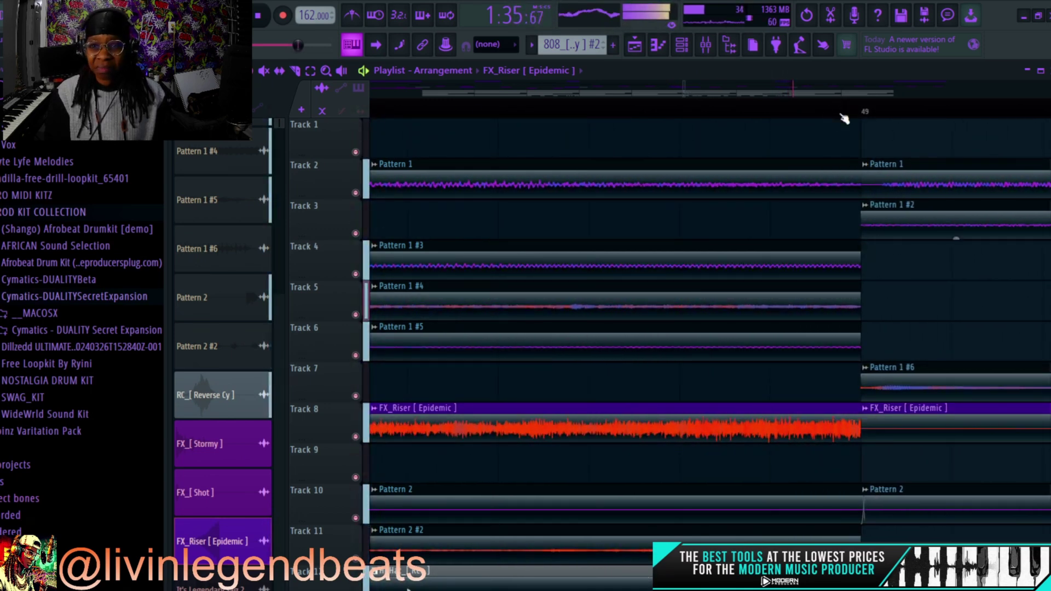
scroll(844, 118, down, 5)
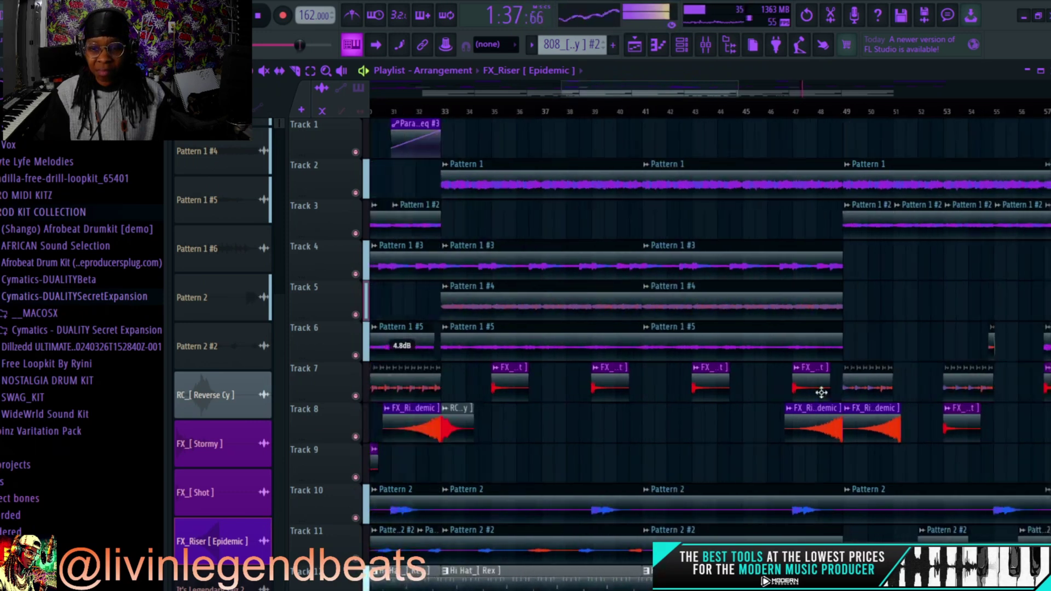
right_click(881, 425)
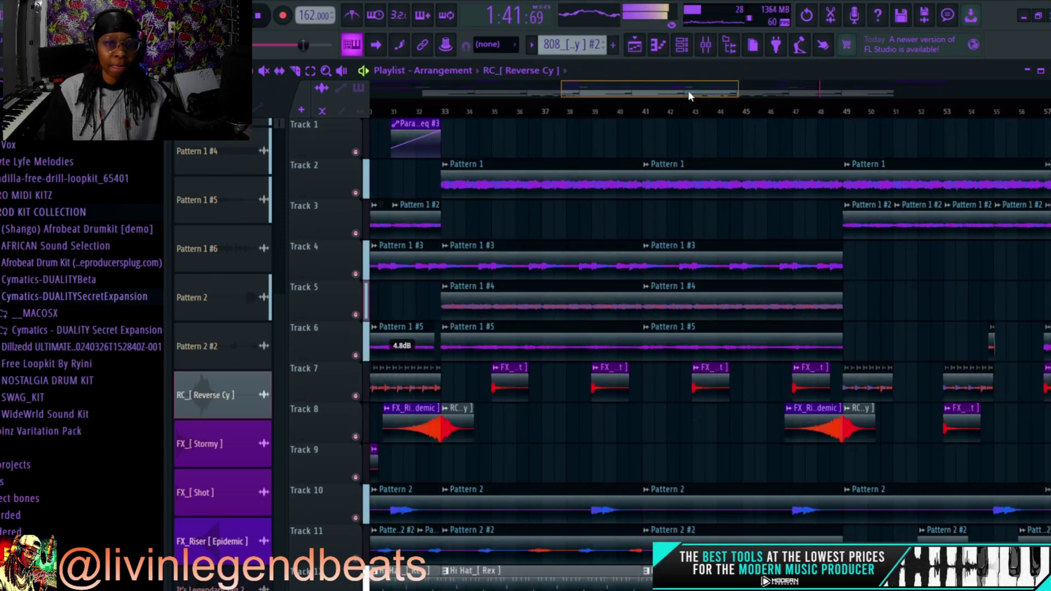
Review the rest of the arrangement through its closing bars in playback and stop the song
drag(704, 94, 907, 99)
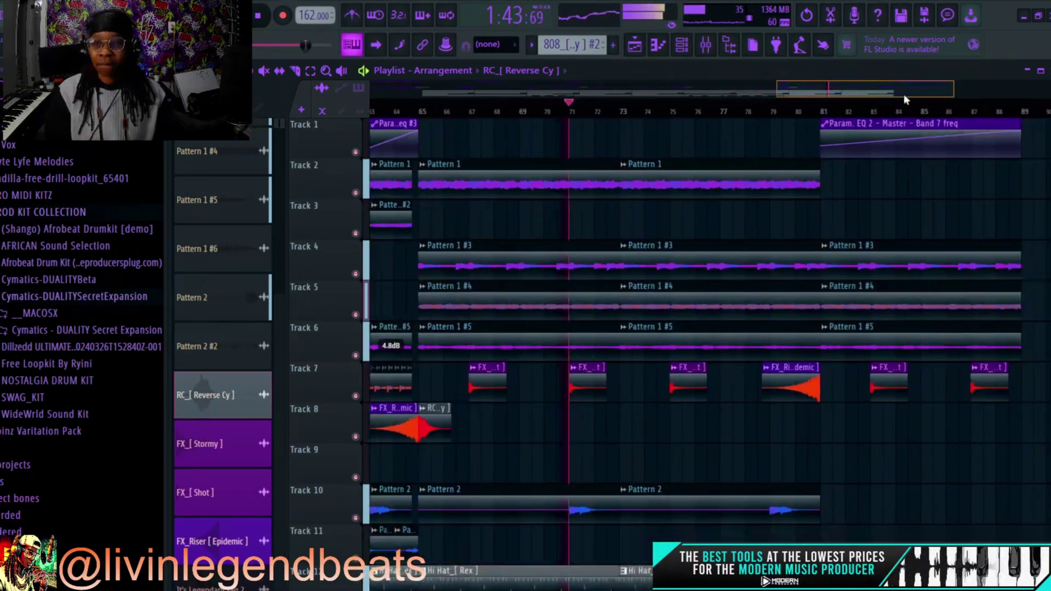
scroll(856, 110, down, 4)
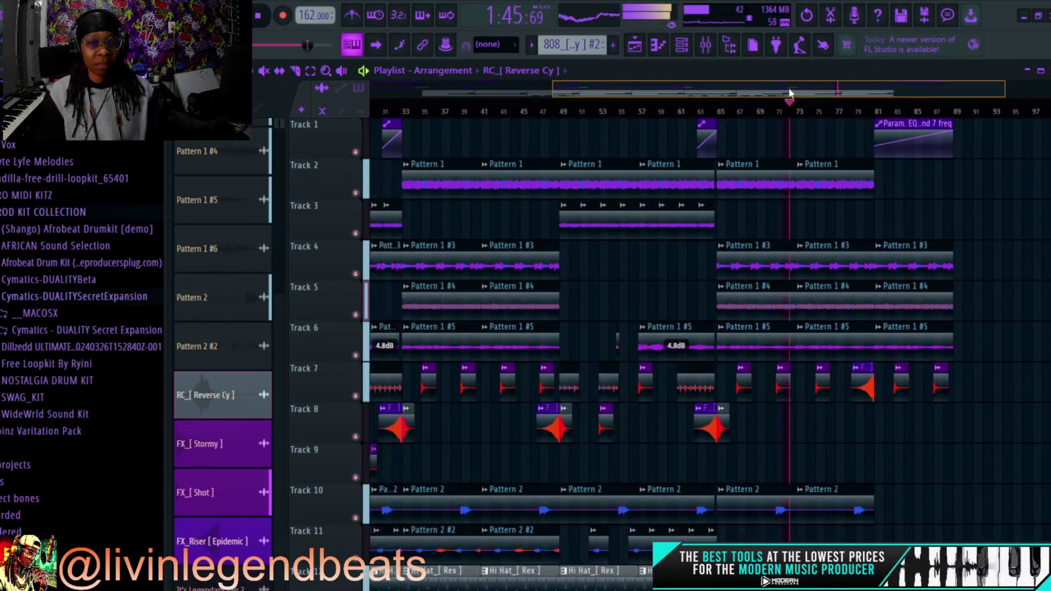
drag(823, 93, 793, 94)
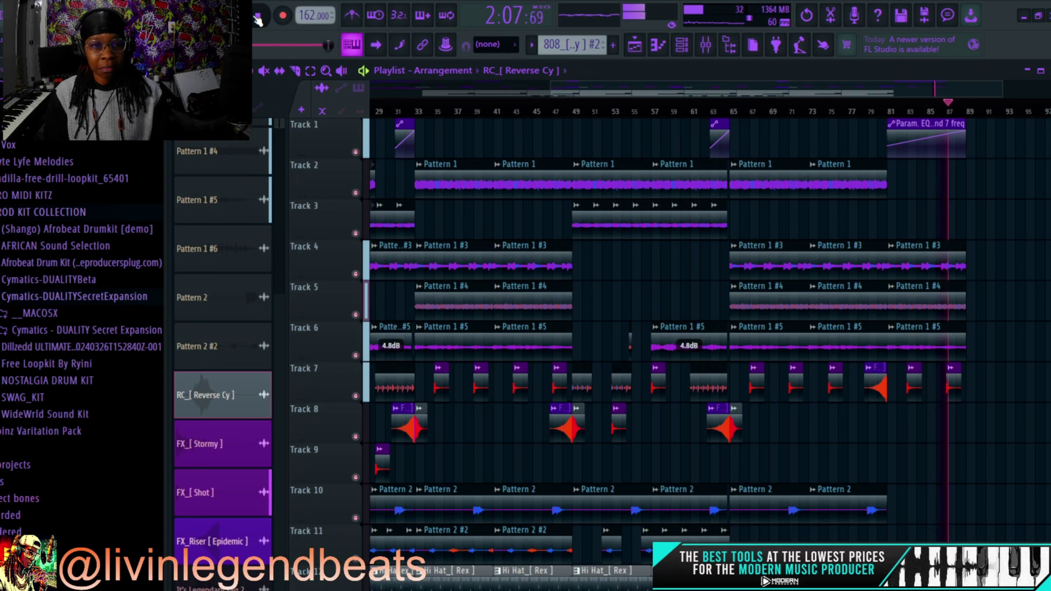
click(260, 18)
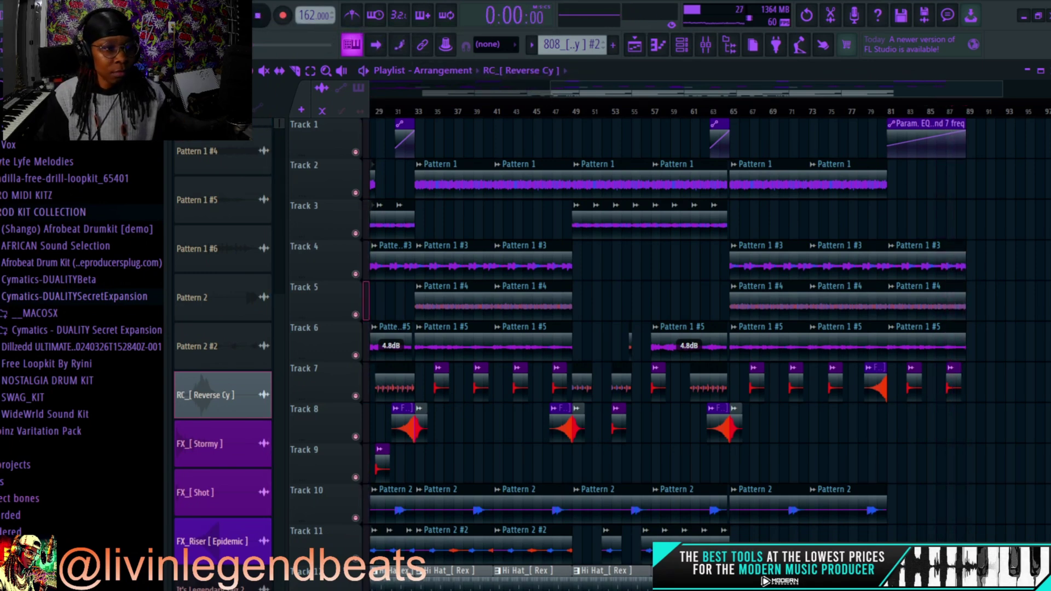